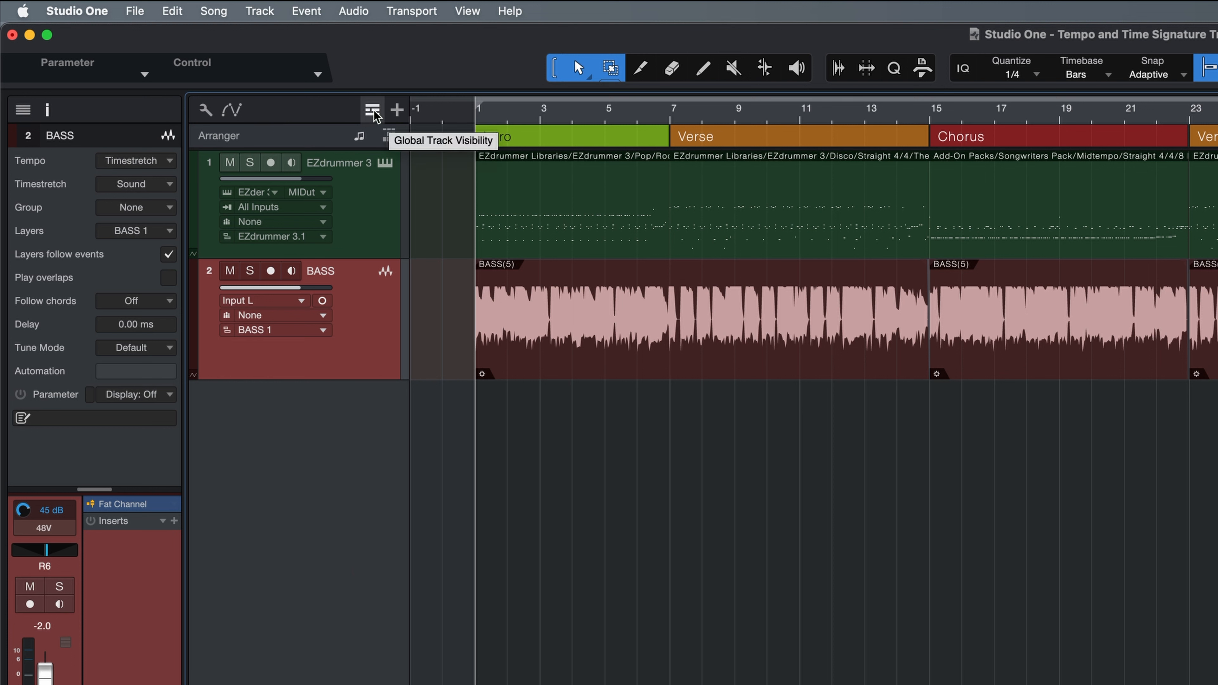
Widen the track column to reveal the global track icons, and restore its narrow width.
click(373, 111)
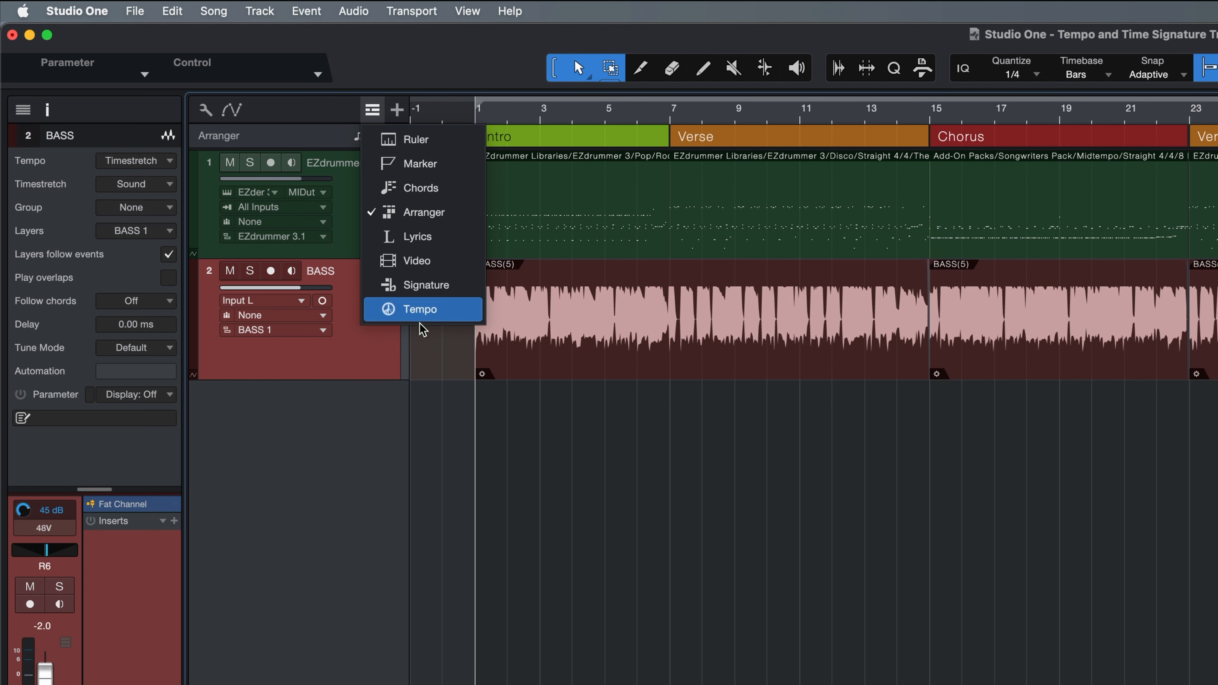
click(345, 471)
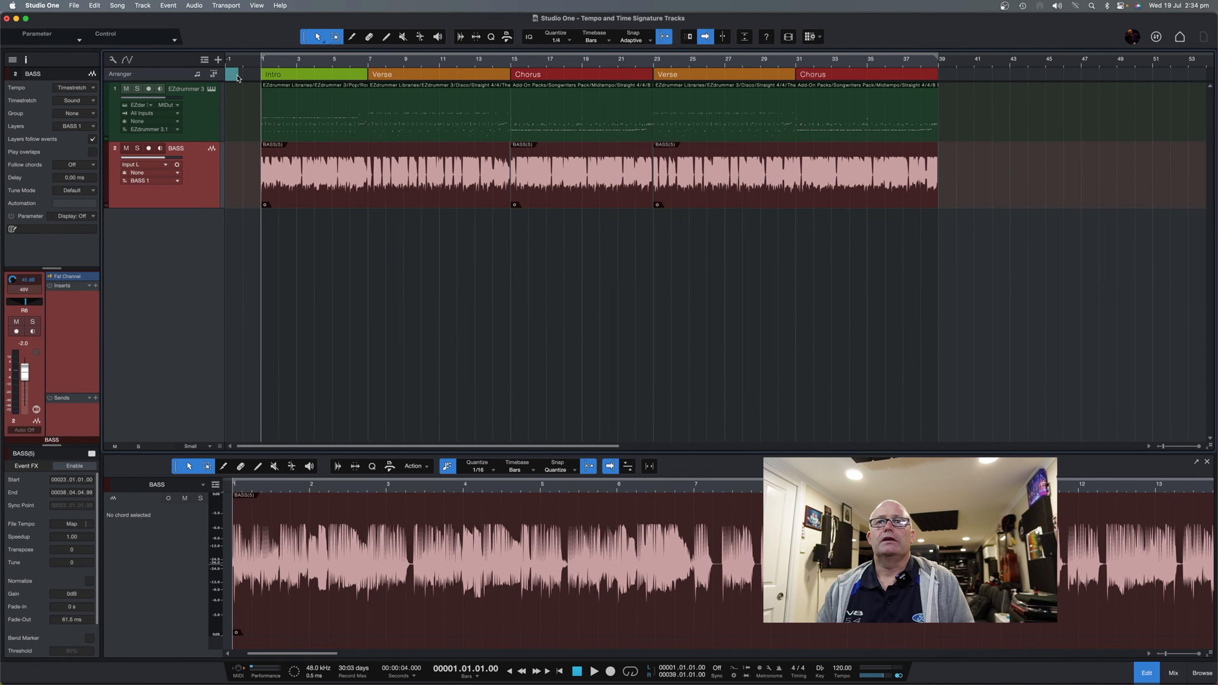
drag(224, 74, 277, 77)
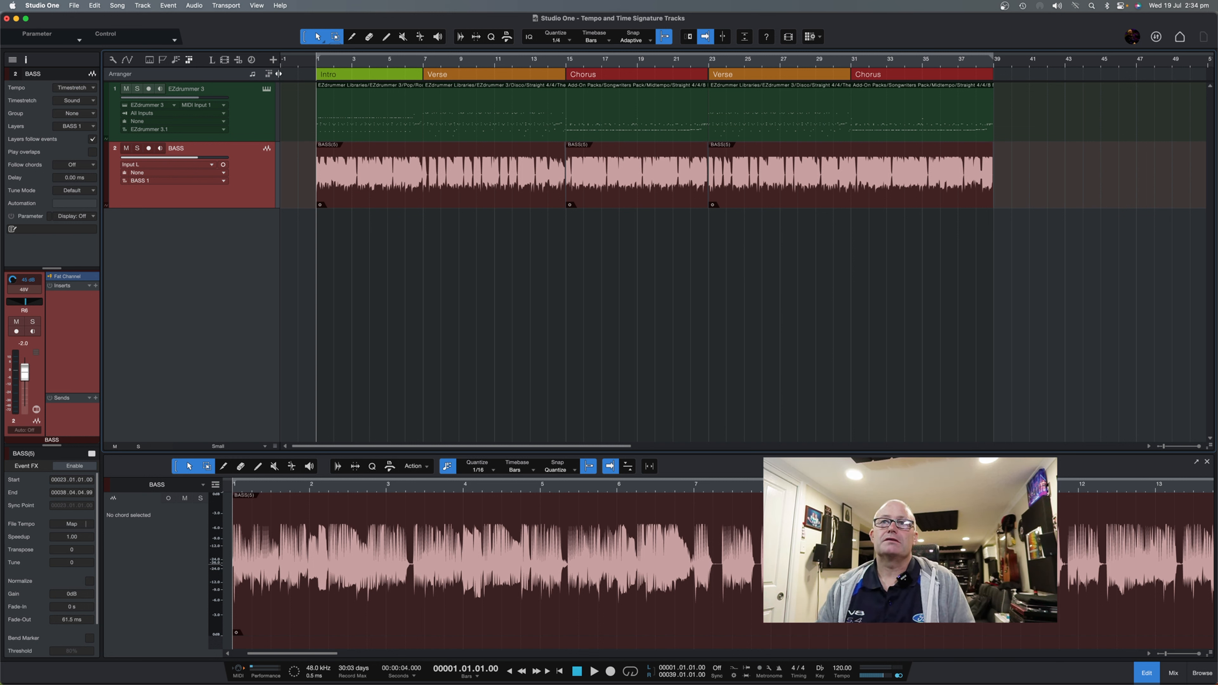
drag(279, 74, 224, 75)
Show the global Tempo track in the arrangement.
click(204, 60)
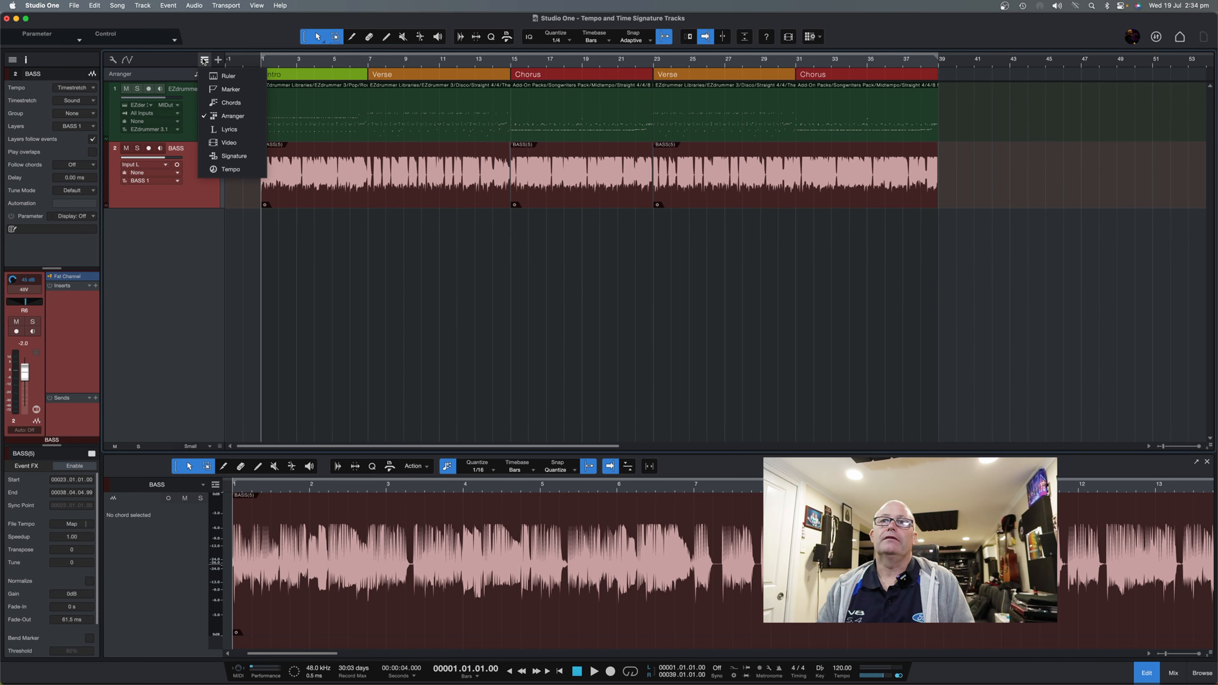
click(227, 169)
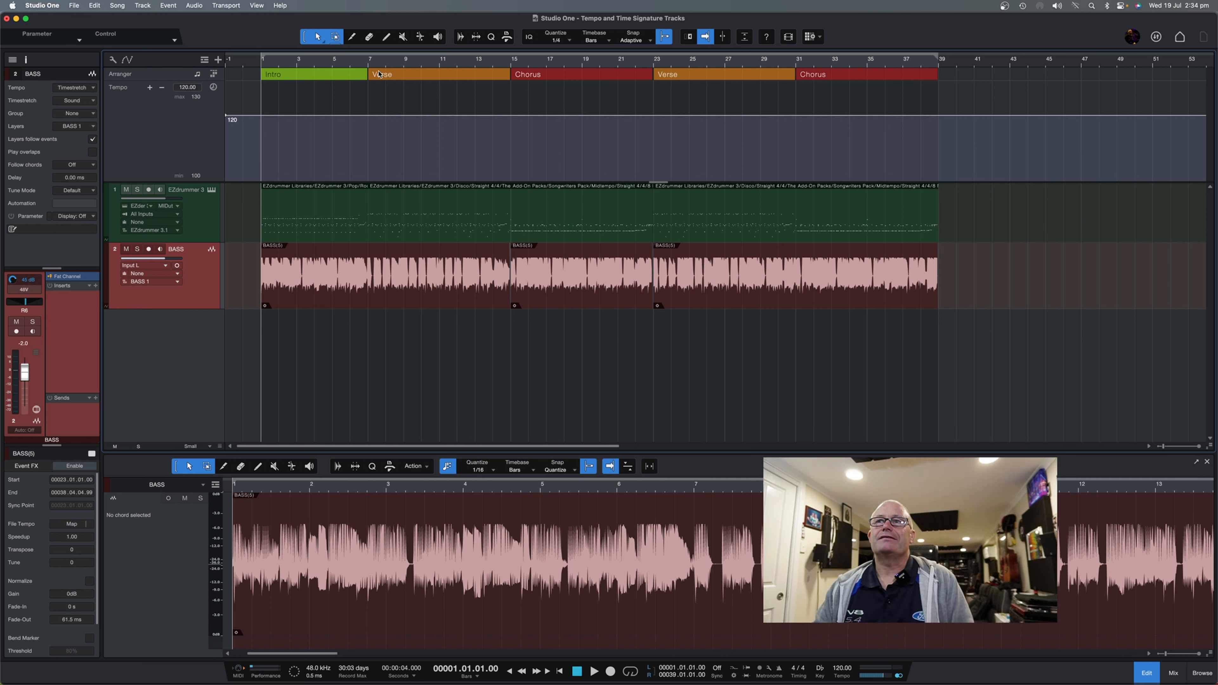
Place the playhead at the starts of the first Verse, first Chorus and second Verse in turn, and return it to bar 1.
click(369, 62)
click(512, 63)
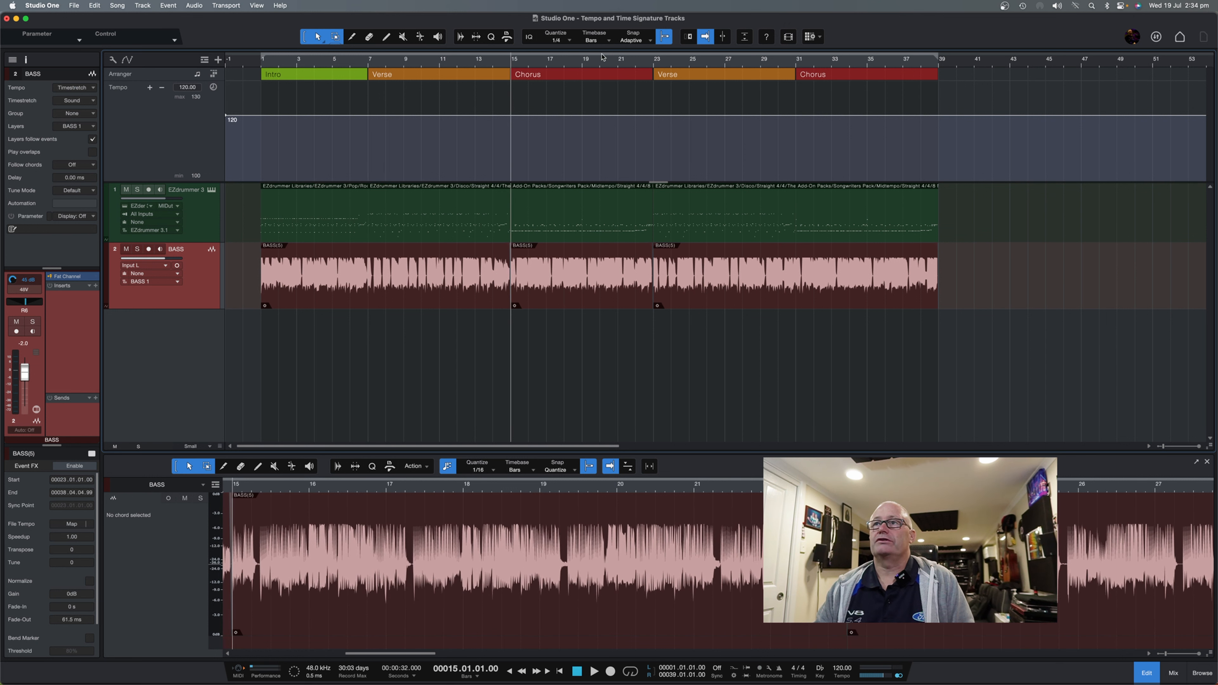
click(654, 63)
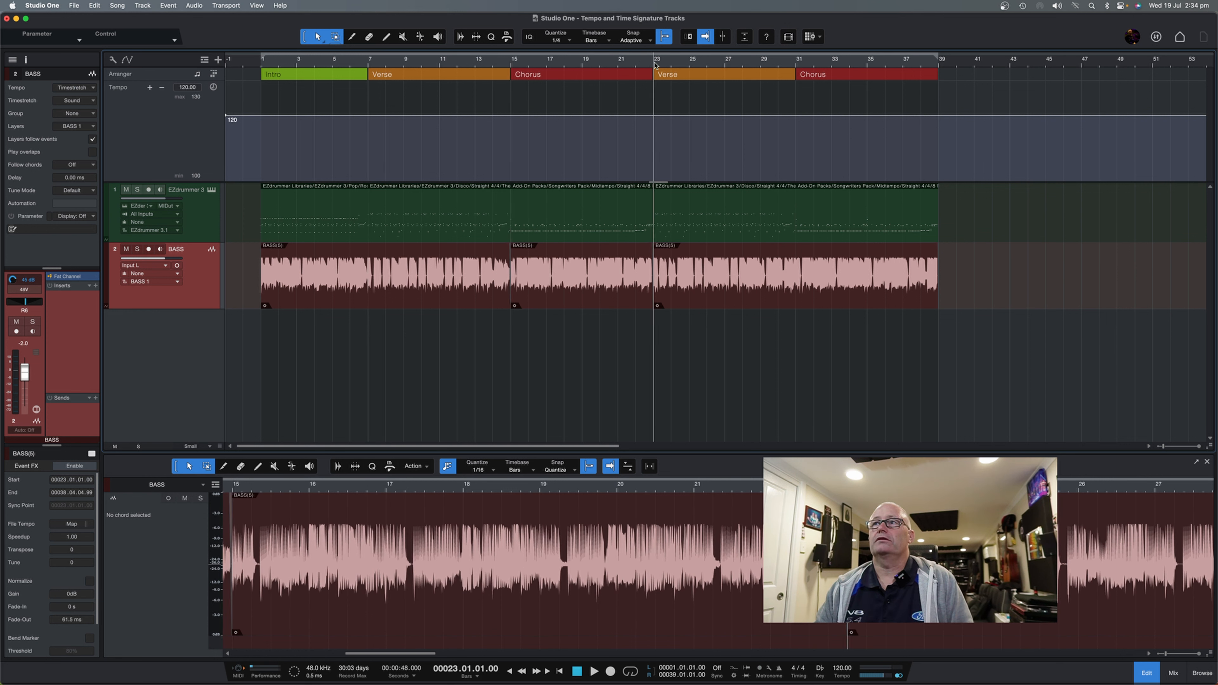
click(262, 63)
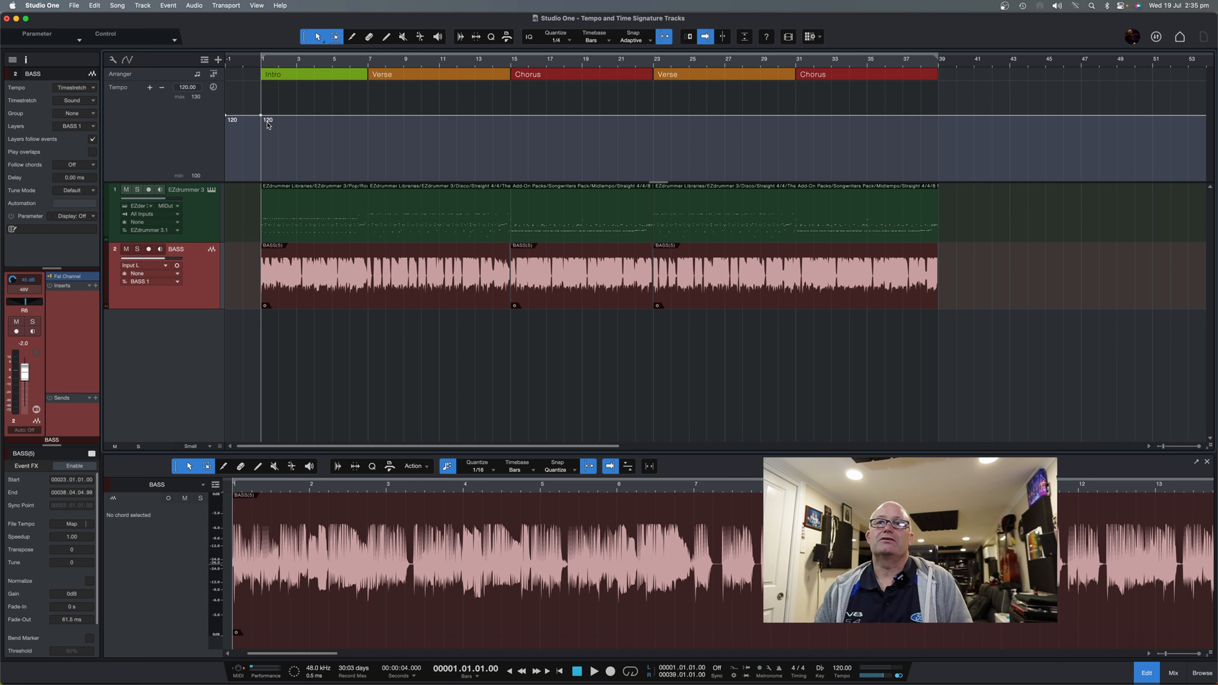
Try entering a tempo value for bar 1 directly in the Tempo track's header.
click(187, 88)
text(121)
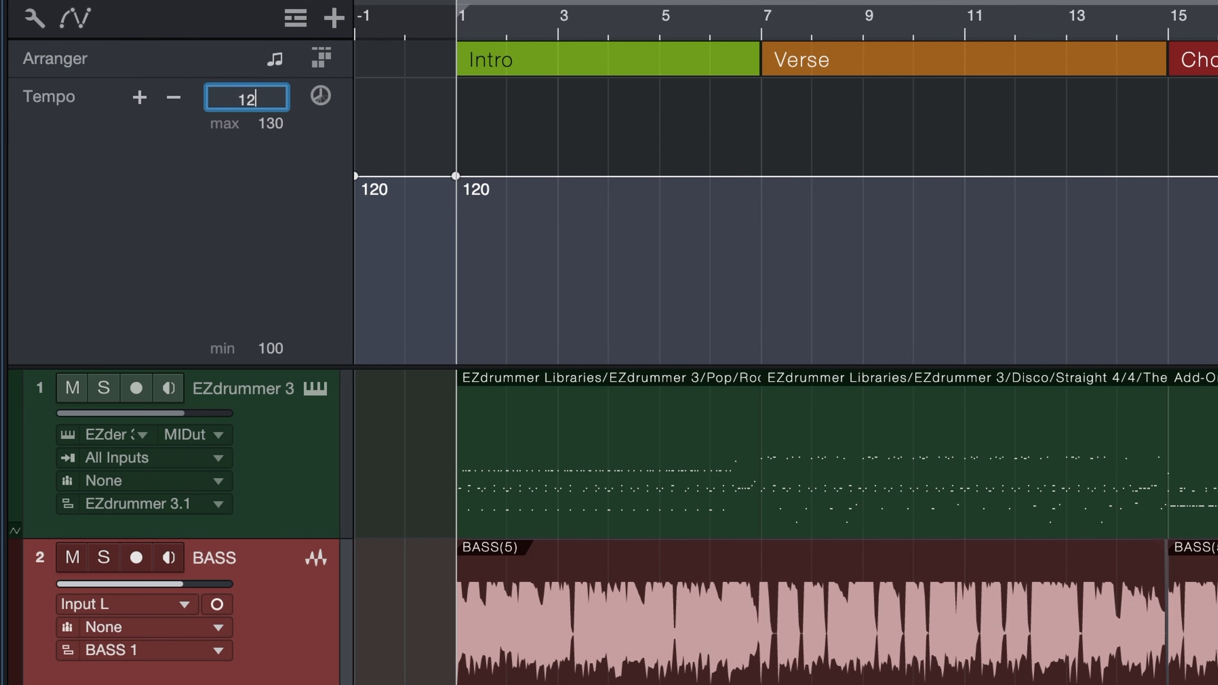
key(Return)
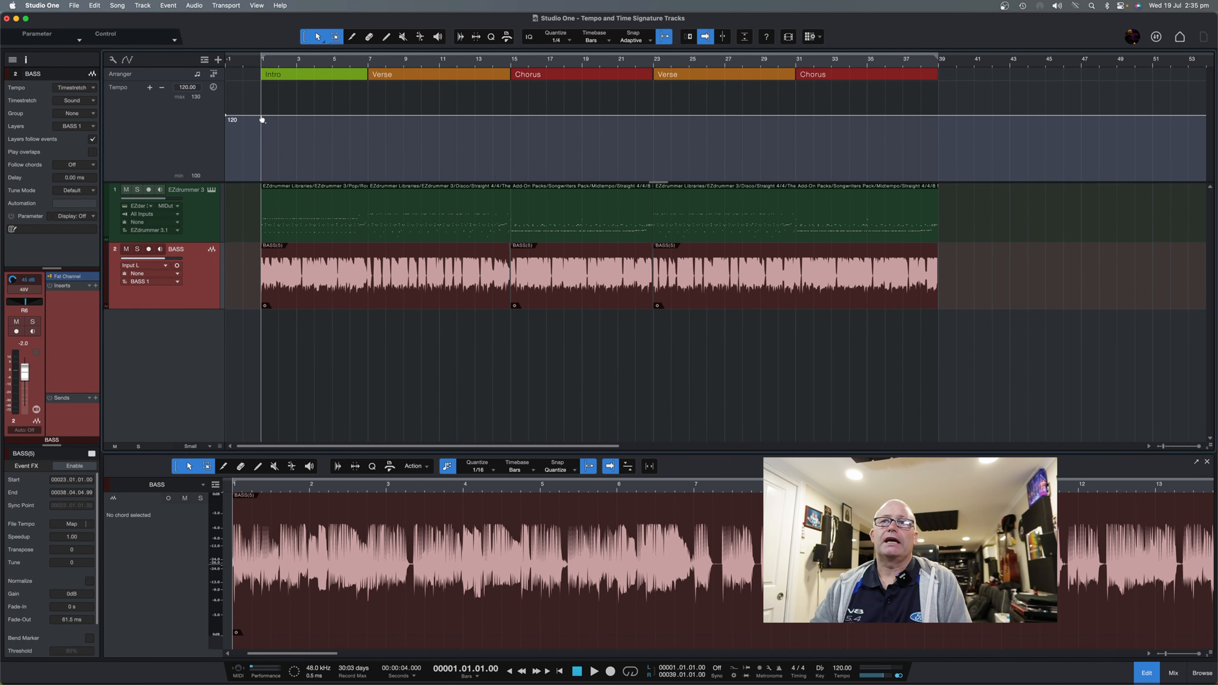
Add a tempo point at bar 1 and enter 120 BPM as its exact value.
click(261, 116)
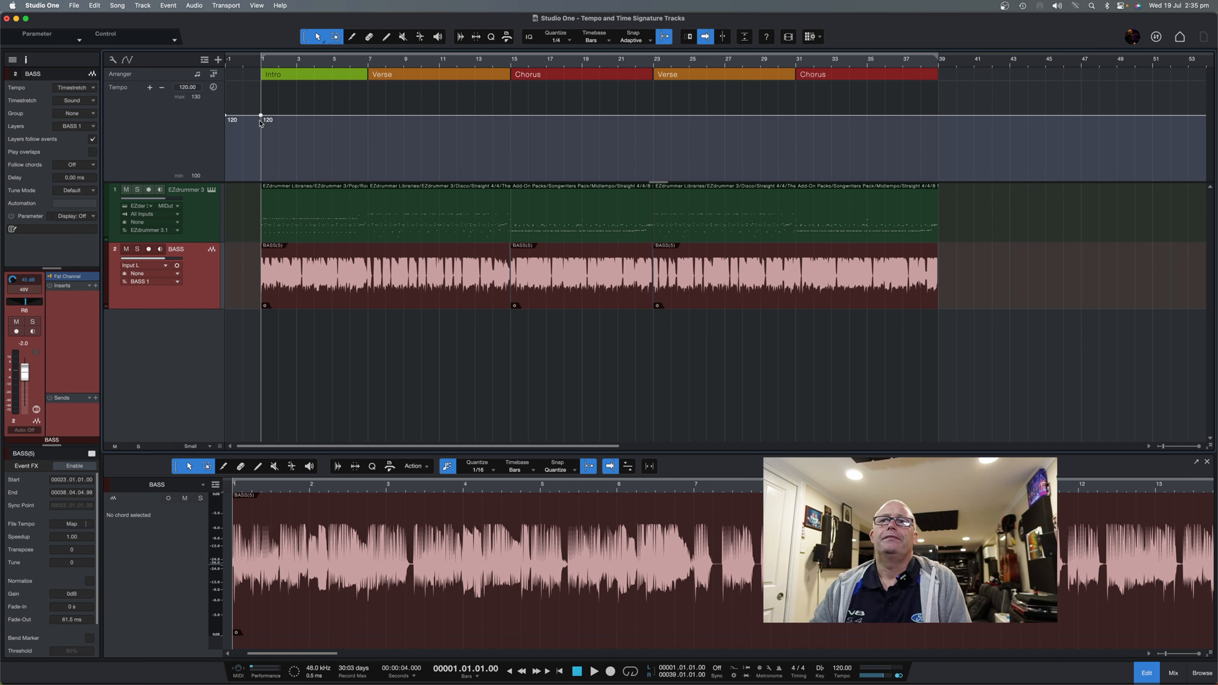
mouse_move(262, 119)
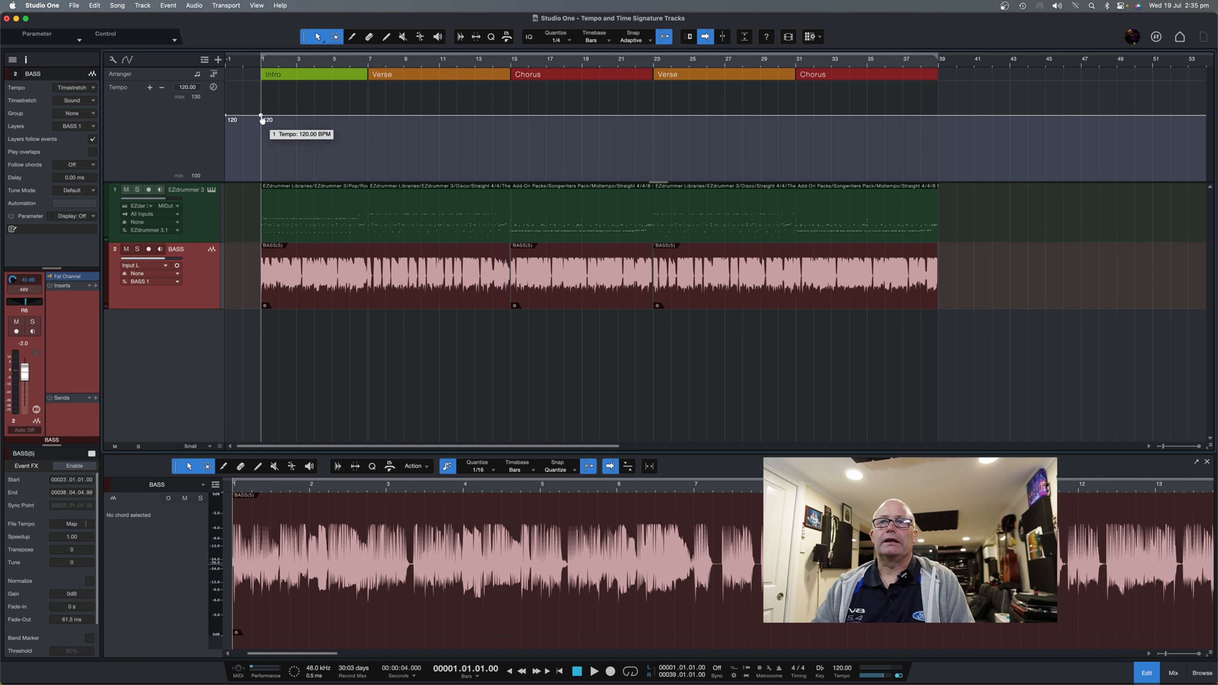
right_click(261, 118)
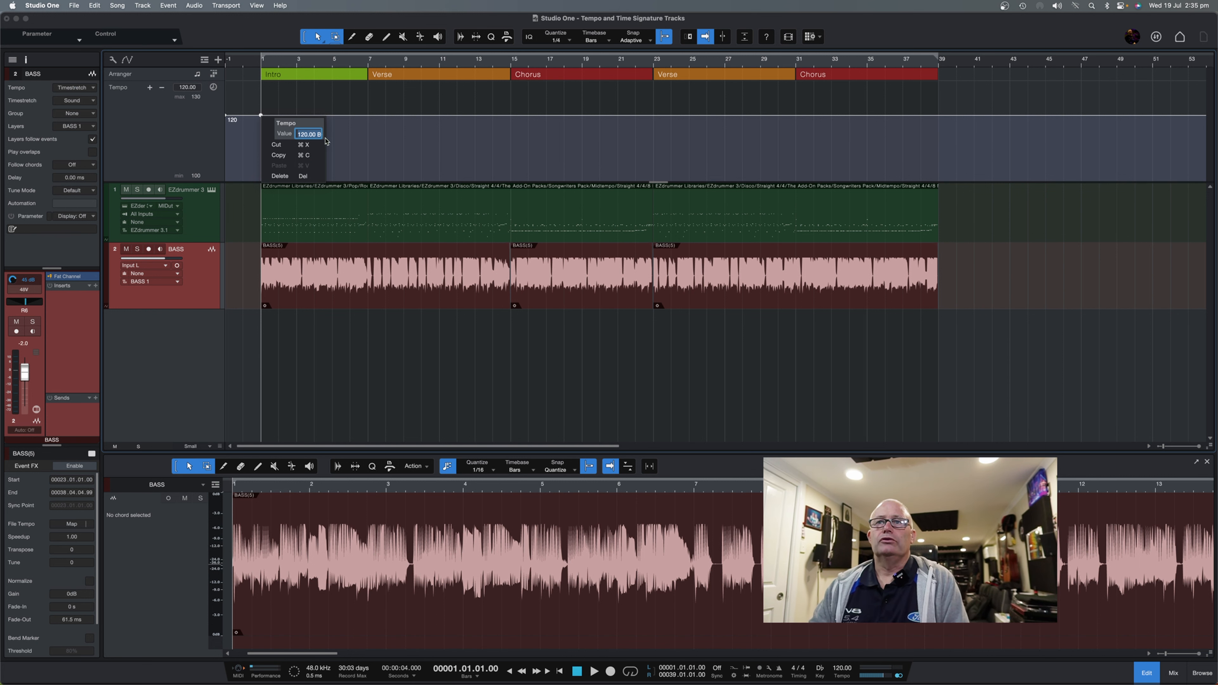
text(120)
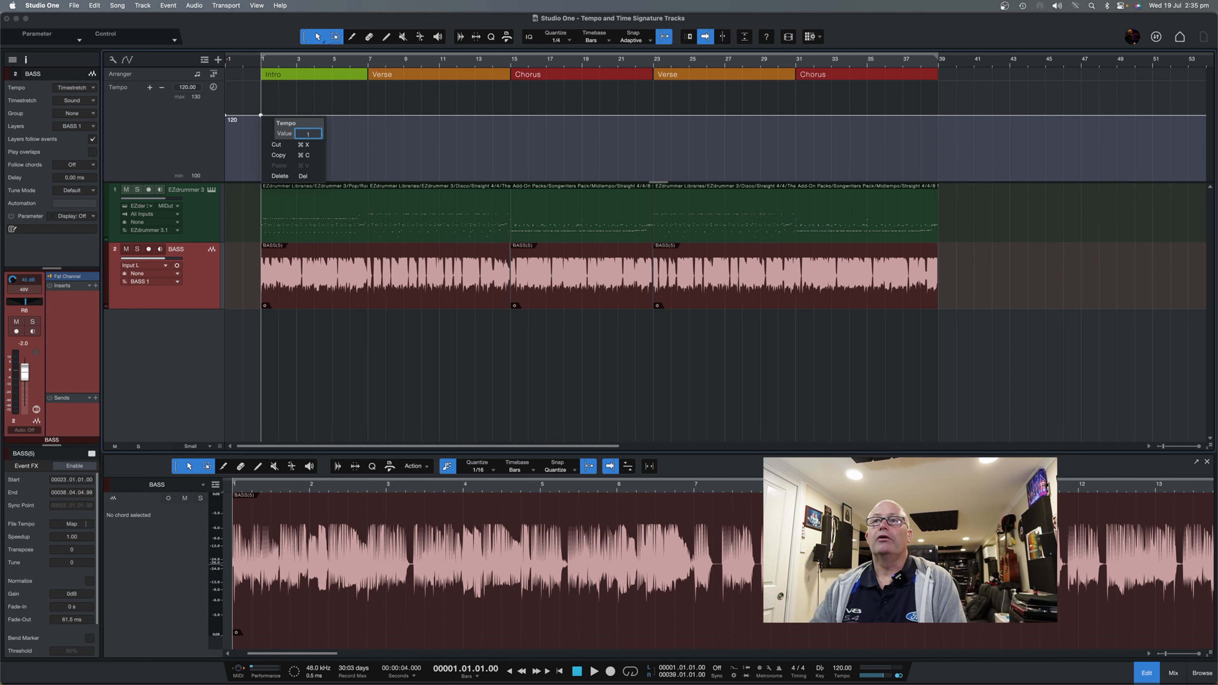
key(Return)
mouse_move(262, 120)
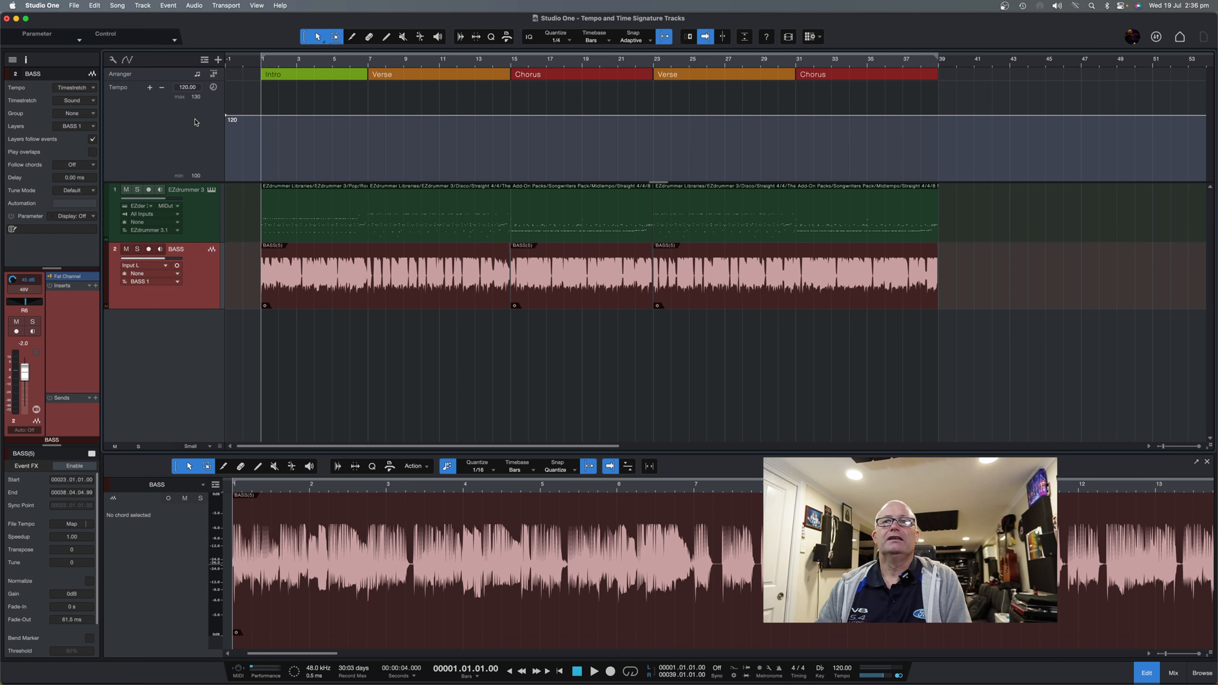
Set the Tempo track's maximum to 128 BPM and place a tempo point at bar 1 with a value of 120 BPM.
double_click(196, 99)
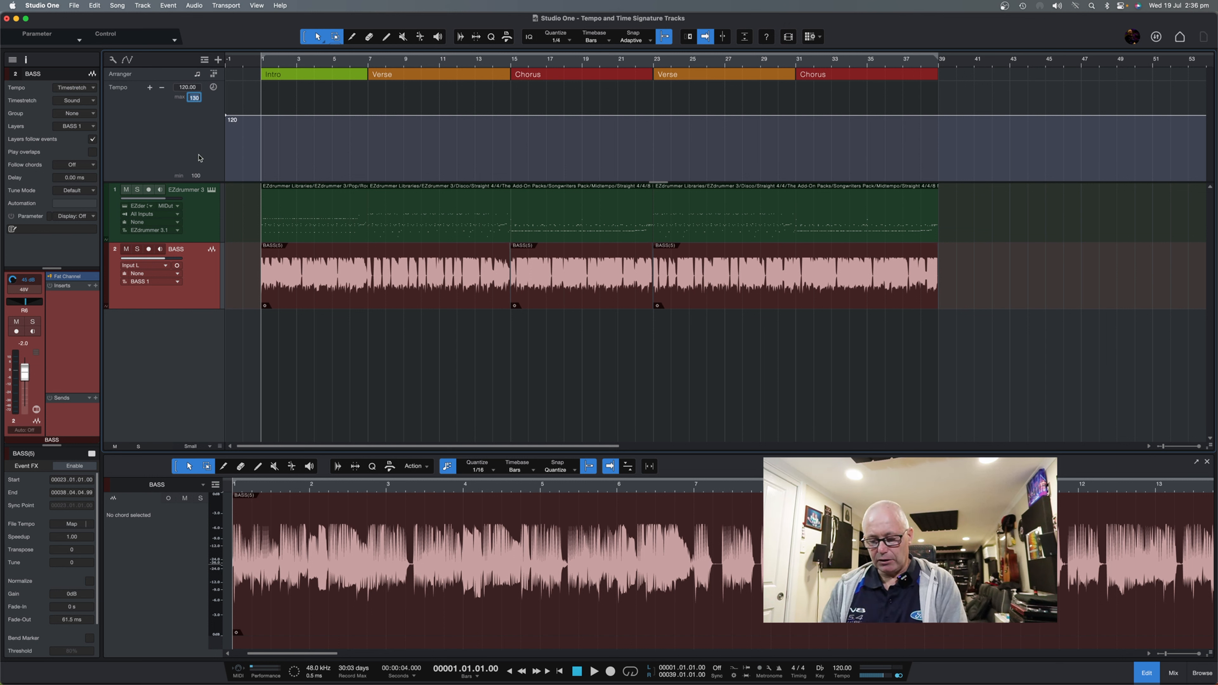
text(128)
key(Return)
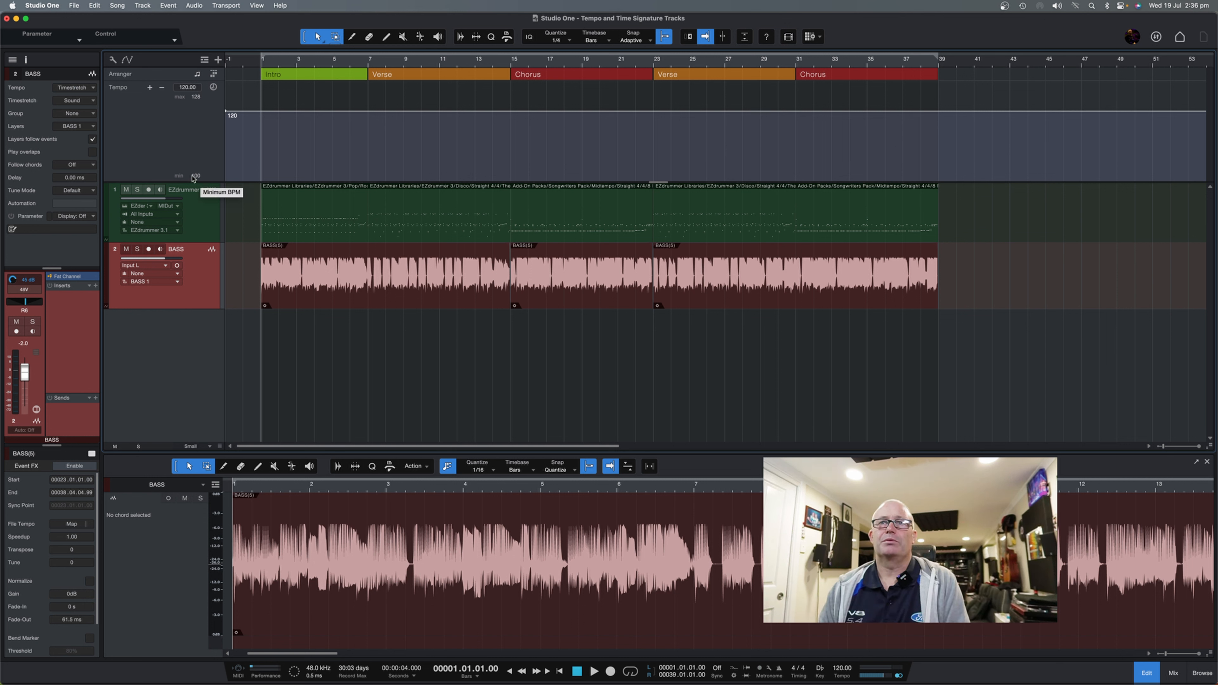
drag(261, 116, 260, 76)
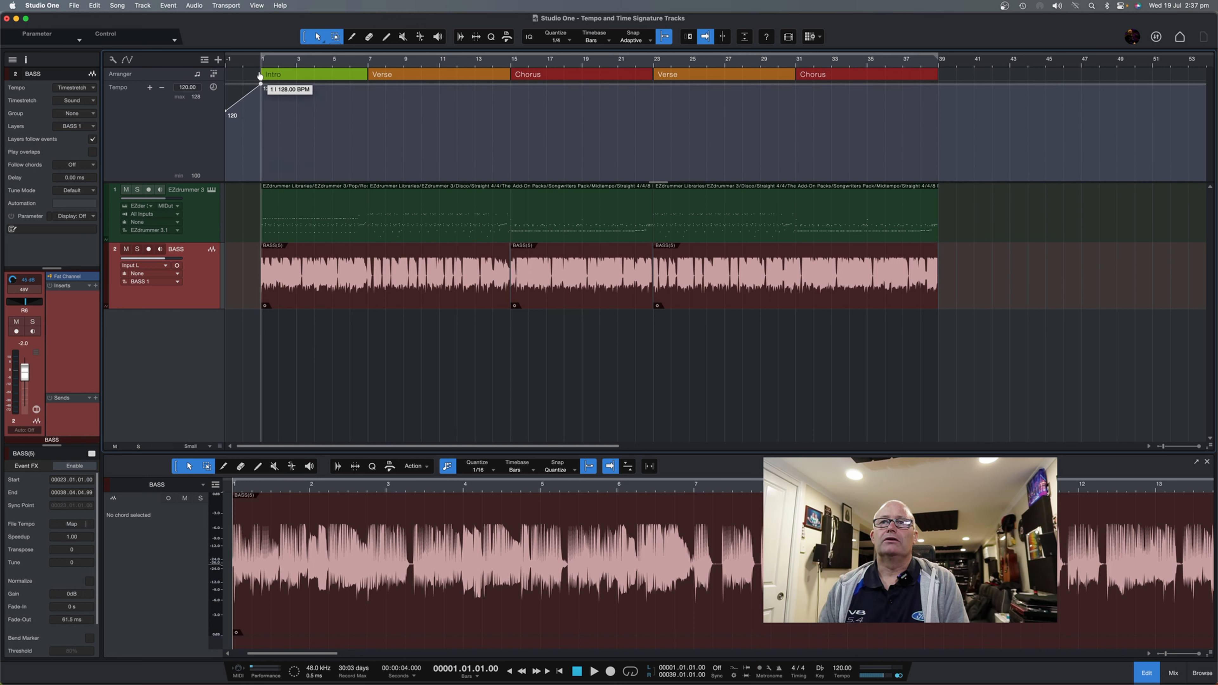
drag(260, 76, 261, 105)
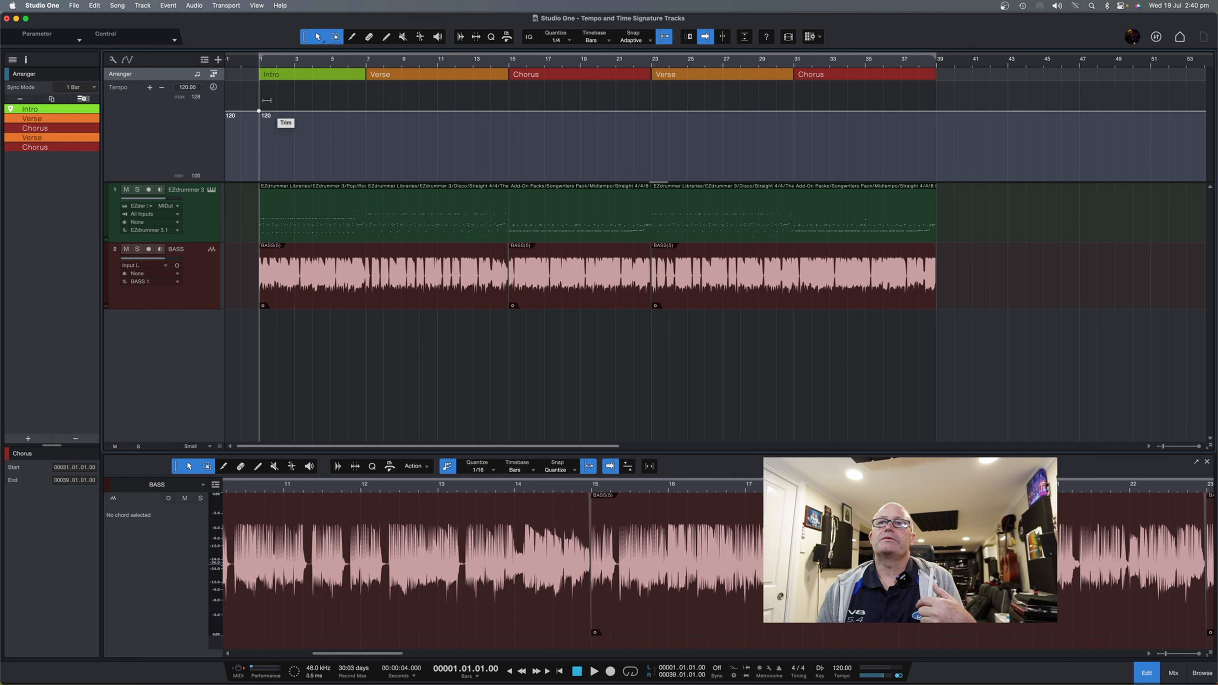
Add a tempo point at bar 7 where the Intro ends, and raise the Intro's tempo to 122 BPM.
click(367, 115)
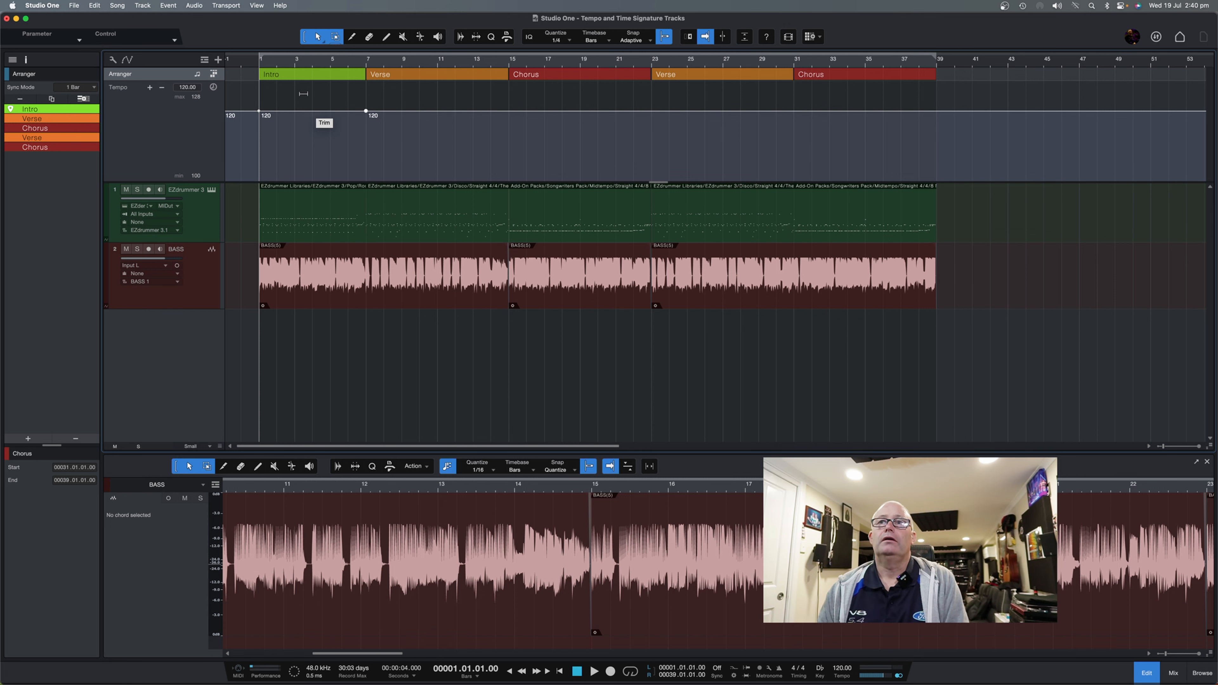
scroll(304, 94, right, 1)
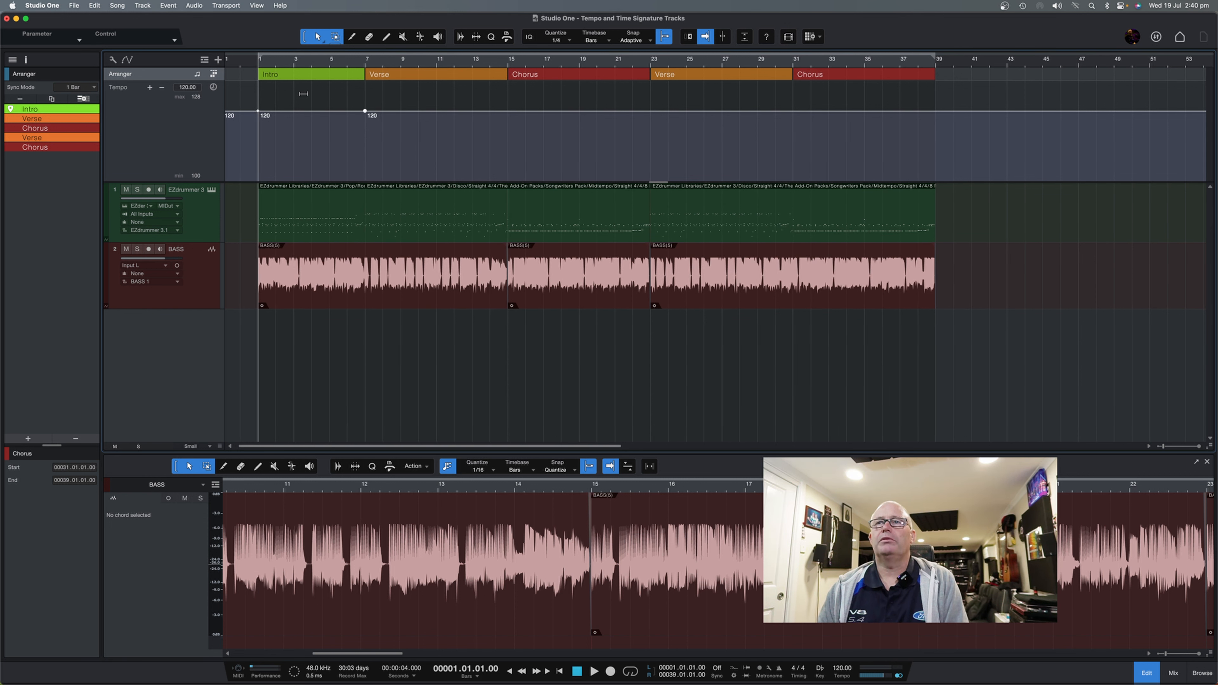
scroll(304, 94, left, 1)
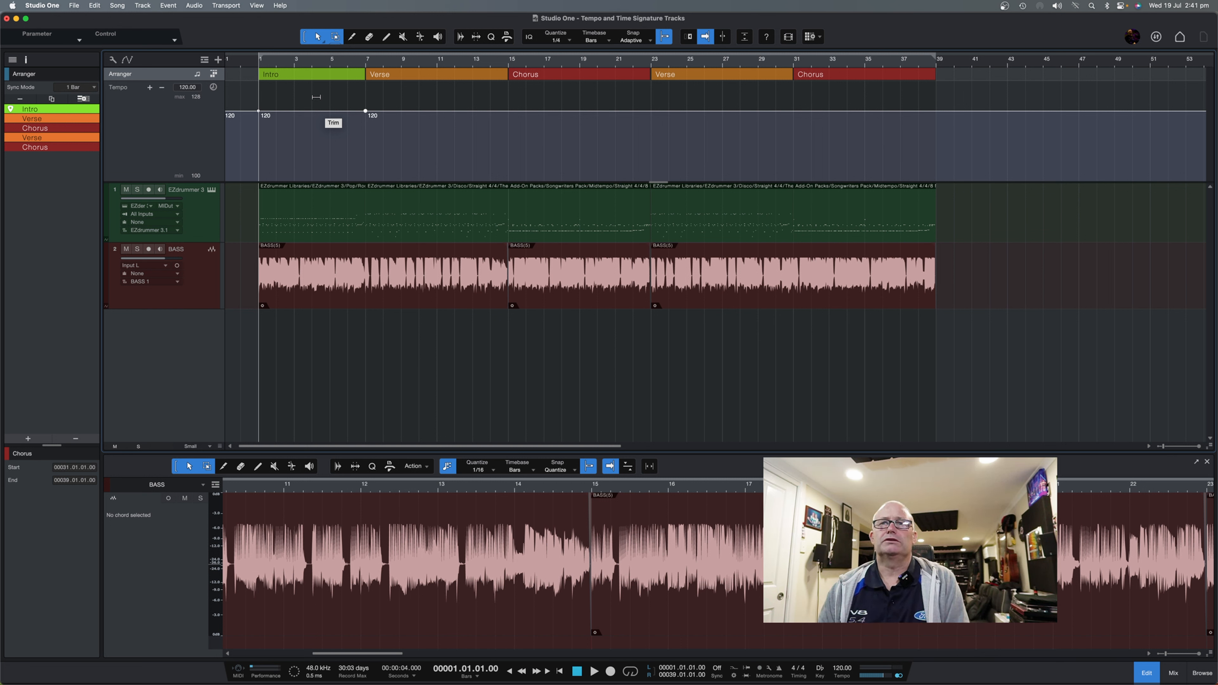
drag(317, 96, 317, 88)
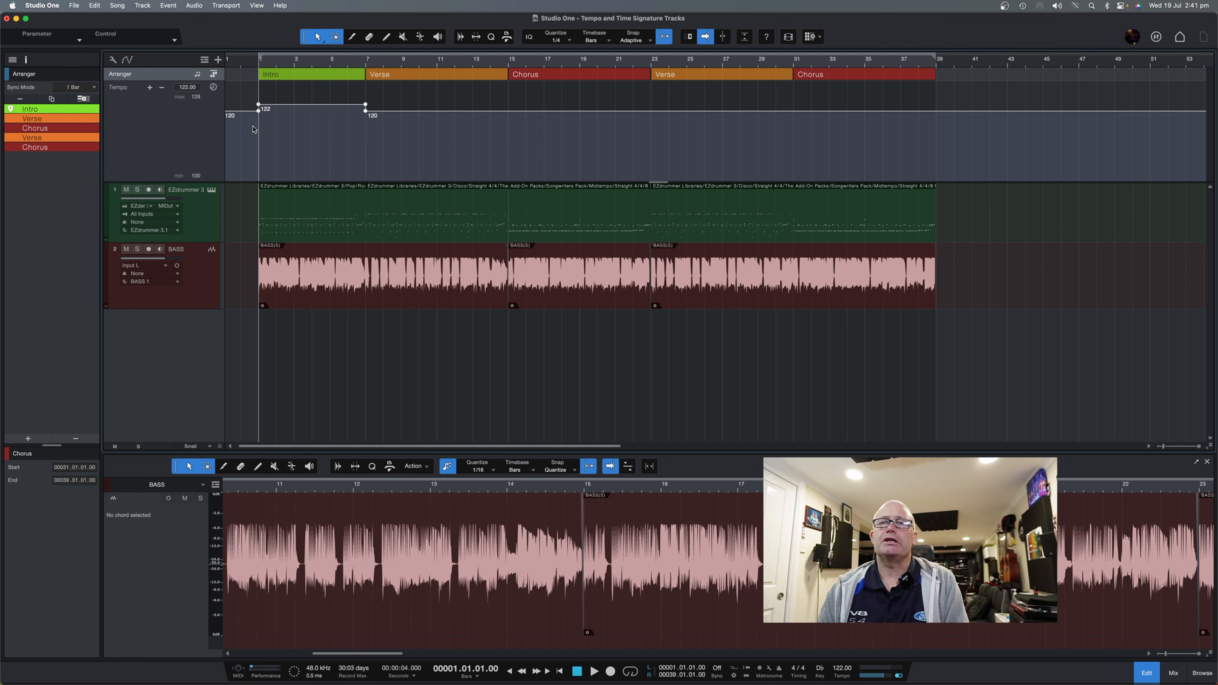
Add tempo points at bars 15 and 23 around the first Chorus, and raise that section's tempo to 124 BPM.
scroll(307, 125, right, 3)
click(440, 111)
click(582, 111)
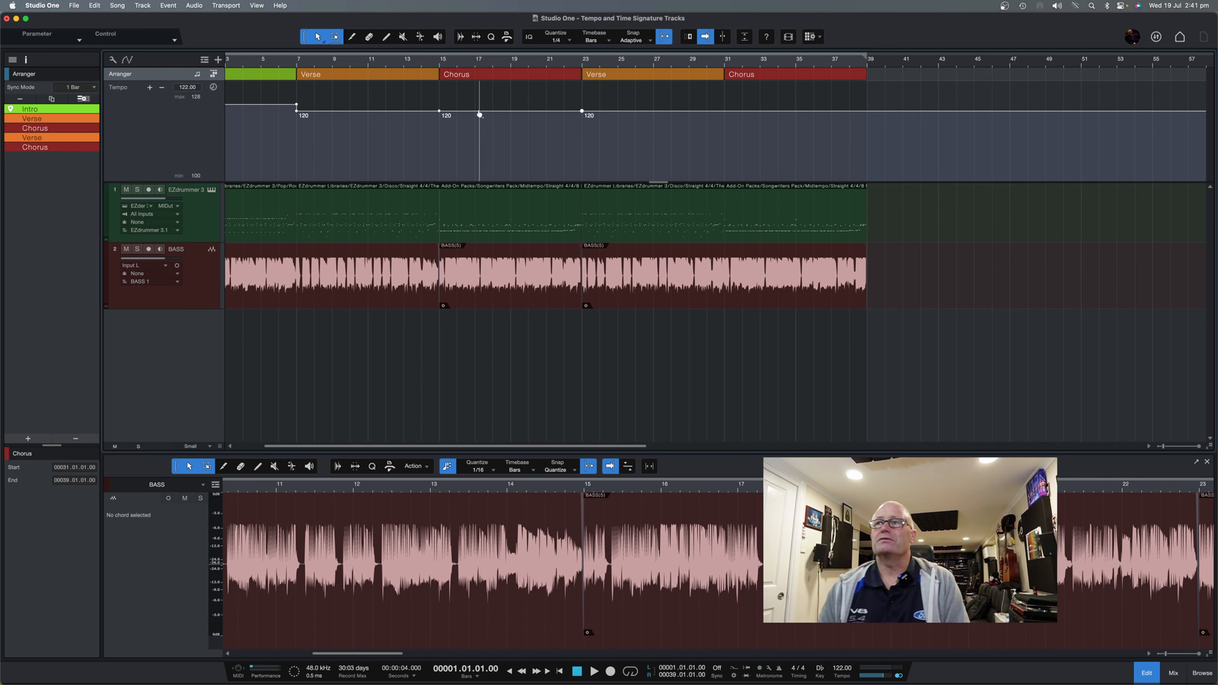
scroll(485, 113, left, 3)
scroll(486, 114, right, 1)
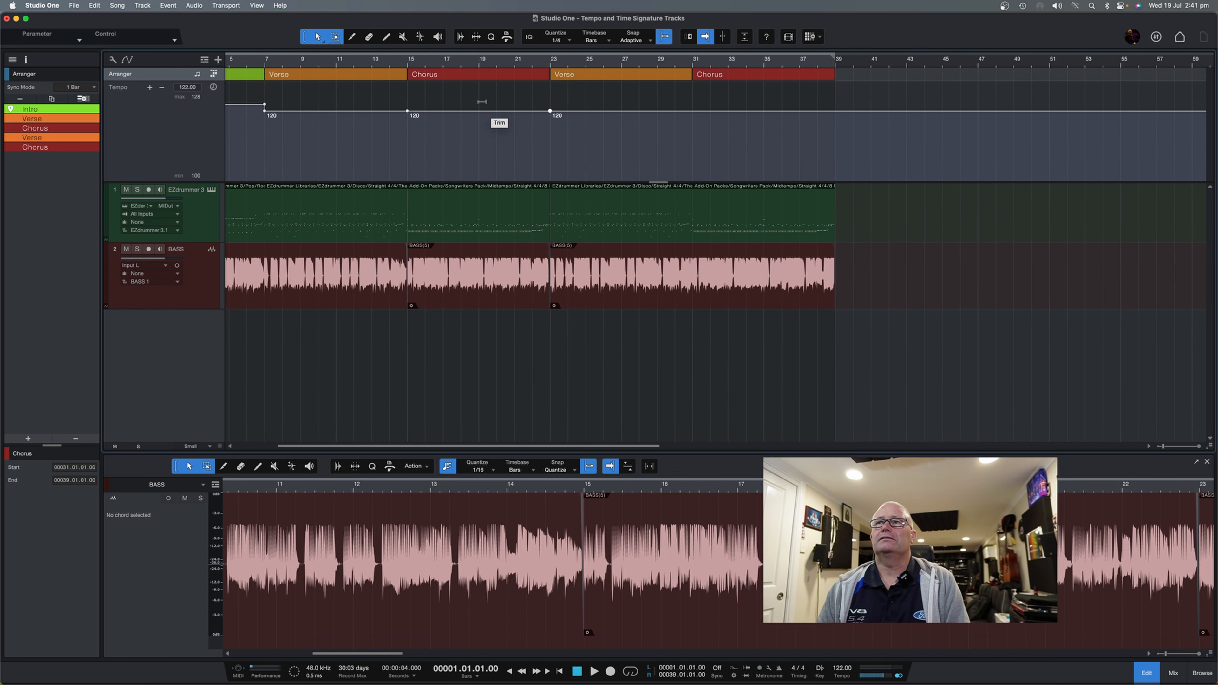
drag(482, 100, 482, 86)
scroll(494, 146, left, 3)
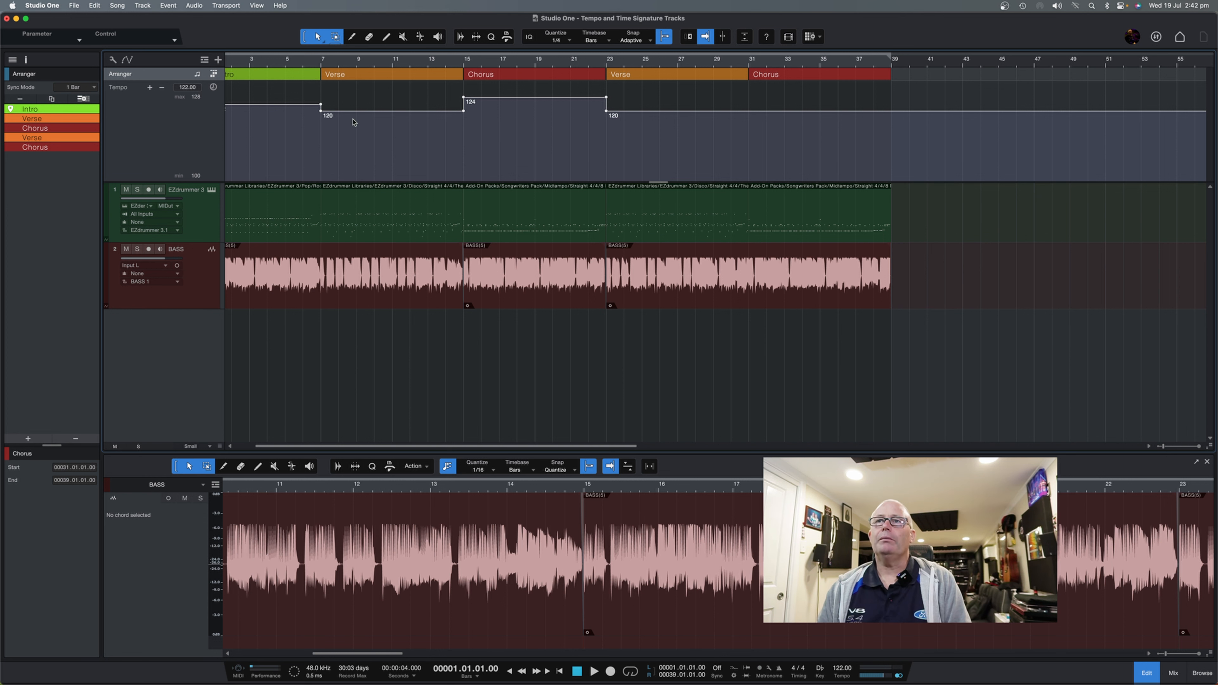
Add a tempo point at bar 31 where the second Verse ends, and raise that Verse's tempo to 122 BPM.
scroll(483, 136, left, 1)
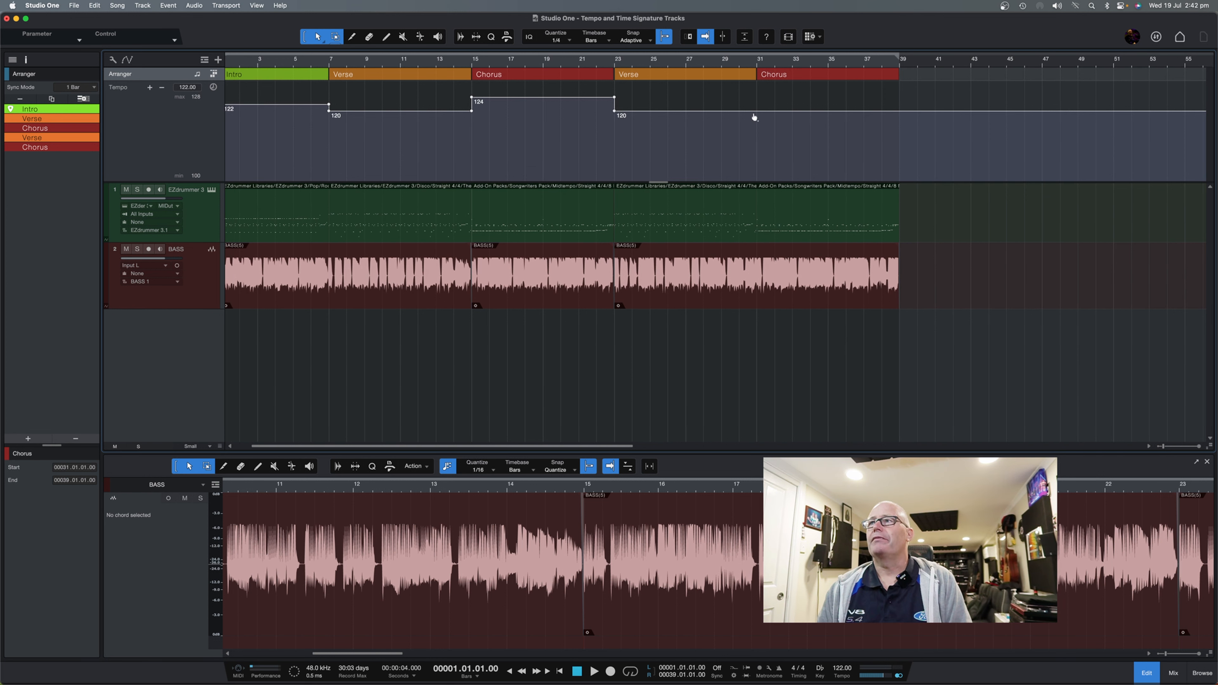
click(757, 112)
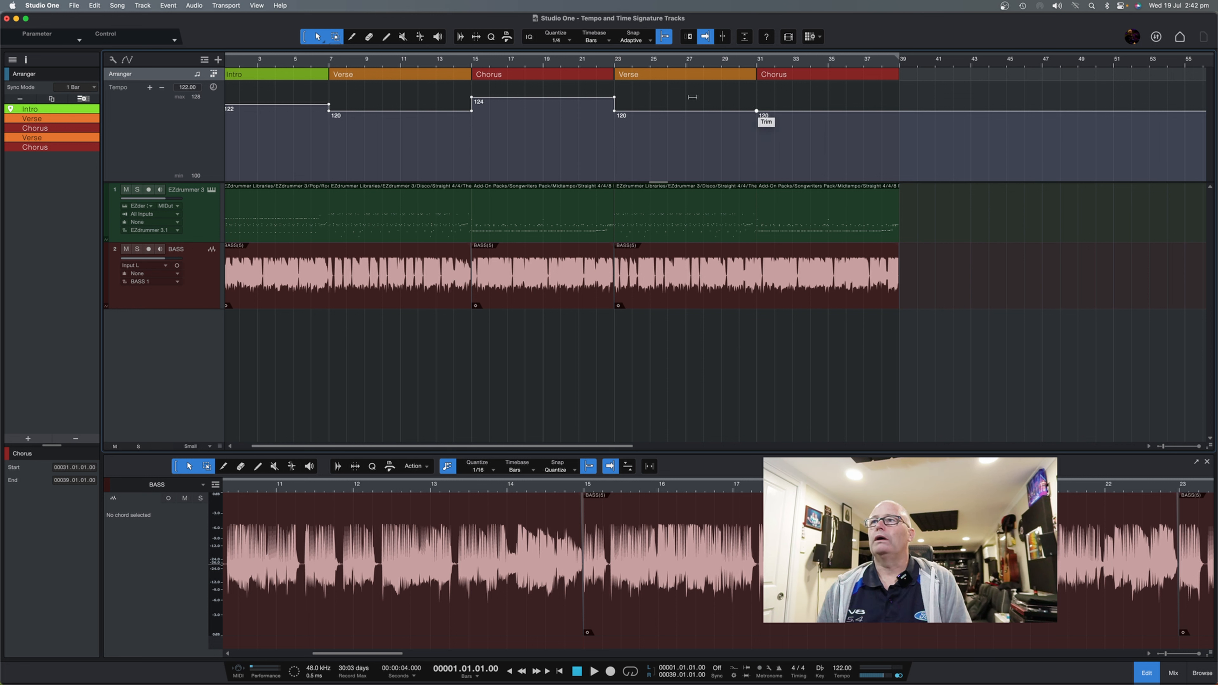
drag(692, 97, 692, 90)
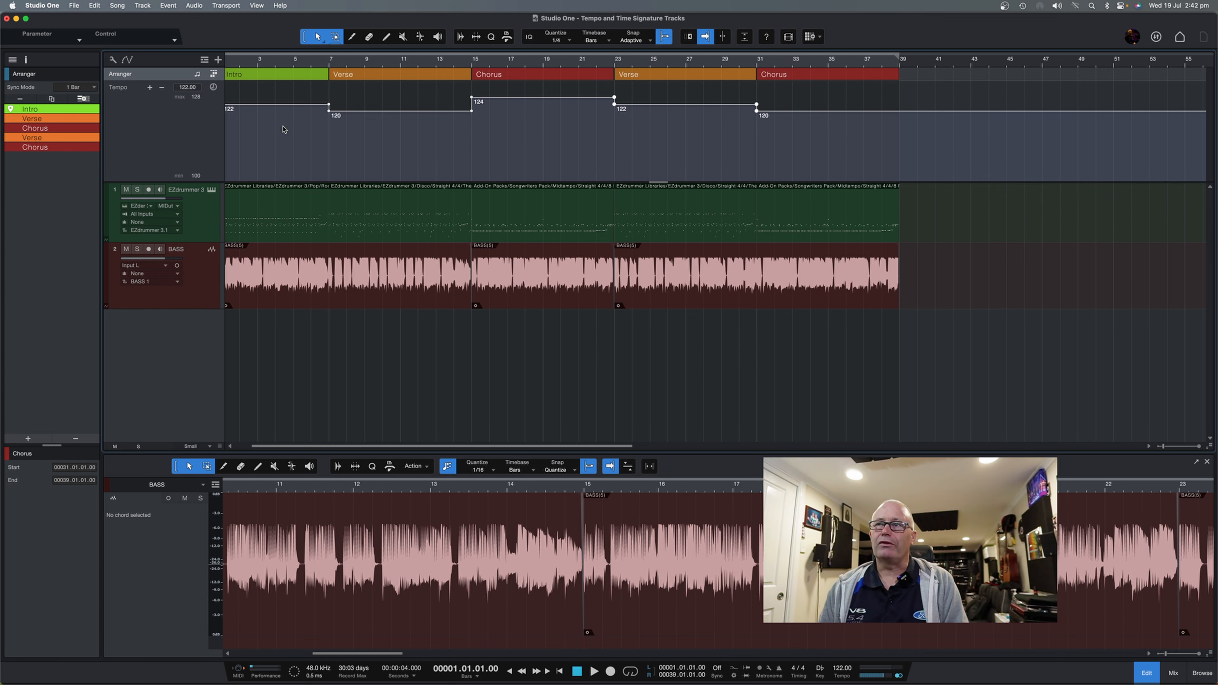
Add a tempo point at bar 39 where the song ends, and raise the final Chorus's tempo to 124 BPM.
scroll(541, 157, right, 10)
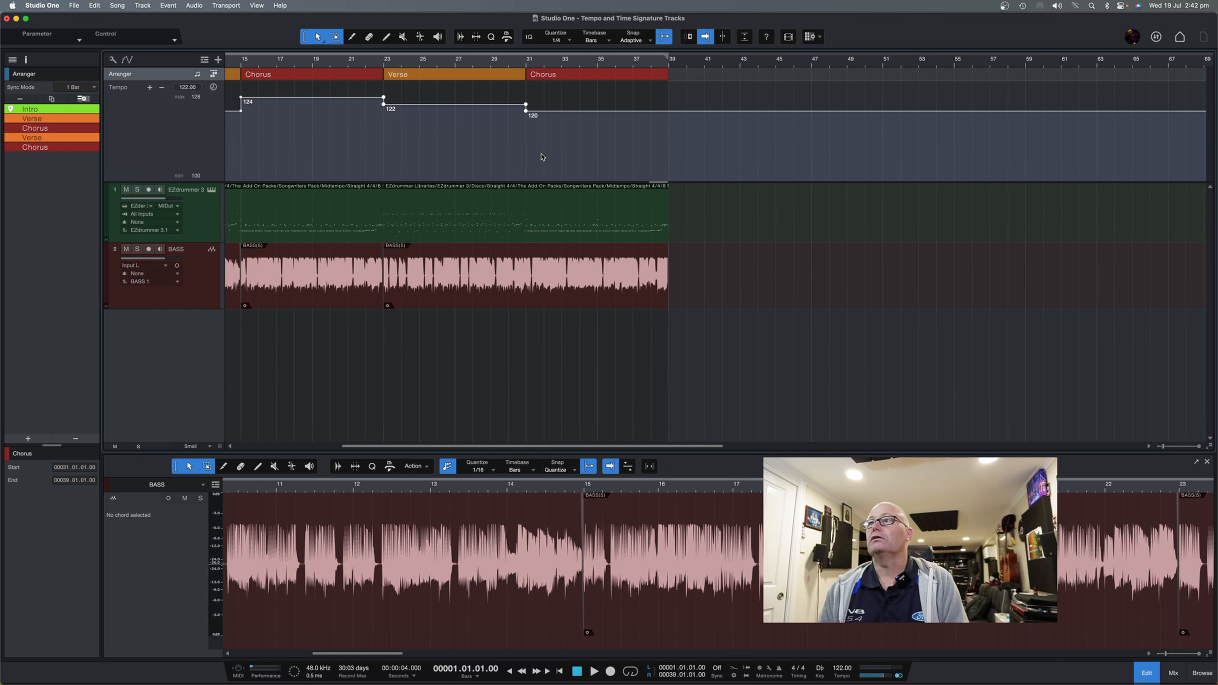
scroll(543, 156, left, 5)
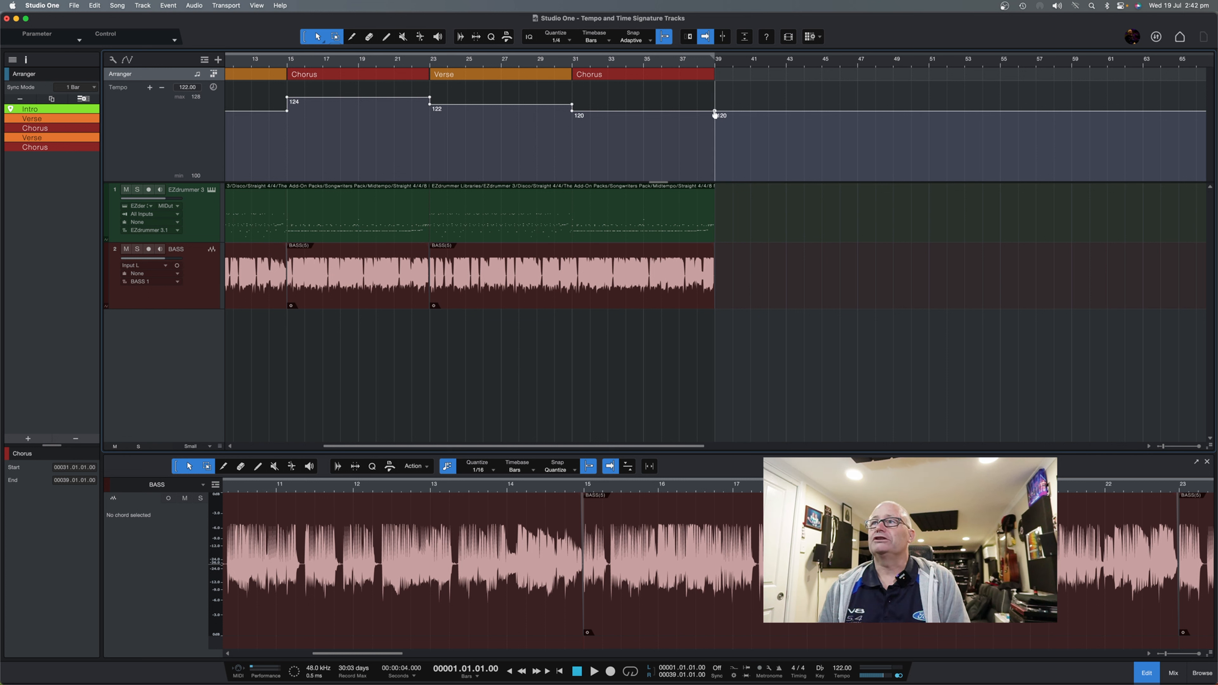
drag(650, 99, 649, 84)
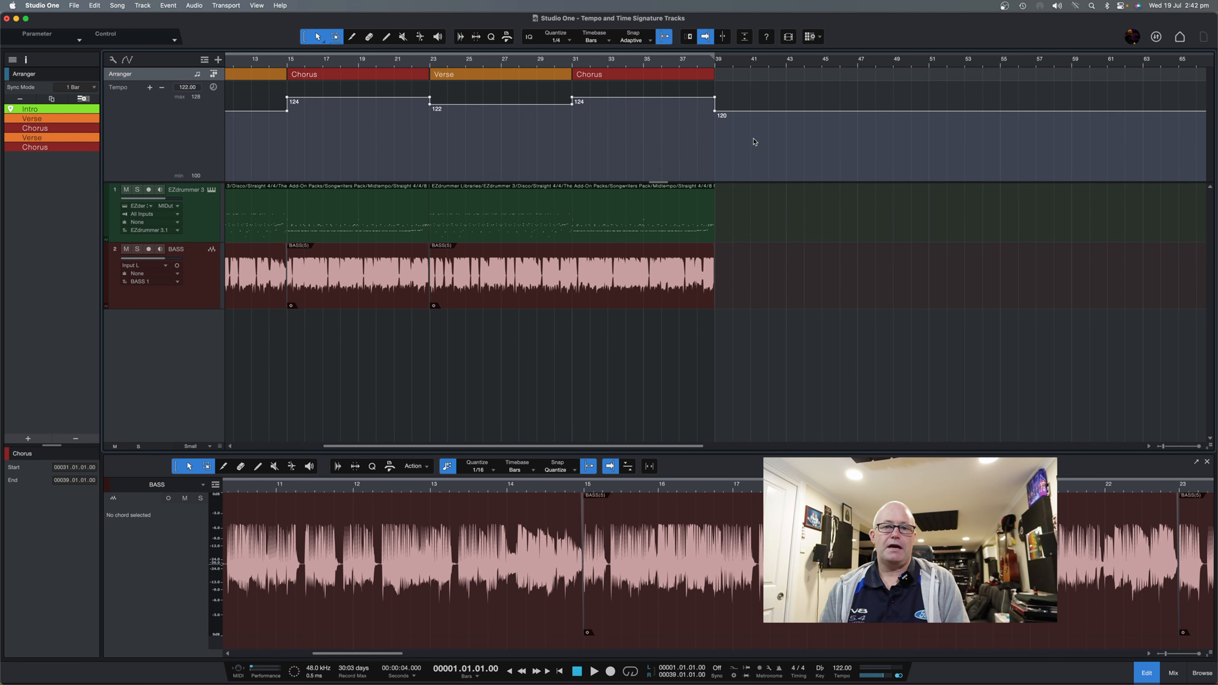
Play the song from bar 1 through the end of the final Chorus to check the tempo changes by ear.
scroll(500, 157, left, 5)
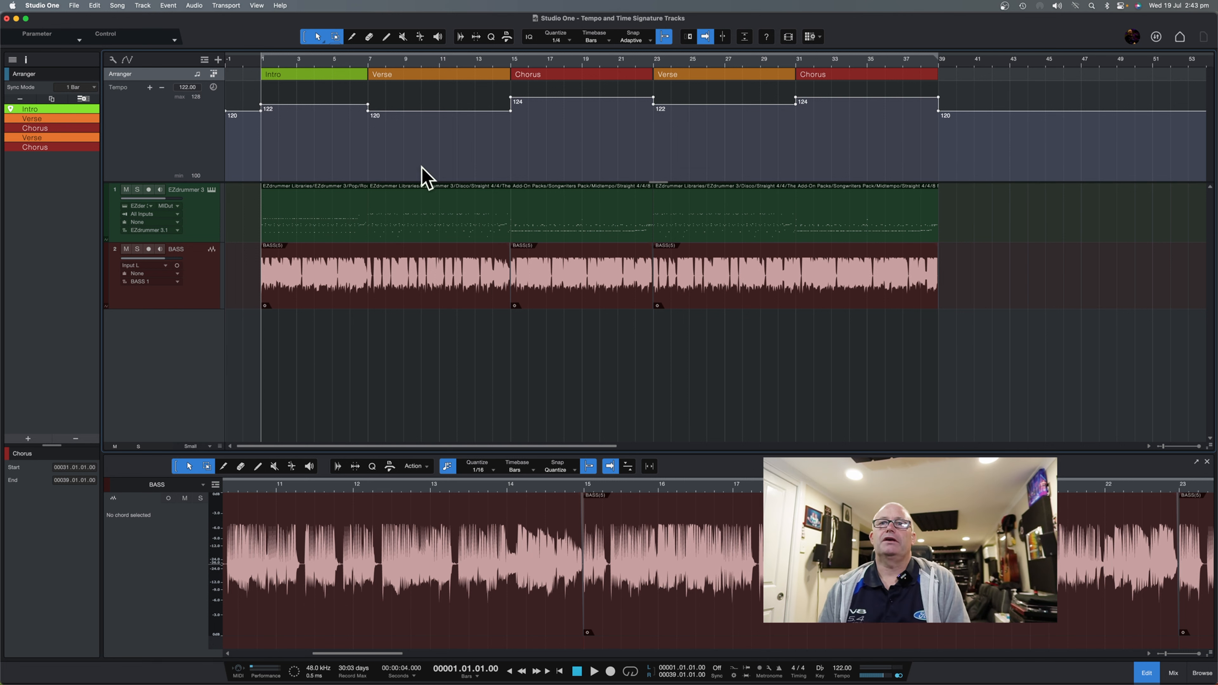
key(space)
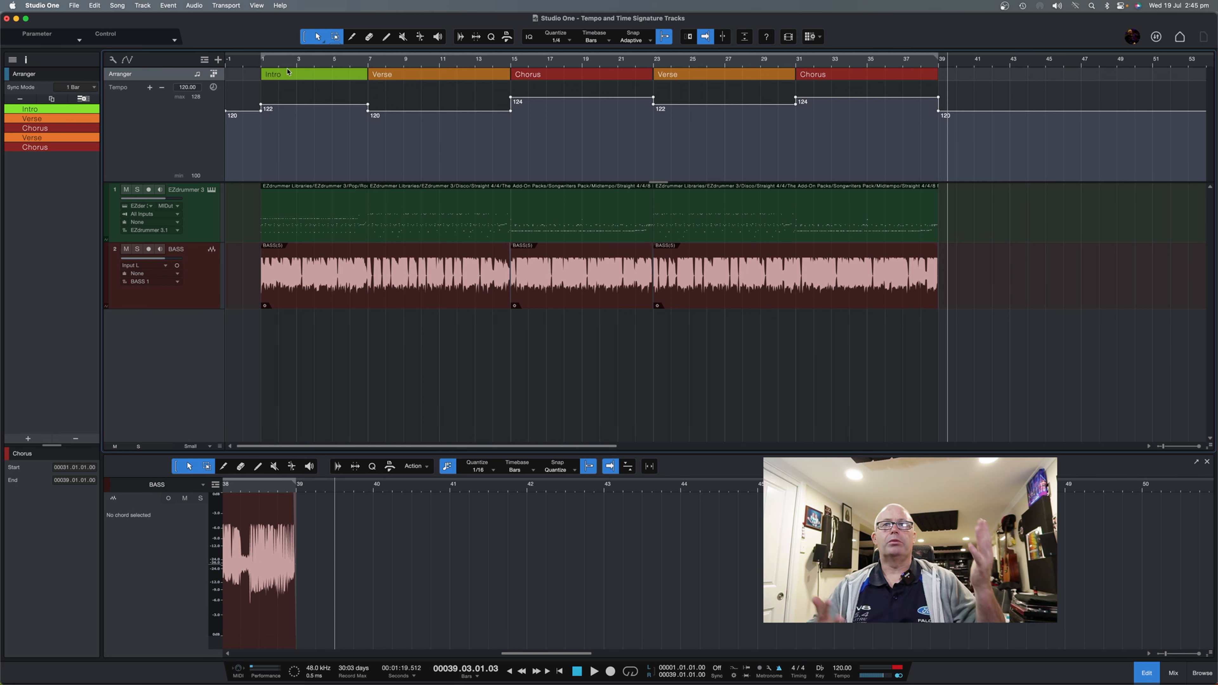
scroll(630, 144, right, 10)
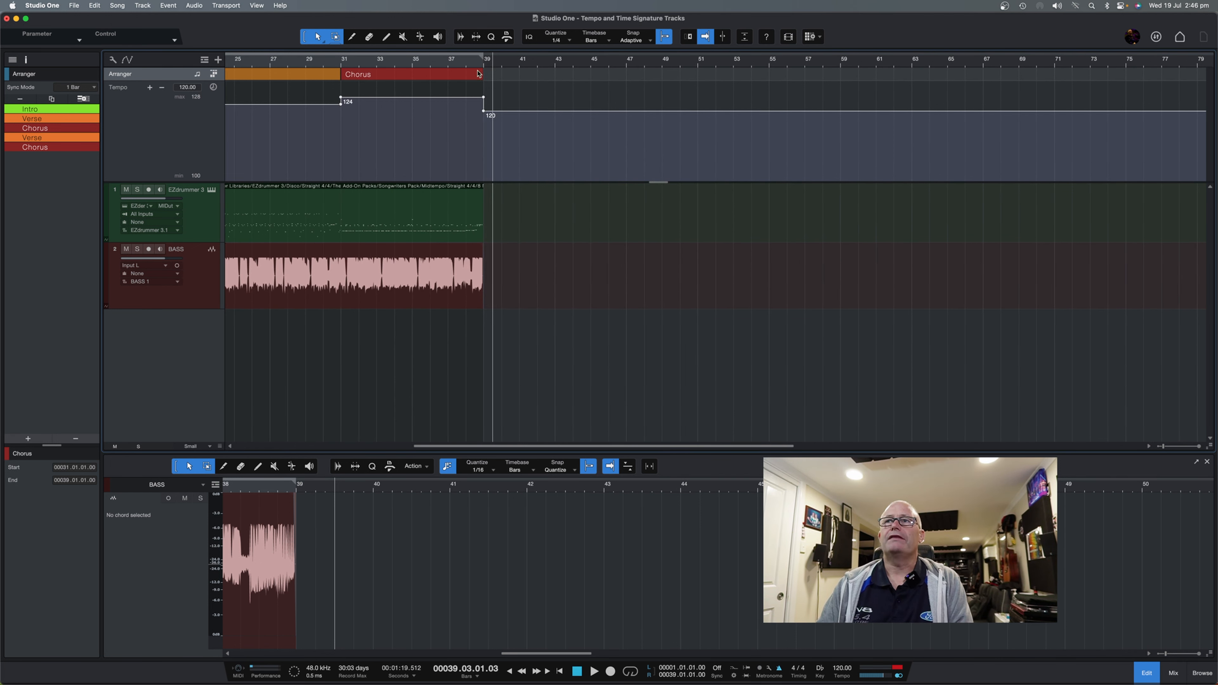
Add a tempo point at bar 37 and lower the final Chorus's end point at bar 39 to about 100 BPM.
scroll(476, 66, up, 10)
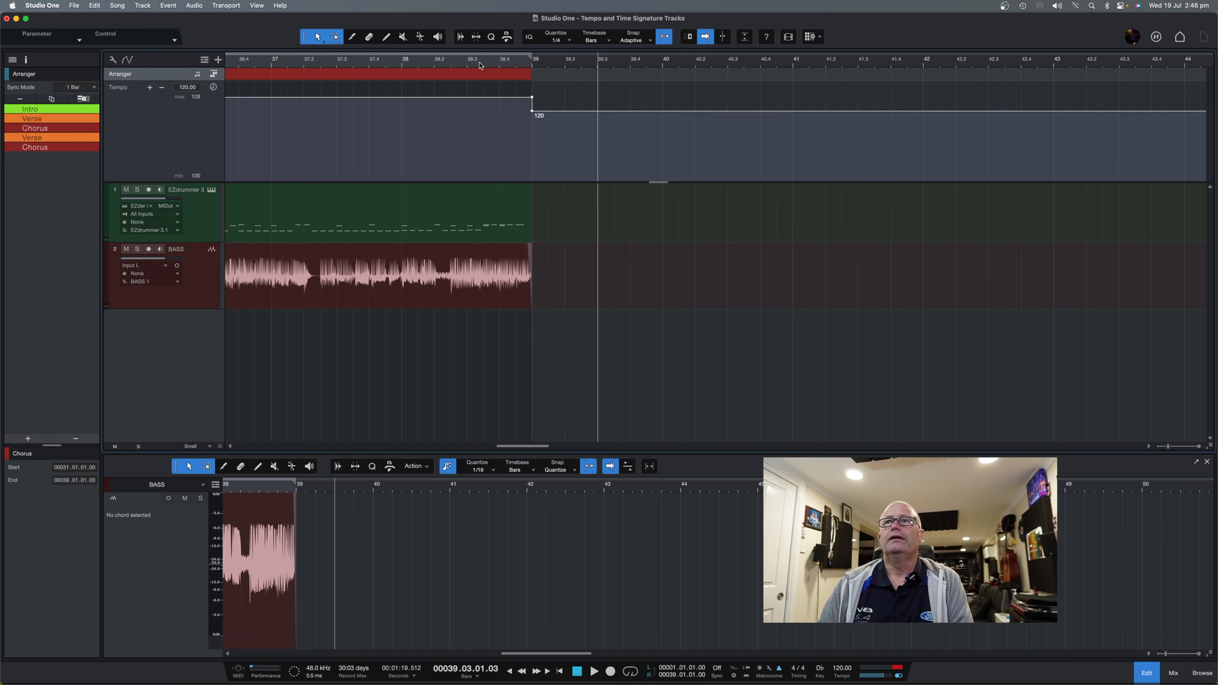
scroll(475, 60, down, 2)
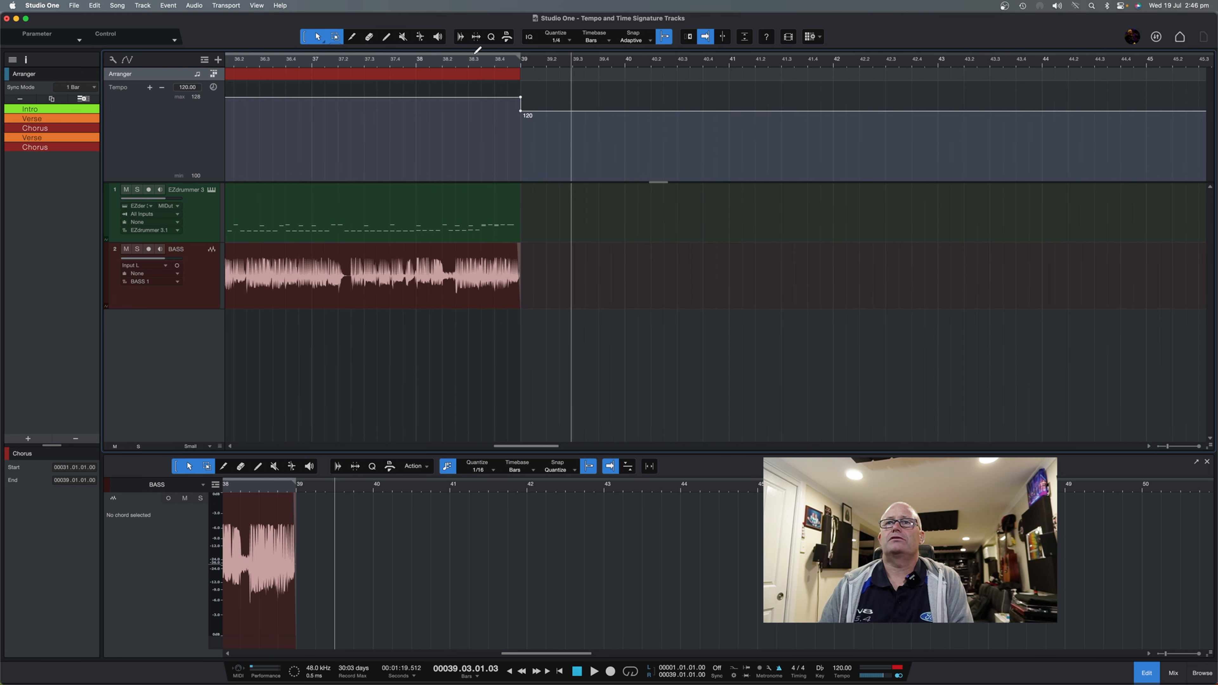
scroll(310, 66, down, 2)
click(310, 67)
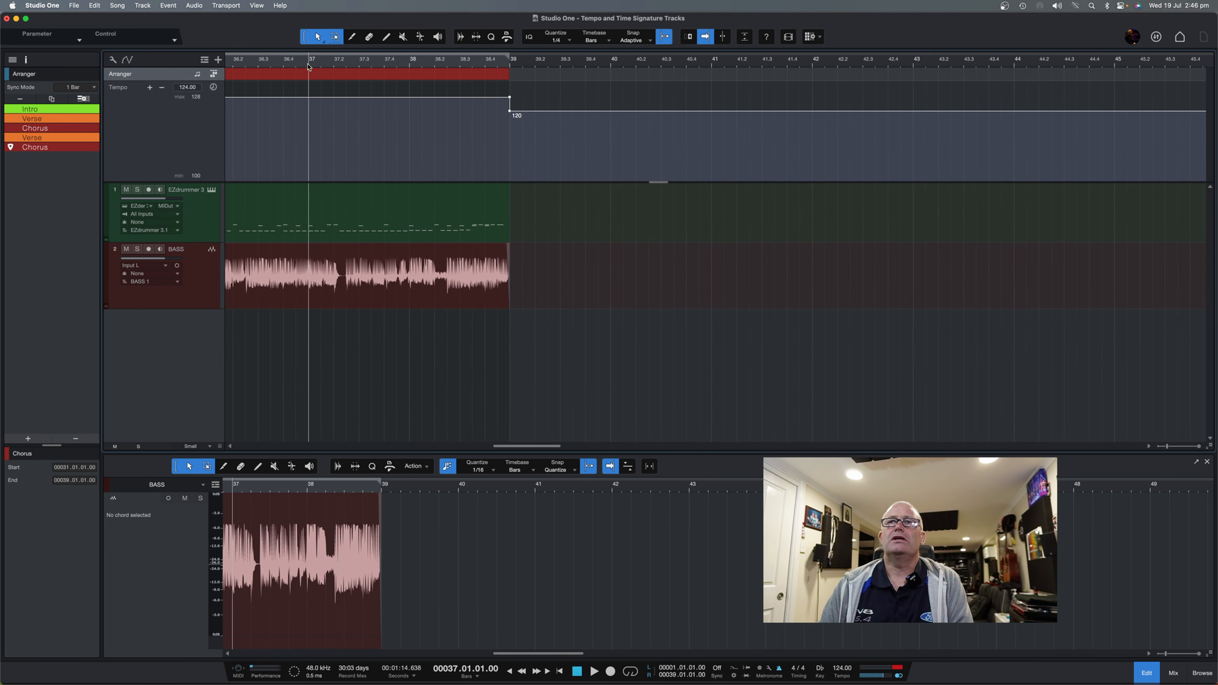
click(407, 65)
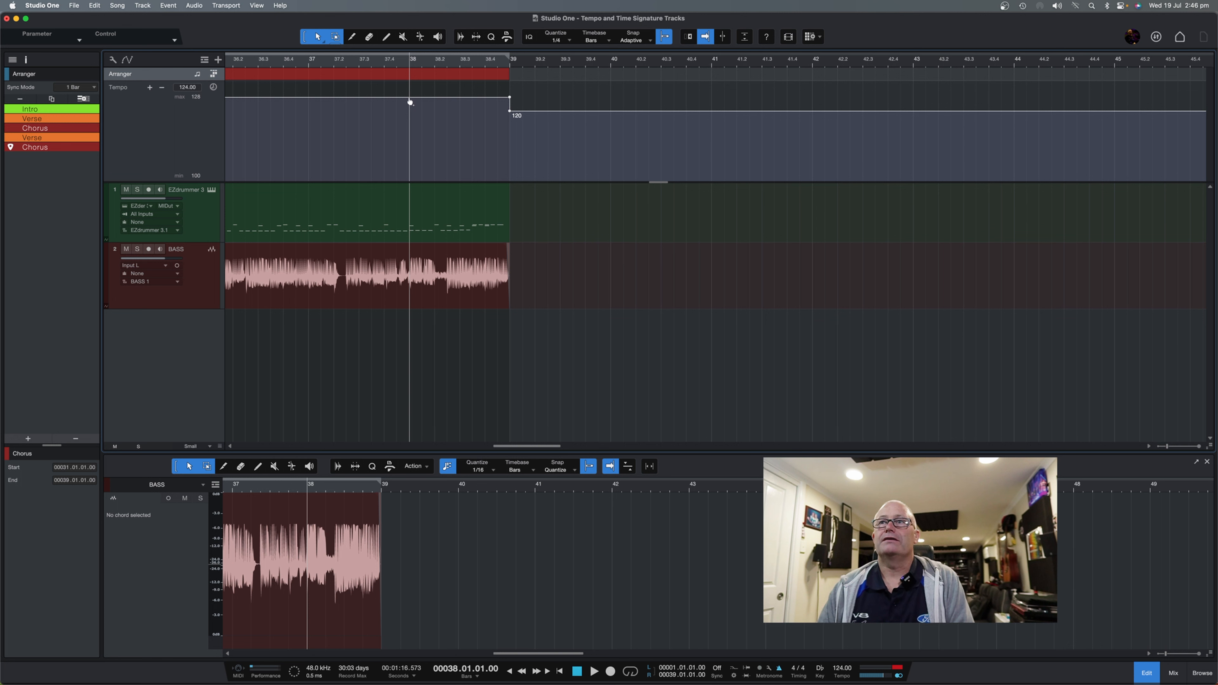
click(309, 101)
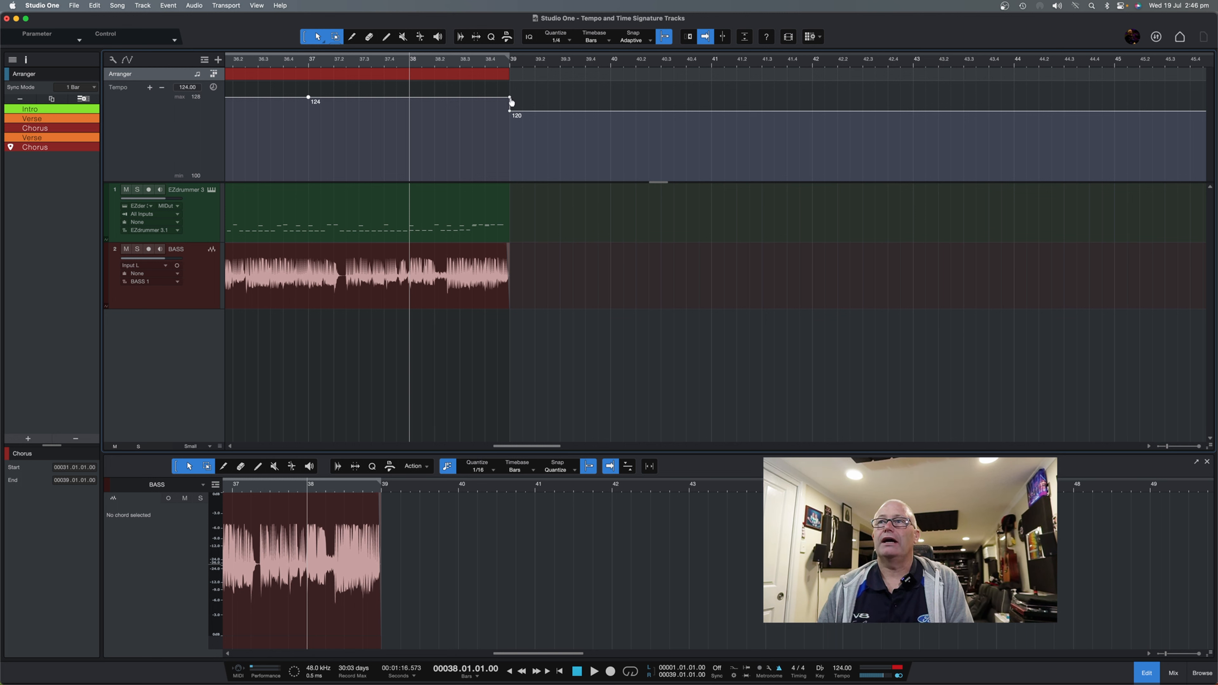
mouse_move(511, 102)
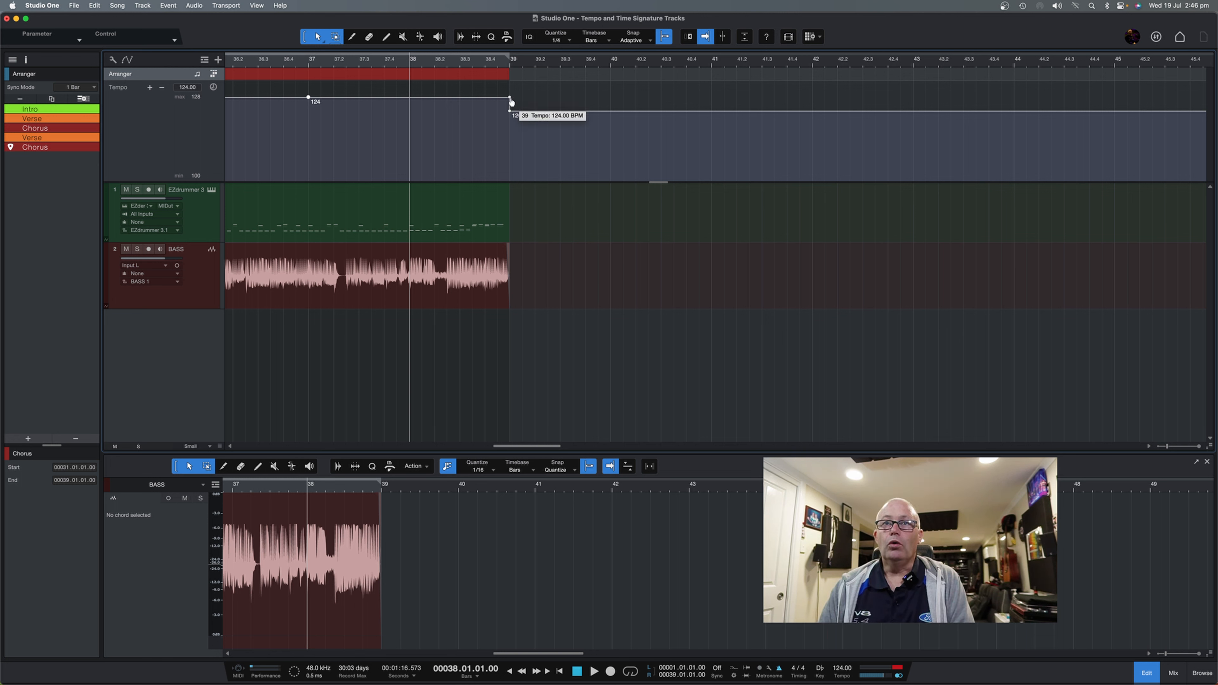
drag(511, 102, 509, 178)
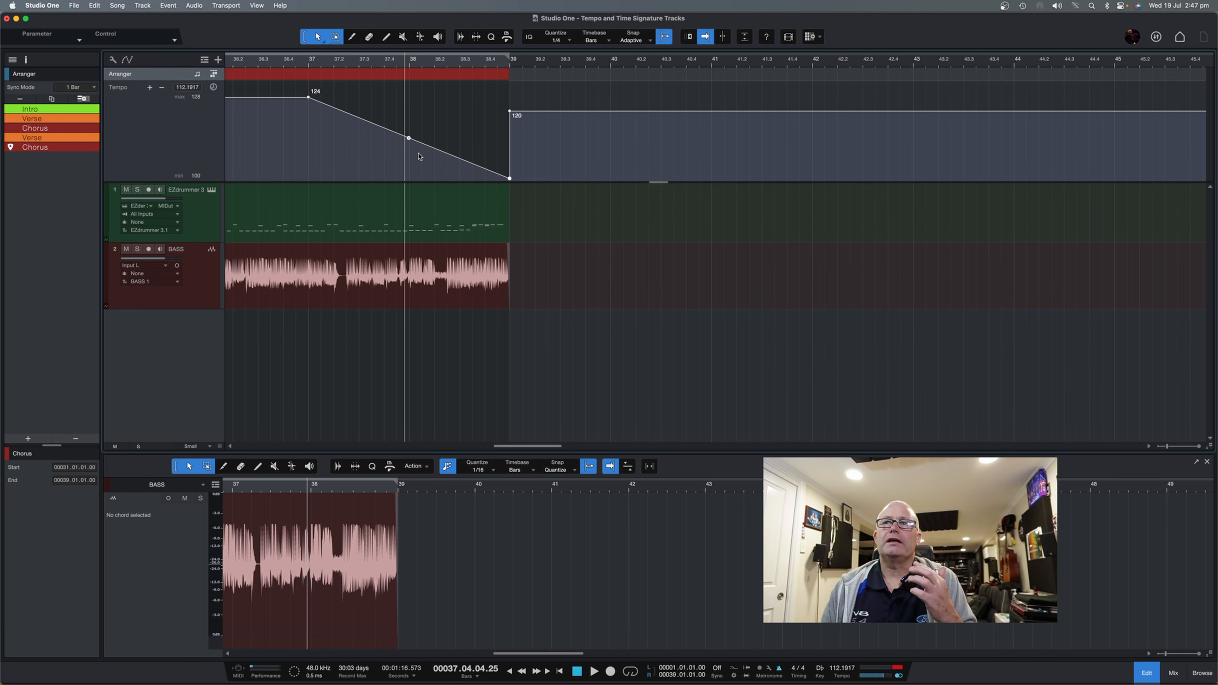
Bend the tempo ramp between bars 37 and 39 downward into a curve, and play the final Chorus from bar 31.
scroll(408, 141, right, 1)
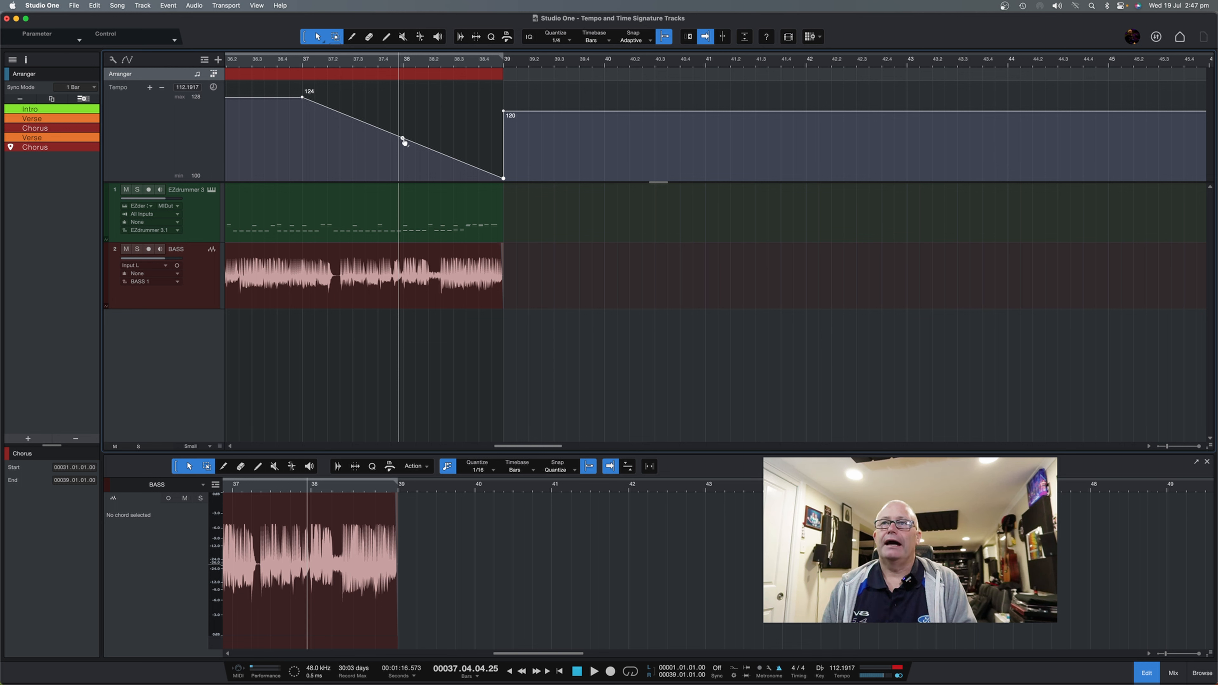
drag(404, 142, 401, 166)
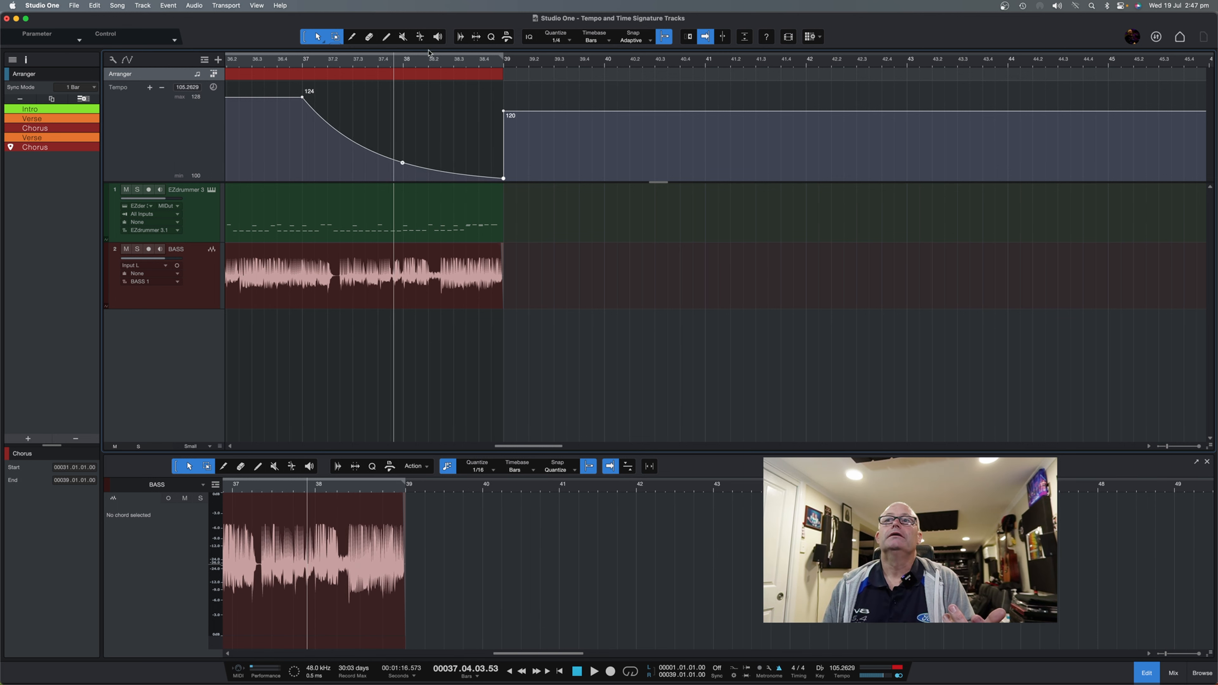
scroll(425, 62, down, 5)
scroll(425, 62, left, 5)
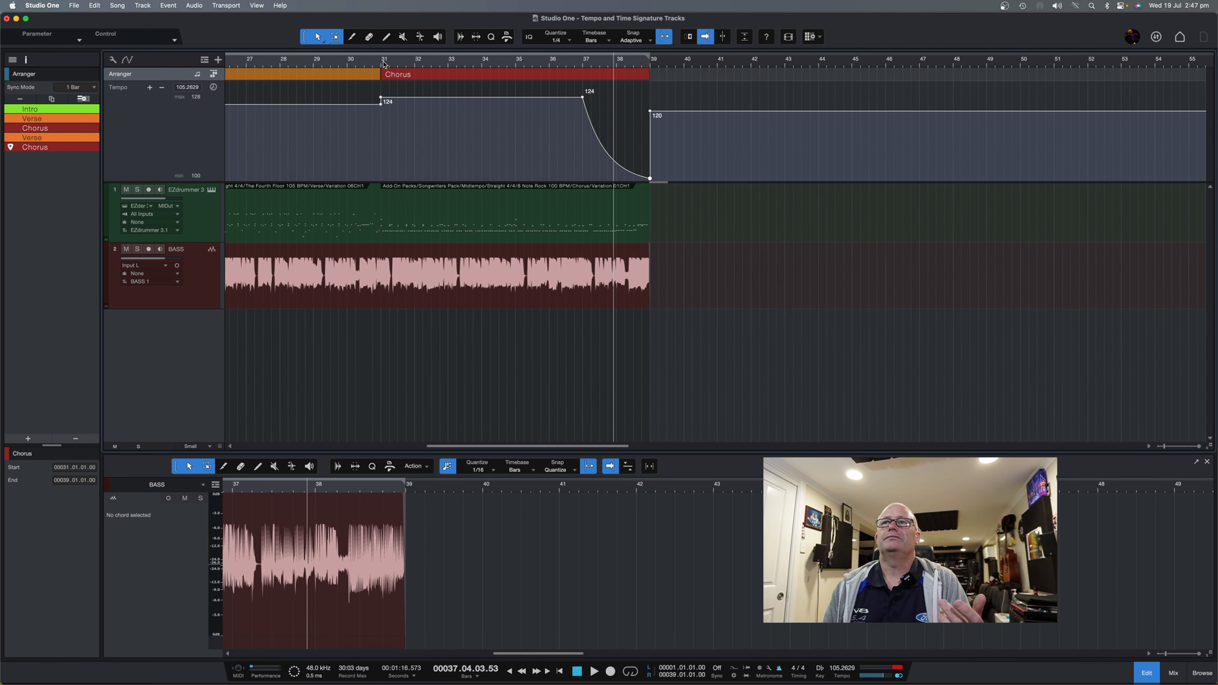
click(384, 62)
key(space)
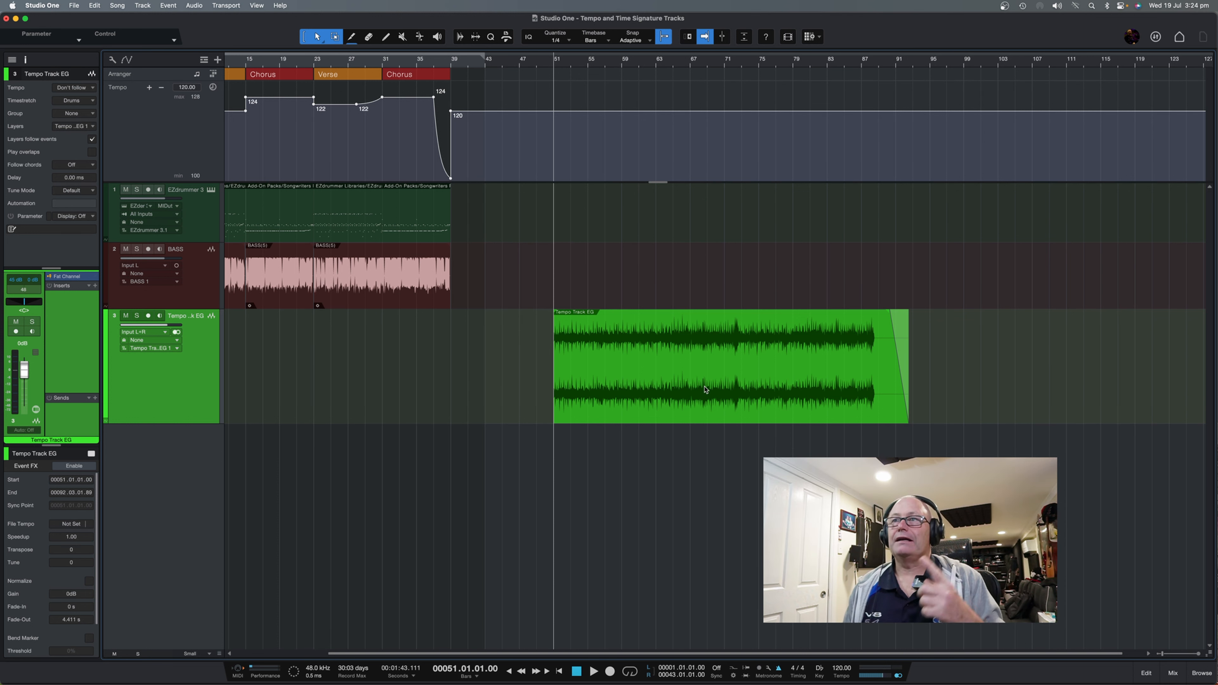
Play the Tempo Track EG audio from bar 51, and set that track's tempo mode to Don't follow.
scroll(705, 389, left, 5)
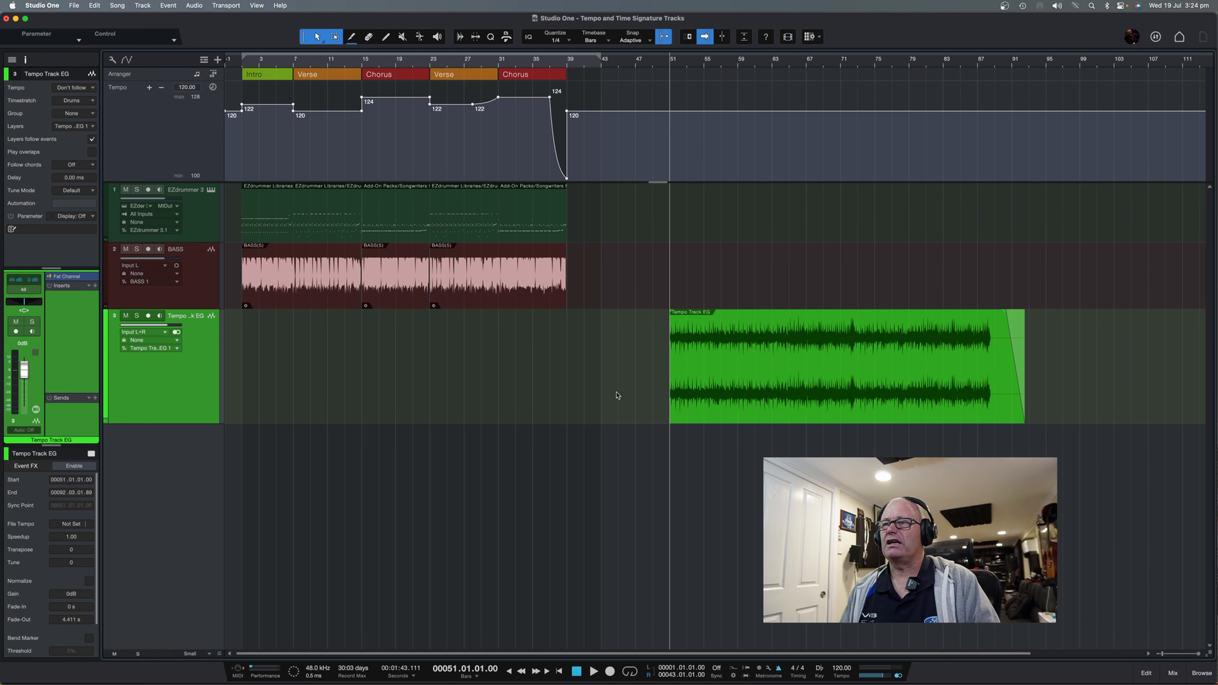
key(space)
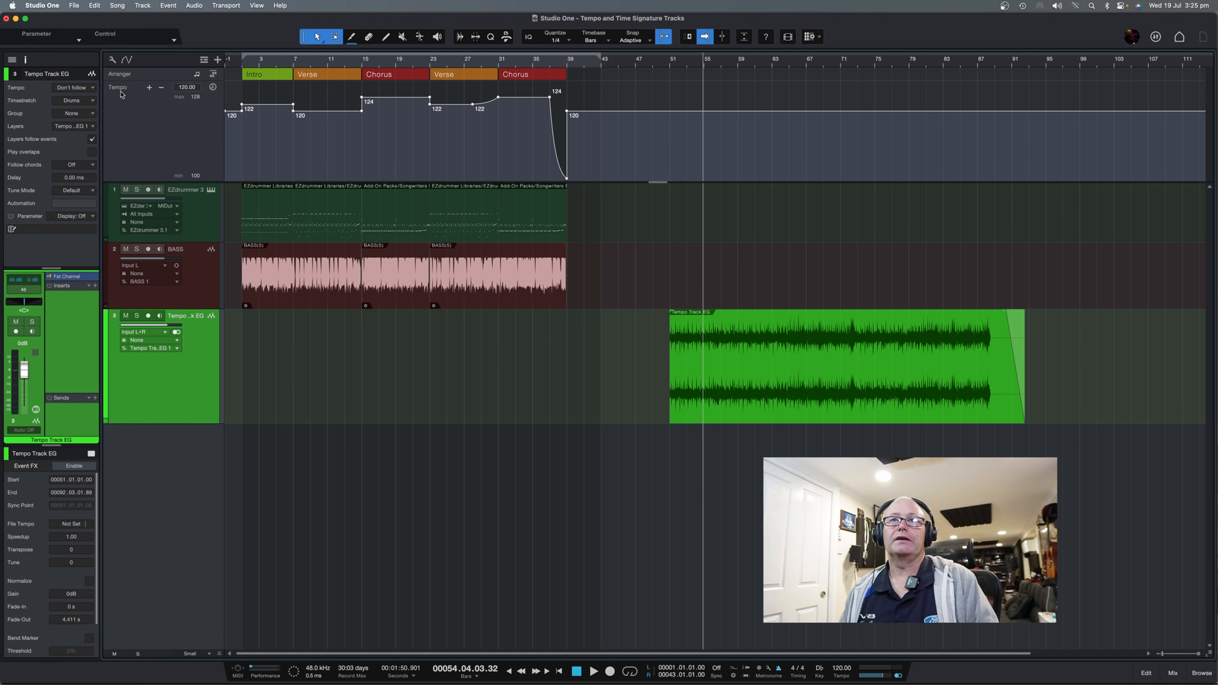
click(78, 88)
click(86, 101)
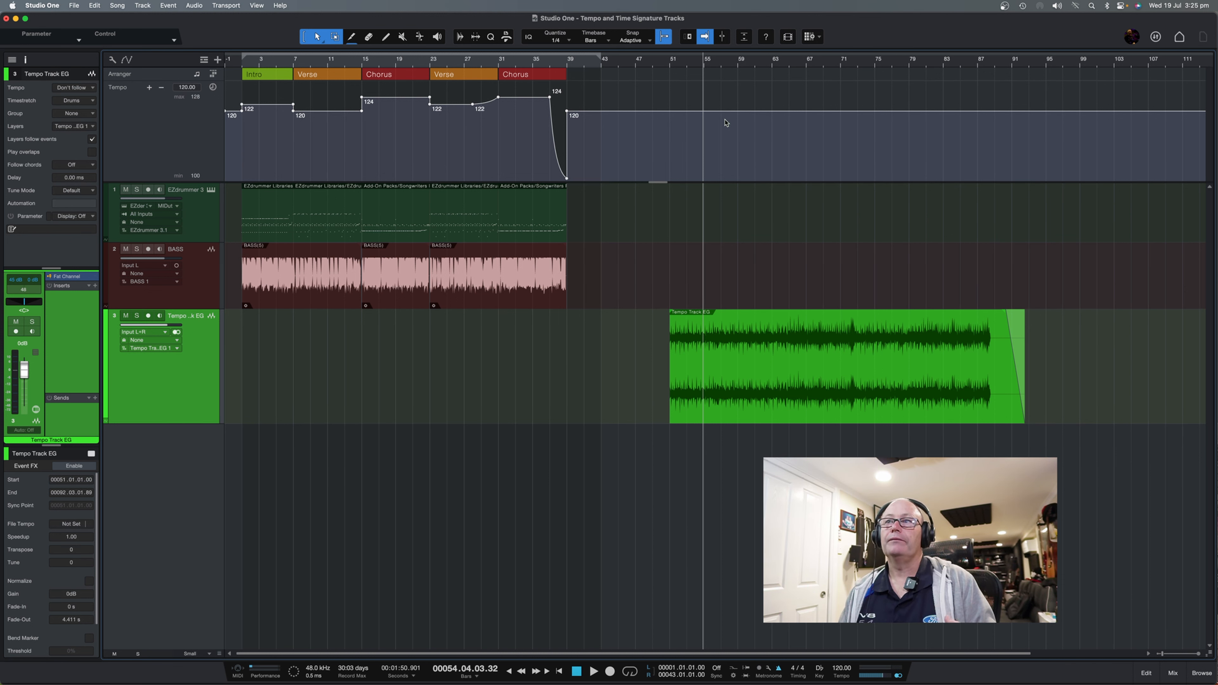
Play Tempo Track EG from bar 51 and locate the second bar's downbeat by placing the cursor on the transient just before bar 52.
scroll(674, 67, up, 10)
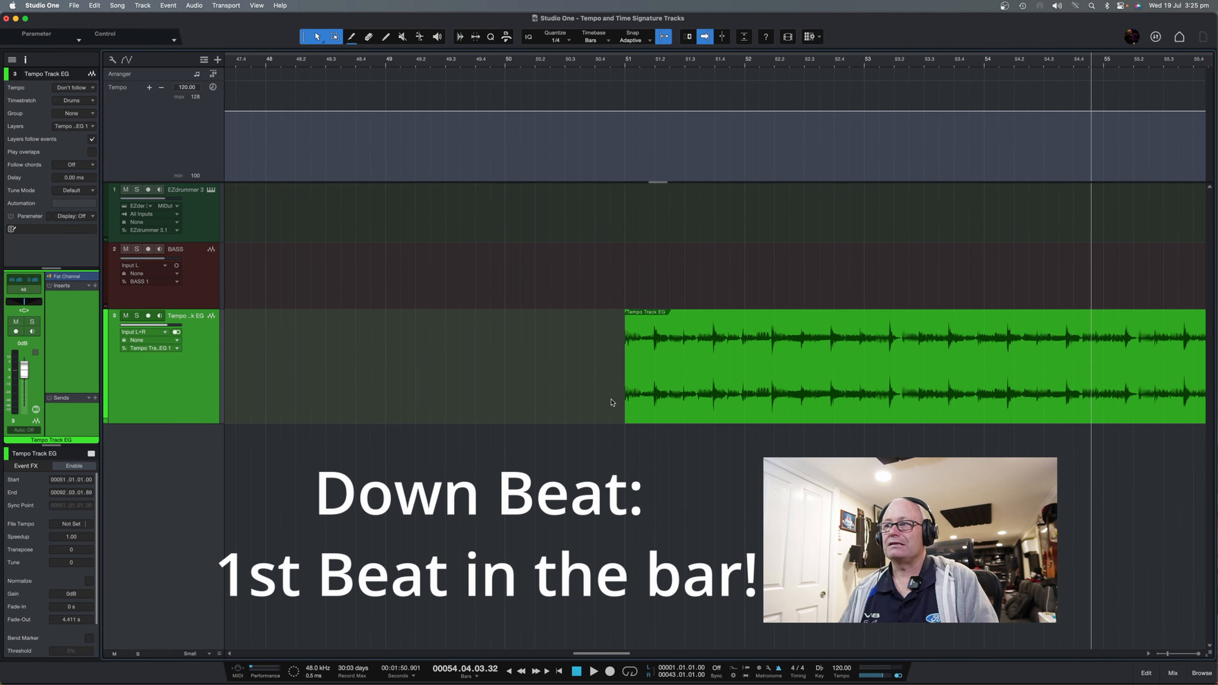
scroll(747, 417, right, 3)
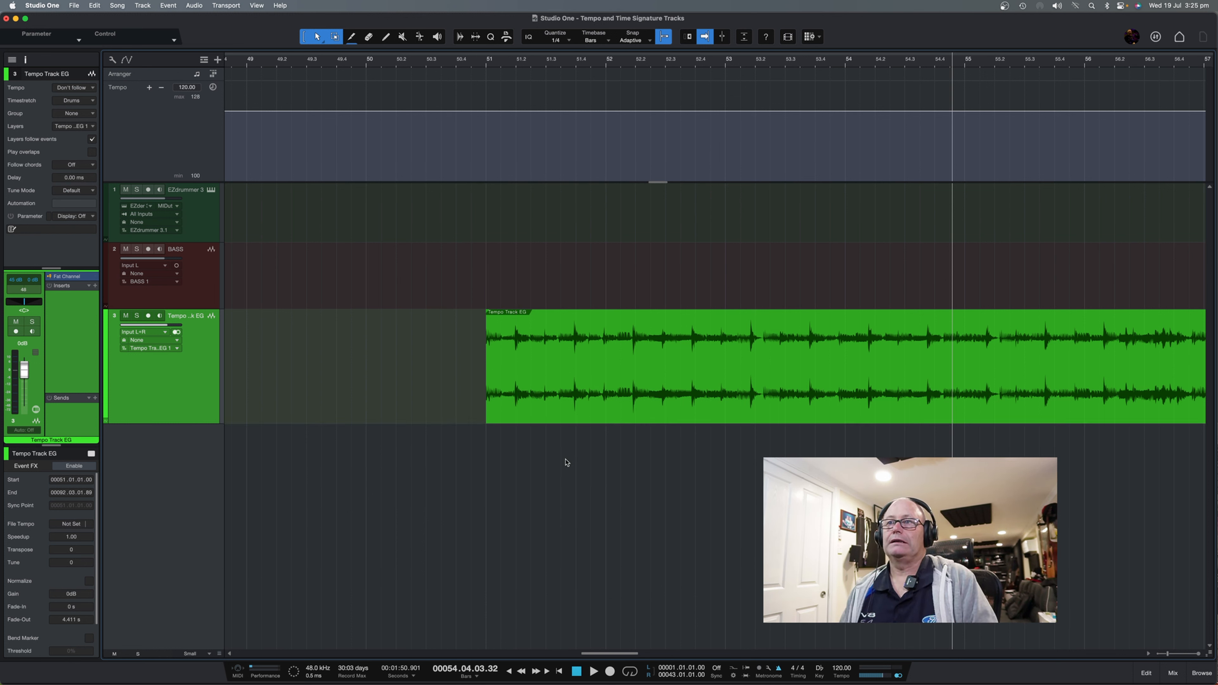
click(487, 66)
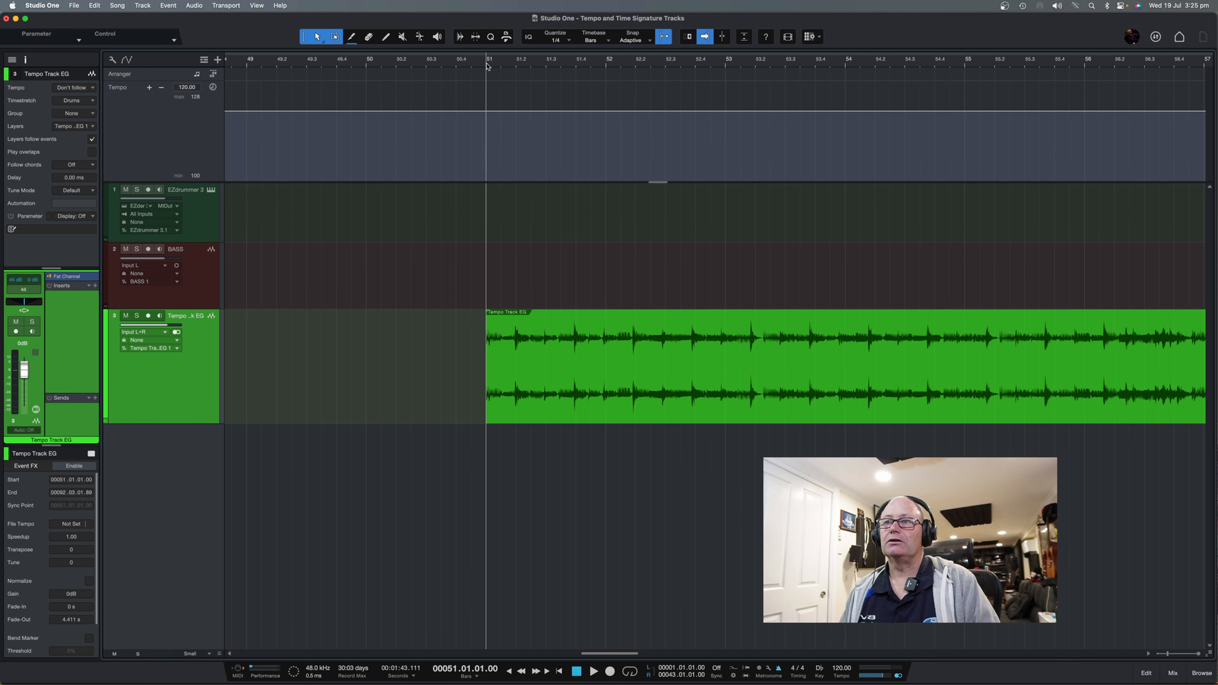
key(e)
key(space)
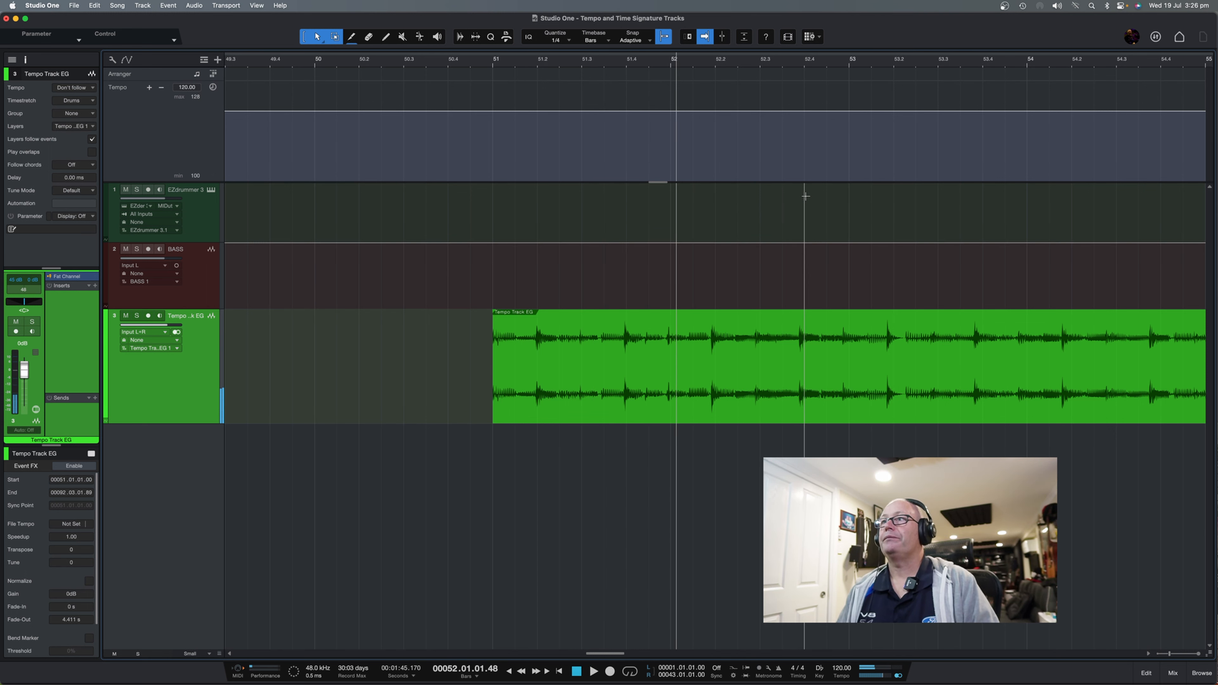
scroll(672, 66, up, 6)
scroll(672, 69, up, 1)
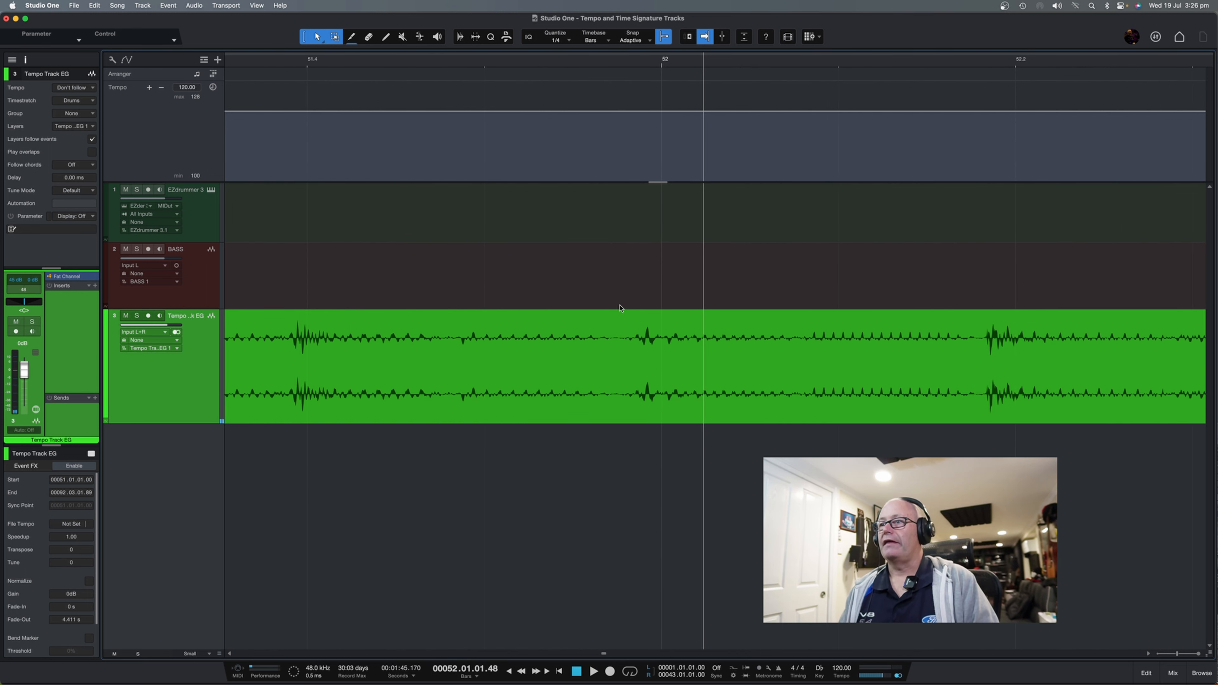
click(635, 331)
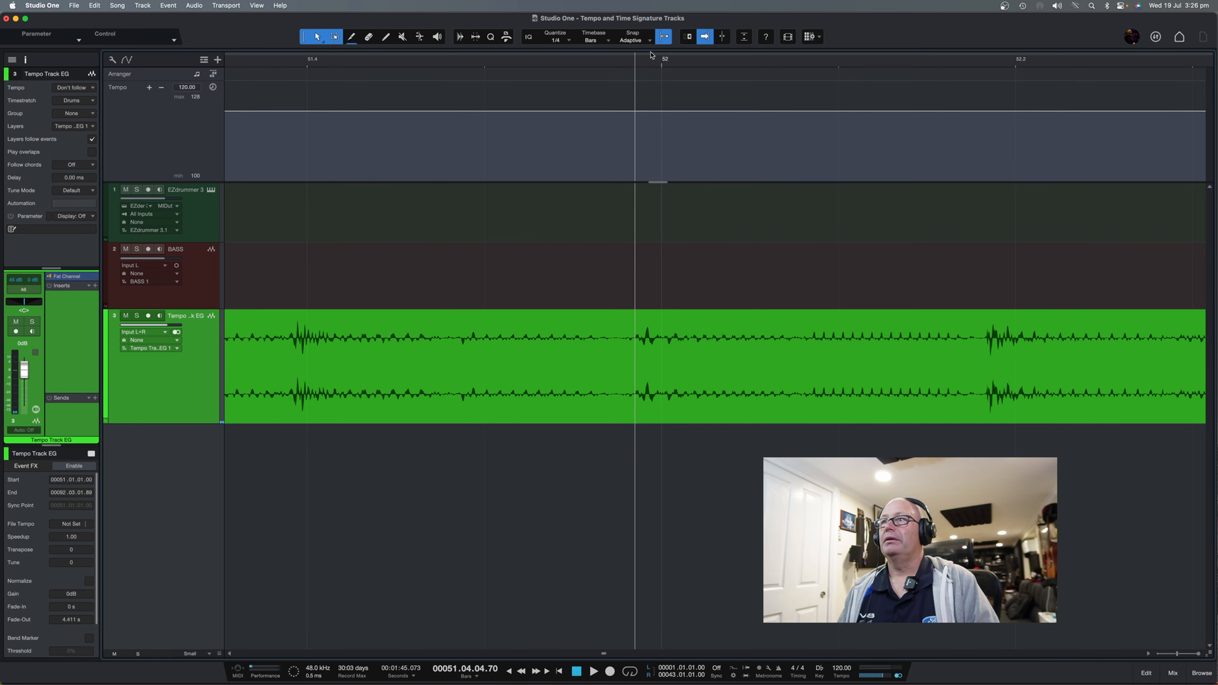
Add a tempo point at bar 51 where the Tempo Track EG audio starts, and play from there until just before bar 57.
scroll(647, 326, down, 7)
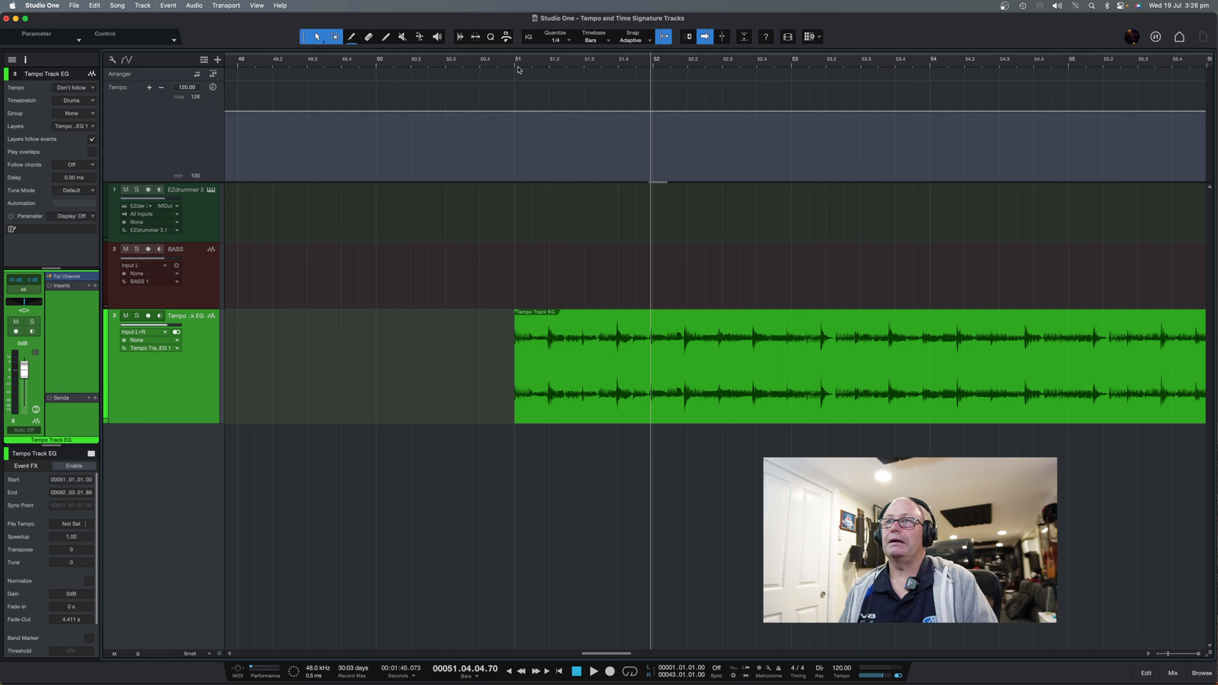
click(516, 112)
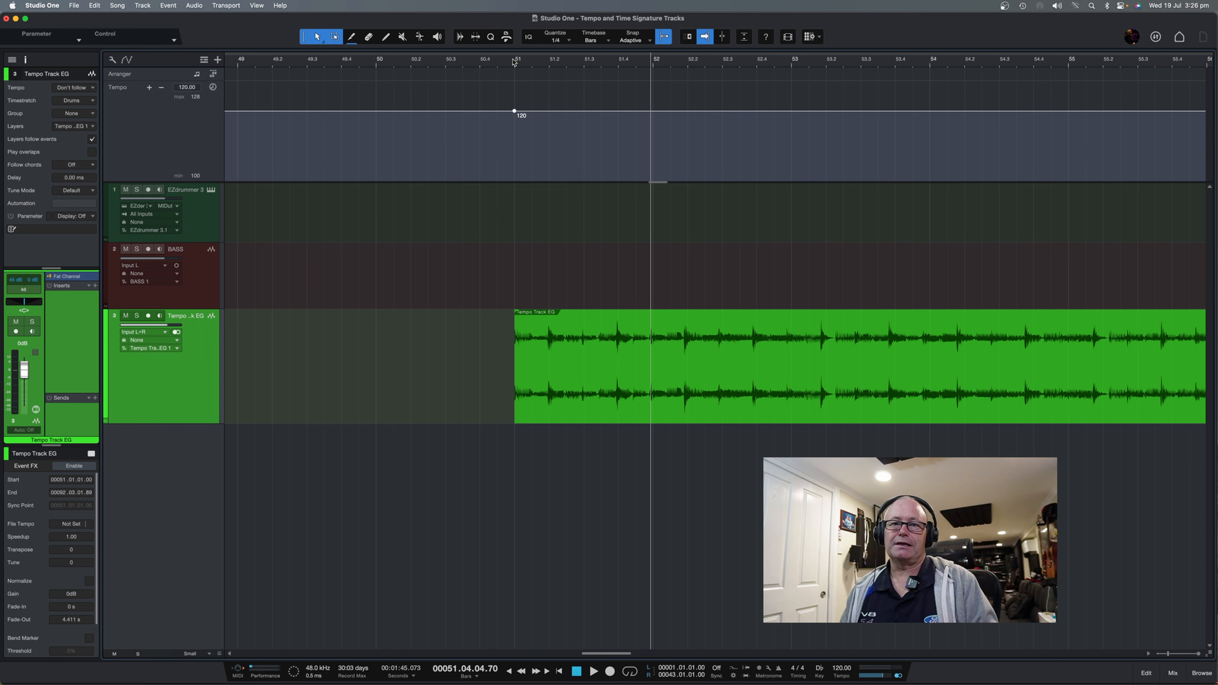
scroll(513, 60, down, 5)
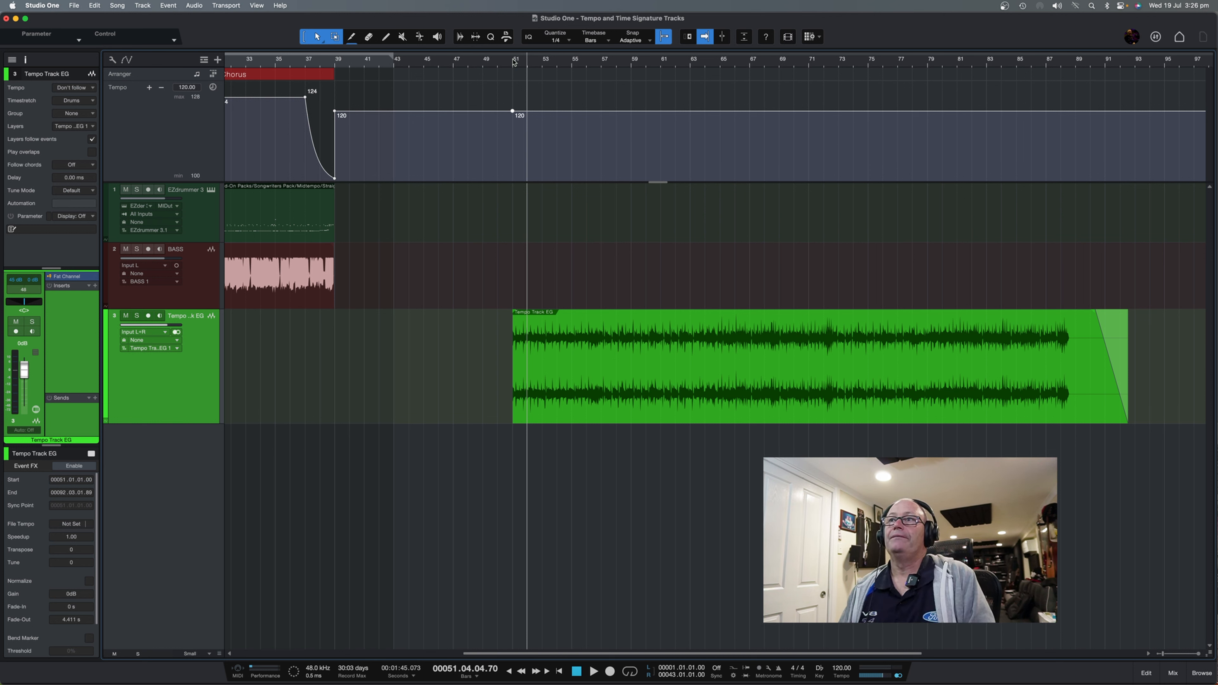
click(514, 62)
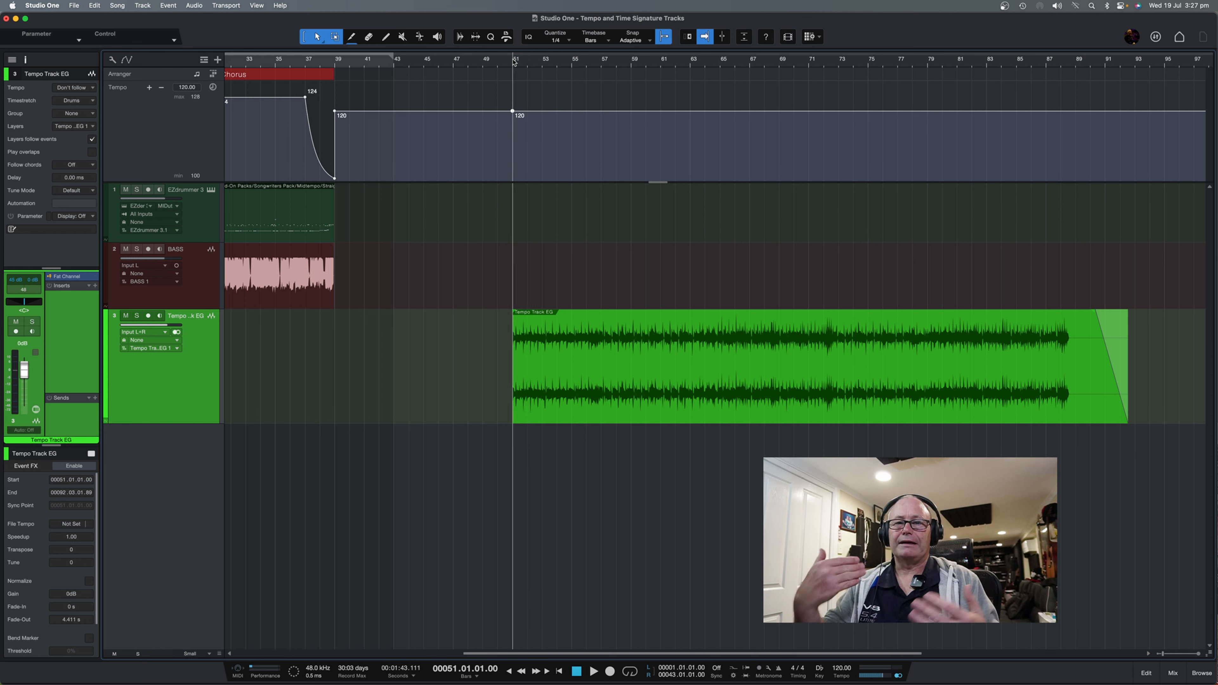
key(space)
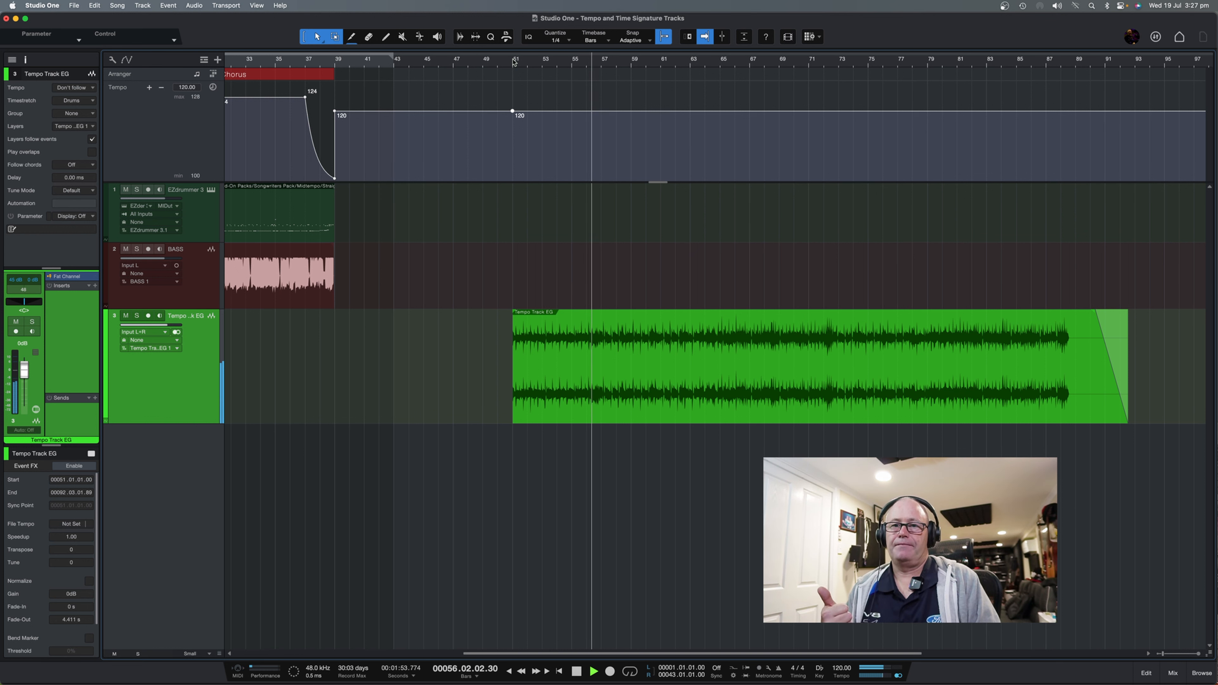
key(space)
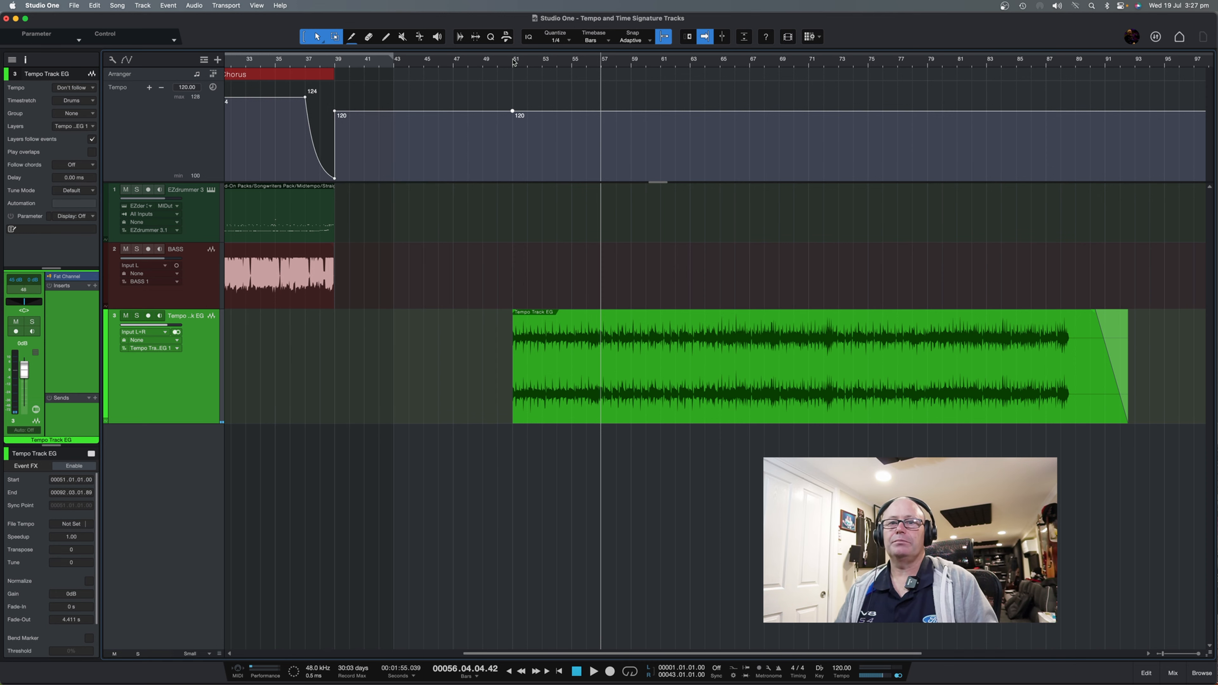
Replay the audio before bar 57 and mark its downbeat by placing the playback cursor at the start of that transient.
scroll(602, 62, up, 15)
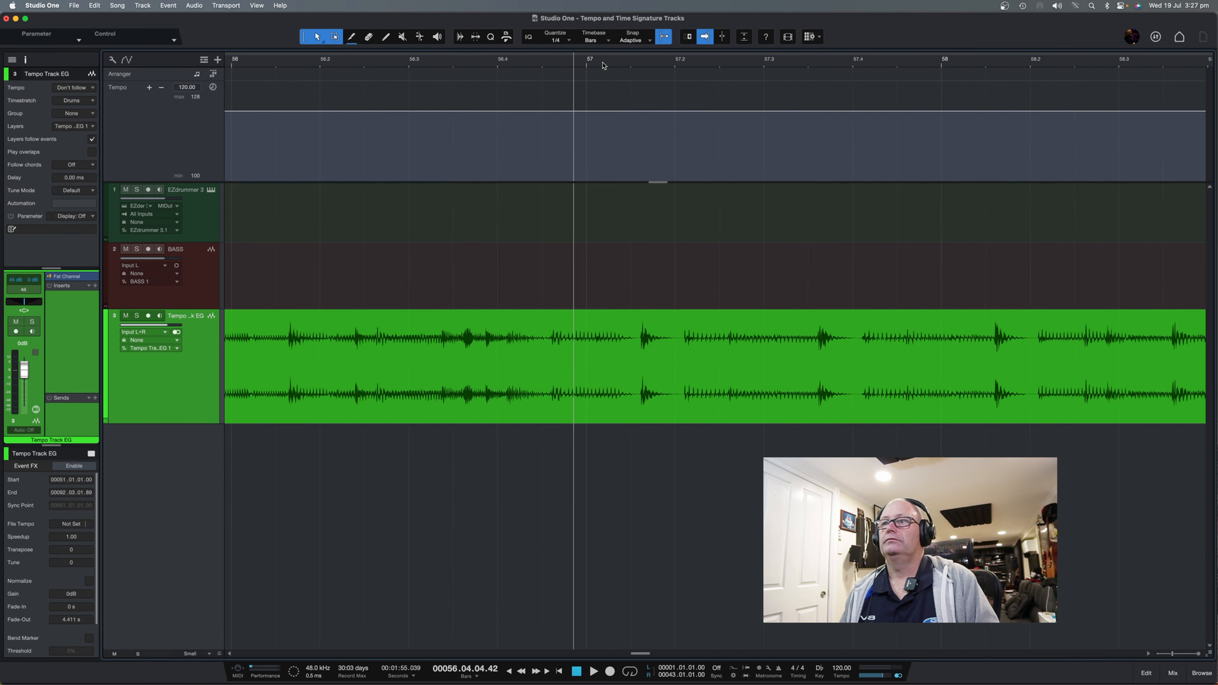
click(332, 59)
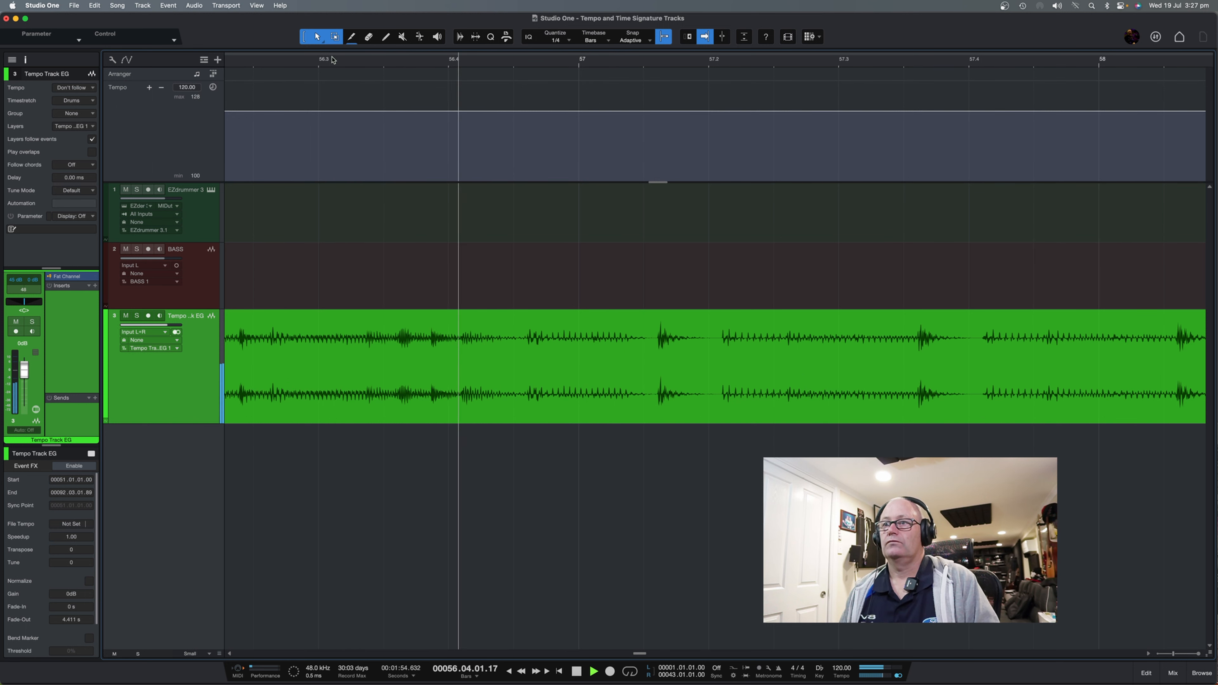
scroll(546, 131, up, 5)
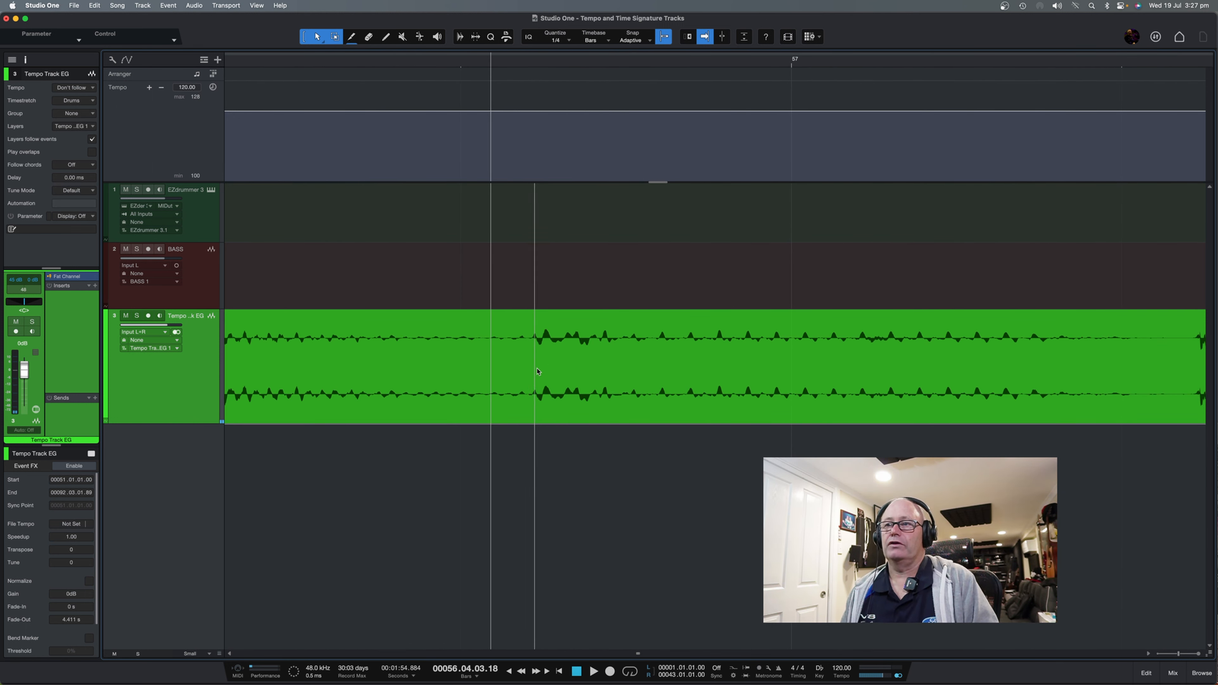
click(532, 66)
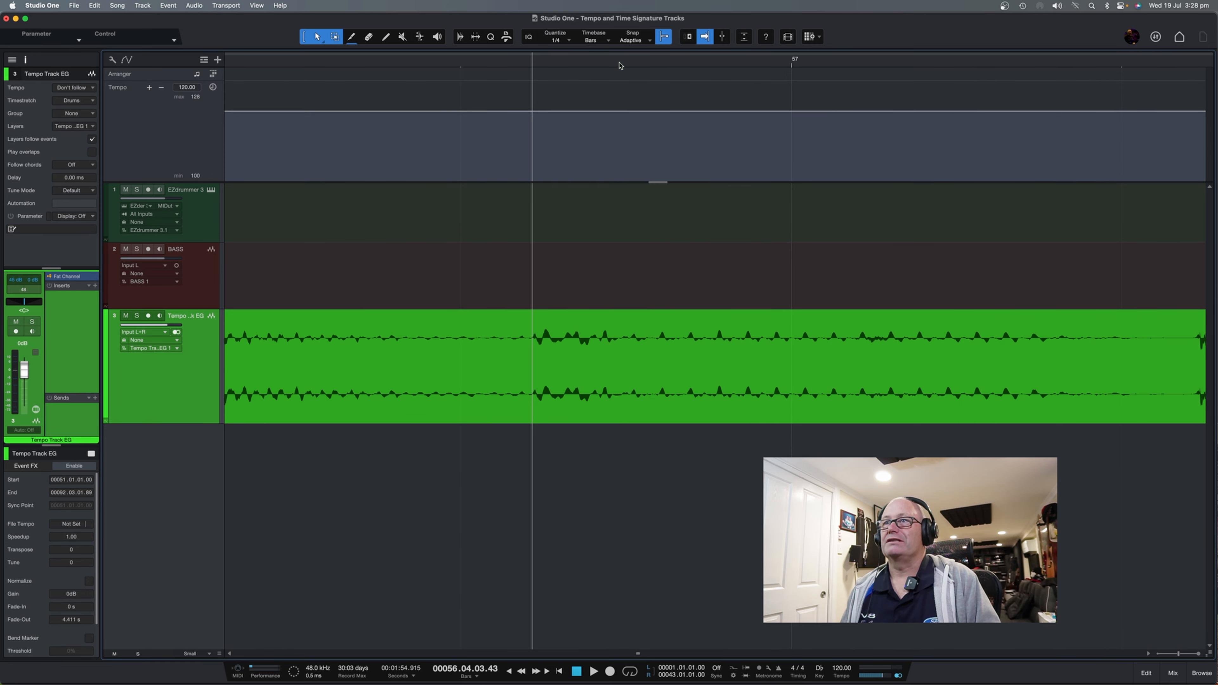
Pull the bar 57 tempo grid line back to the marked downbeat, giving bars 51 to 57 a tempo of 121.9881 BPM.
scroll(619, 65, down, 12)
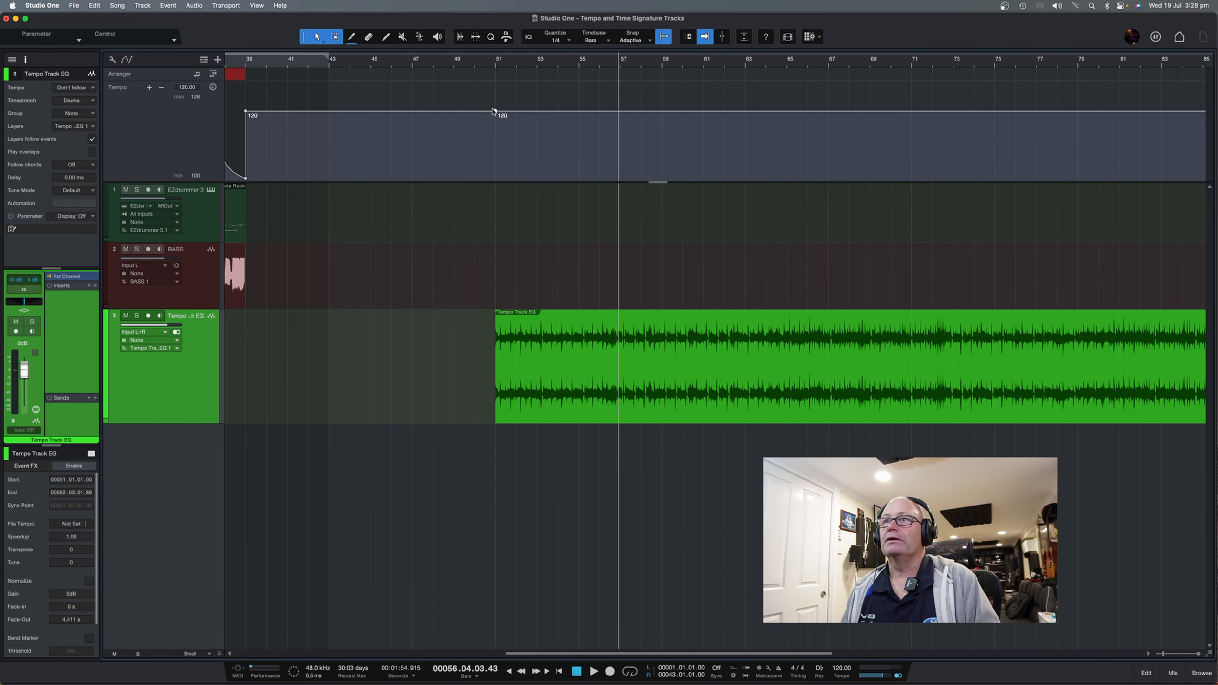
scroll(616, 60, up, 12)
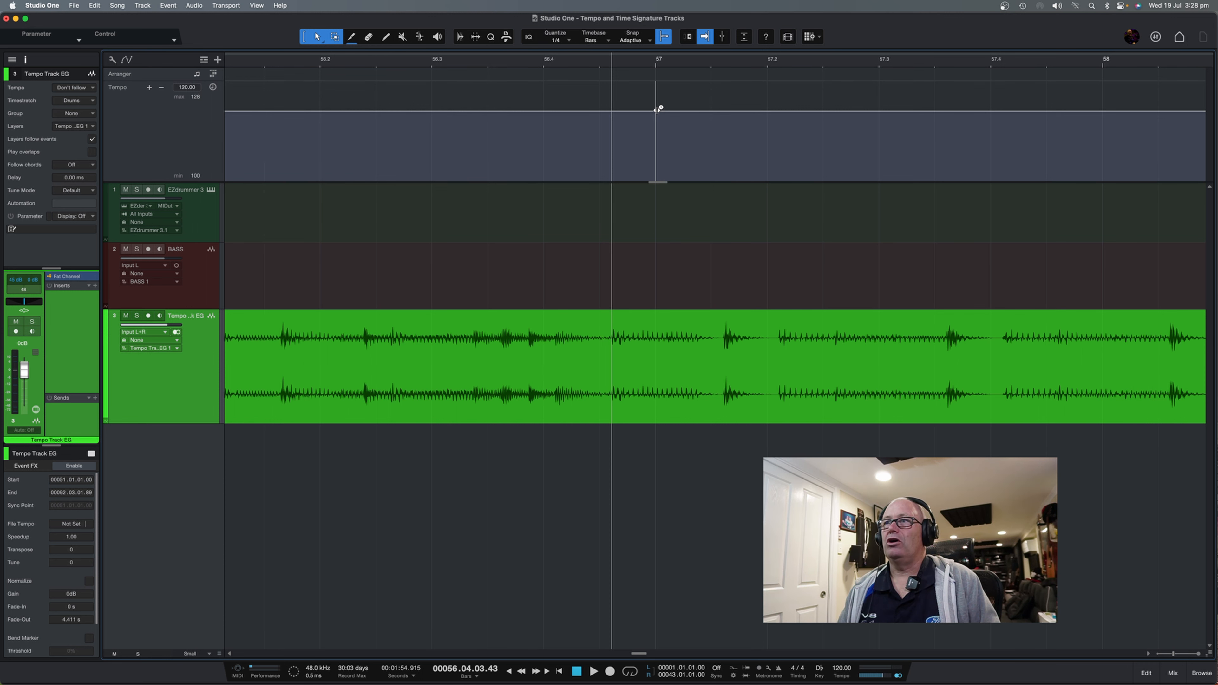
drag(657, 109, 623, 112)
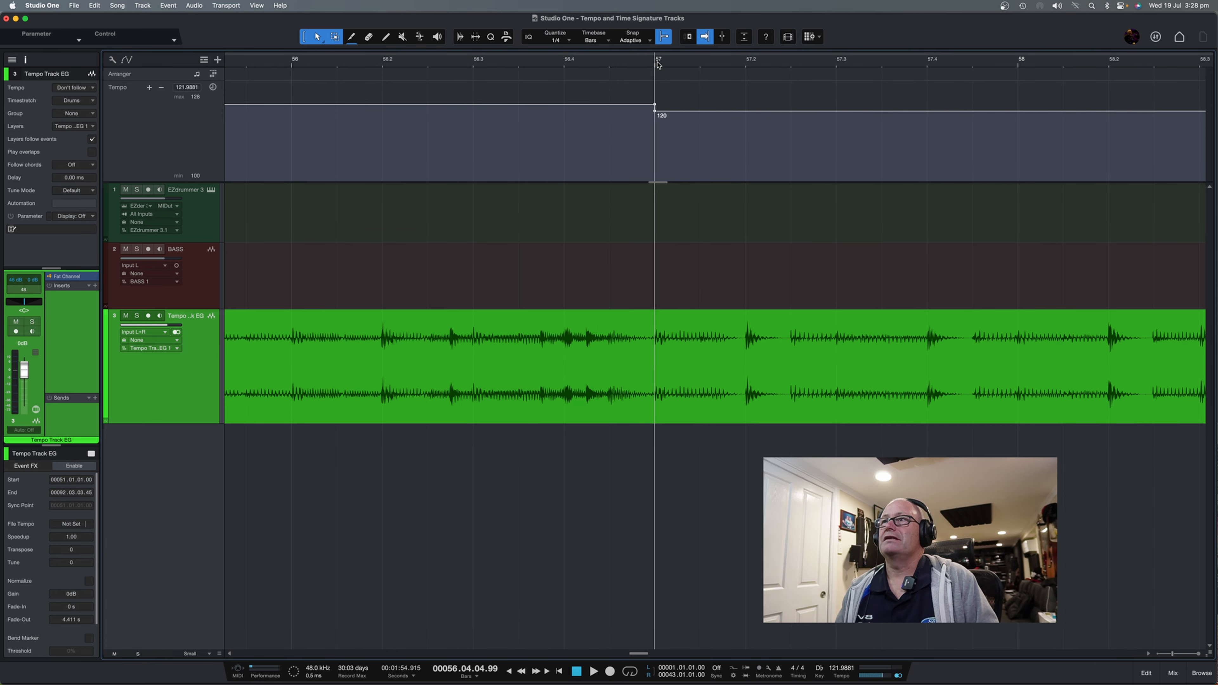
scroll(658, 65, down, 10)
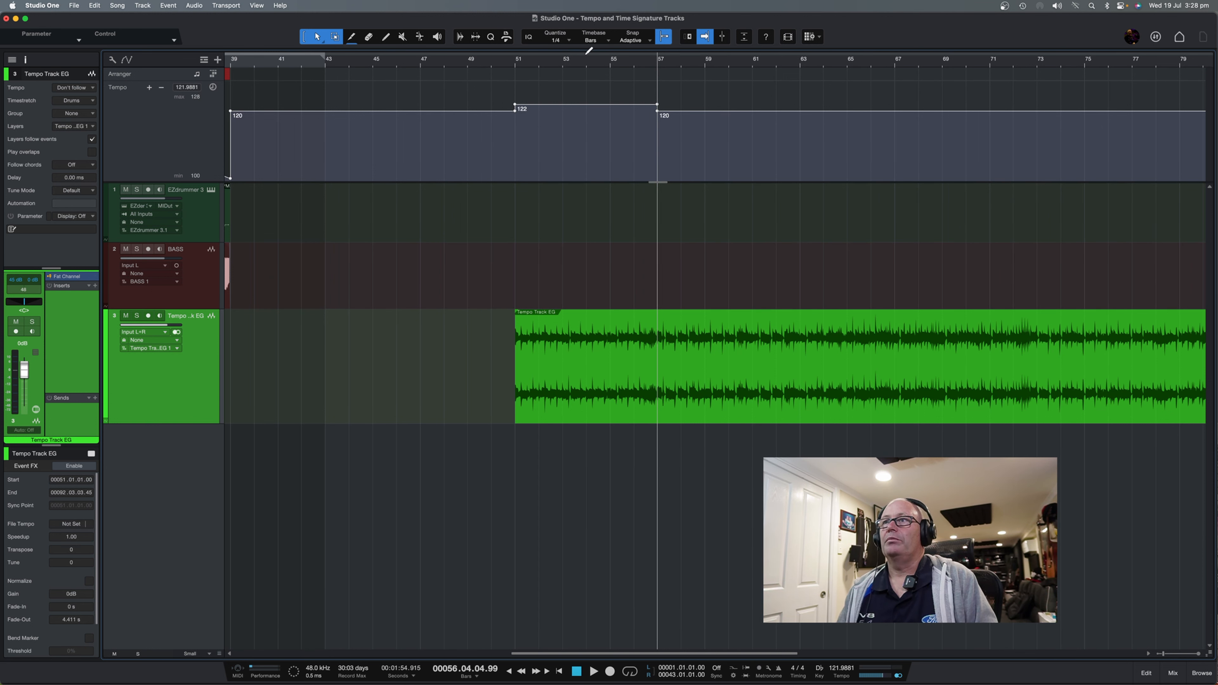
scroll(584, 62, up, 8)
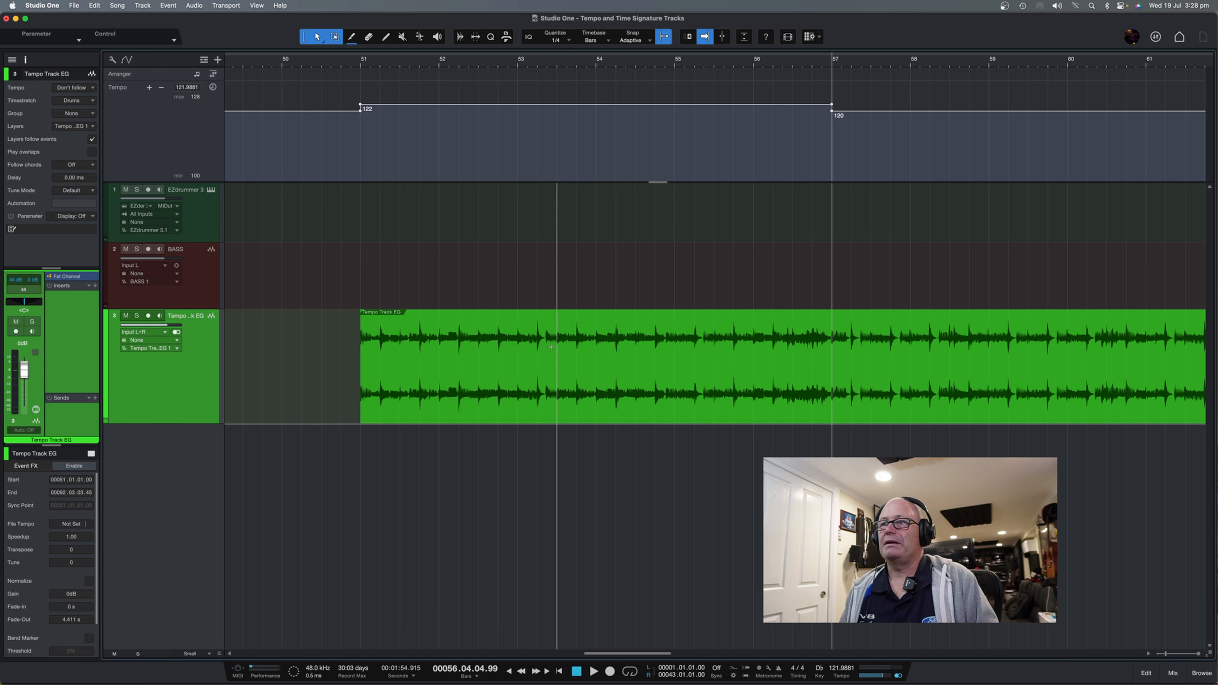
Play Tempo Track EG from just before bar 57 to bar 65, and replay the lead-in to check bar 65's downbeat.
scroll(591, 63, down, 10)
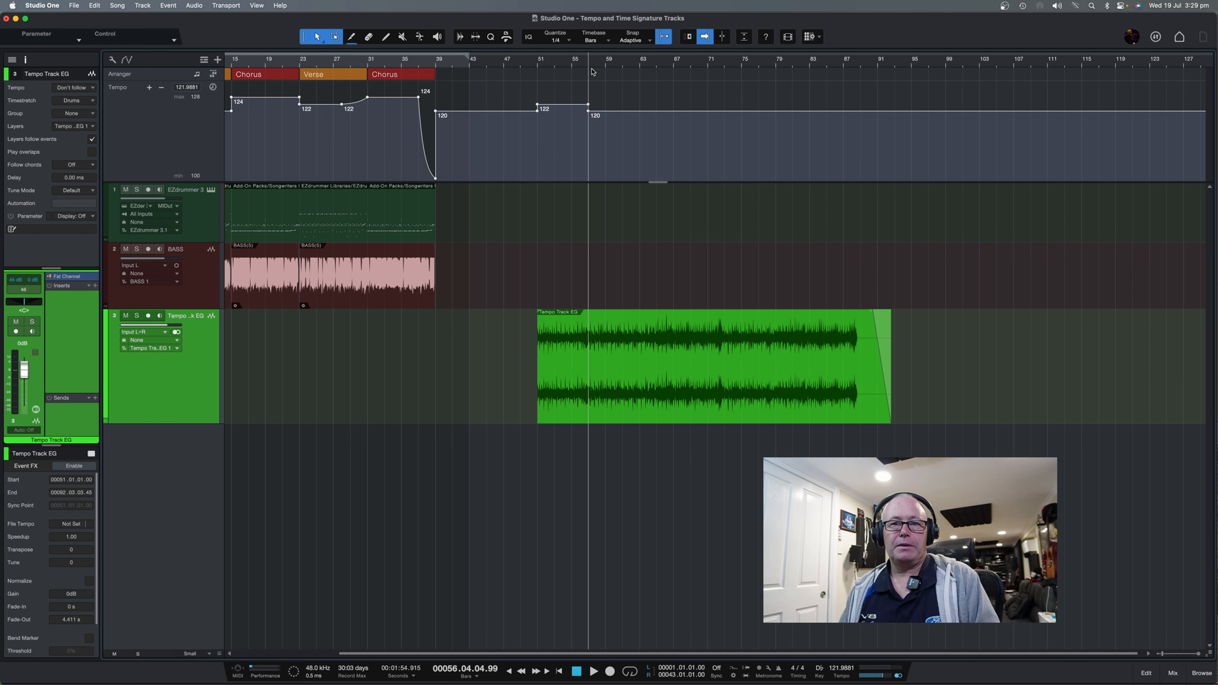
key(space)
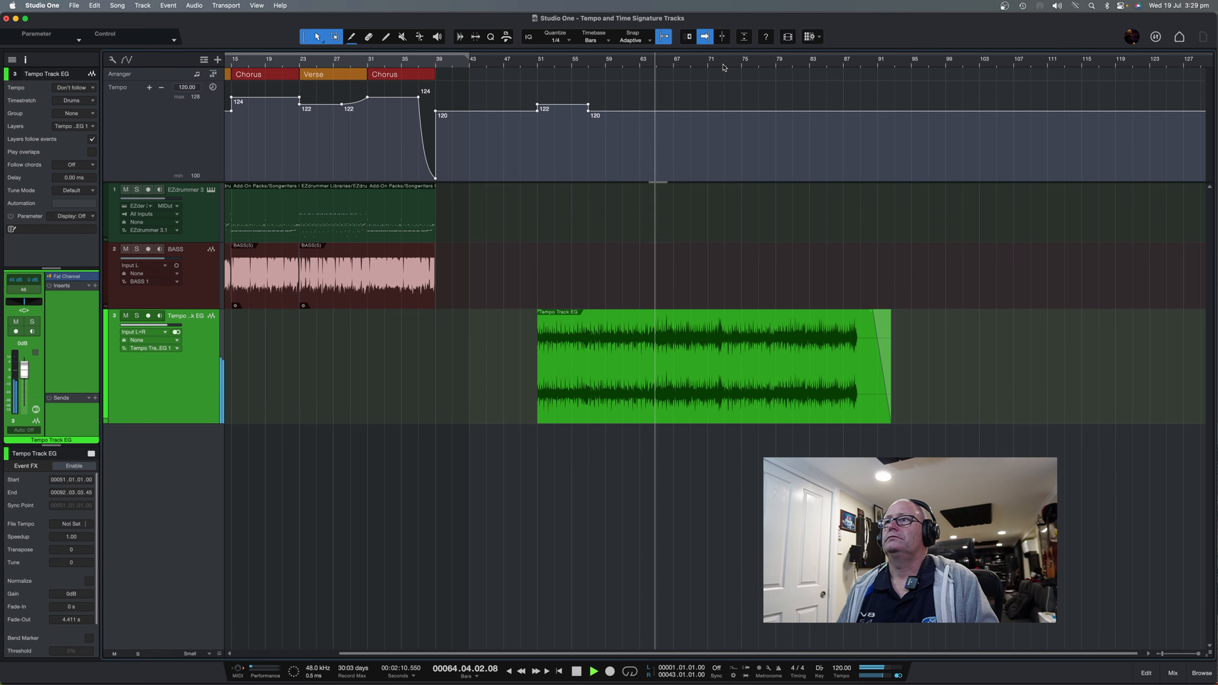
key(space)
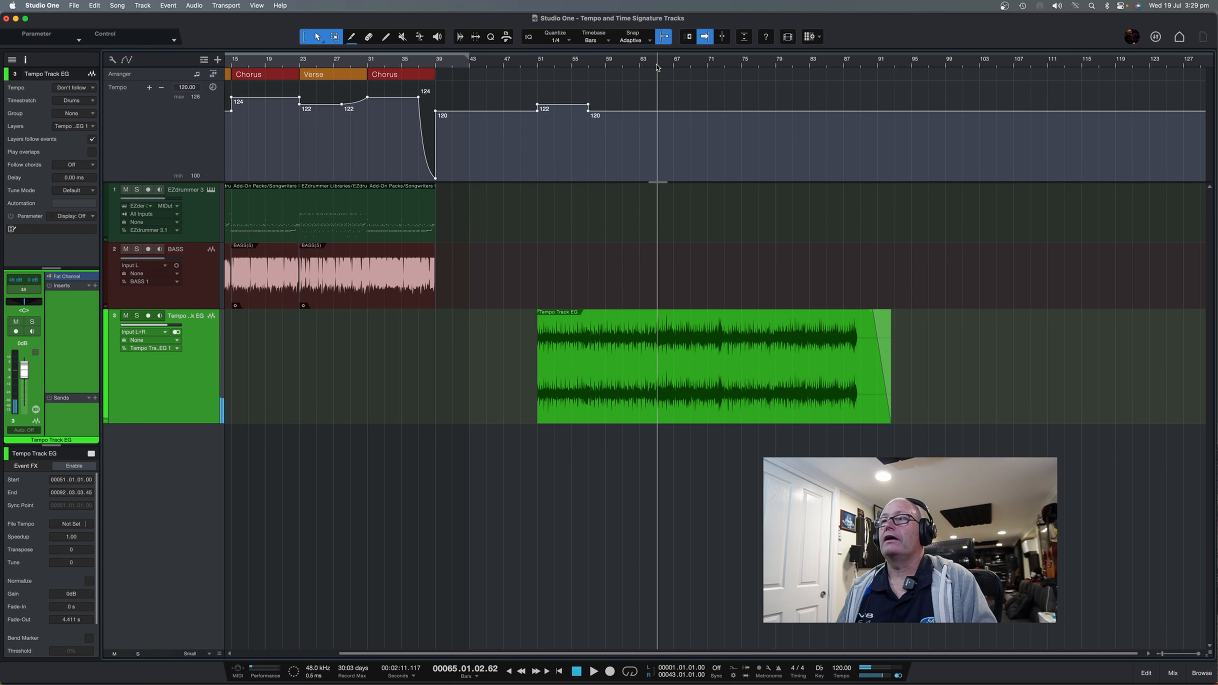
scroll(657, 66, up, 10)
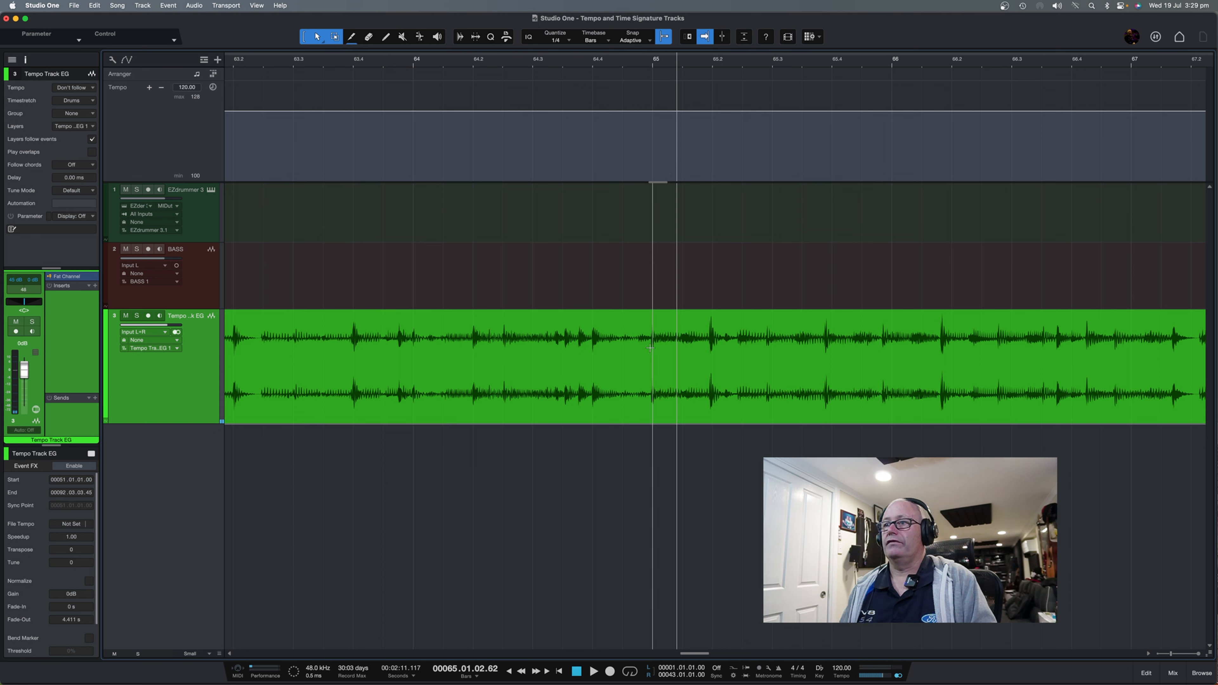
click(507, 62)
key(space)
key(space)
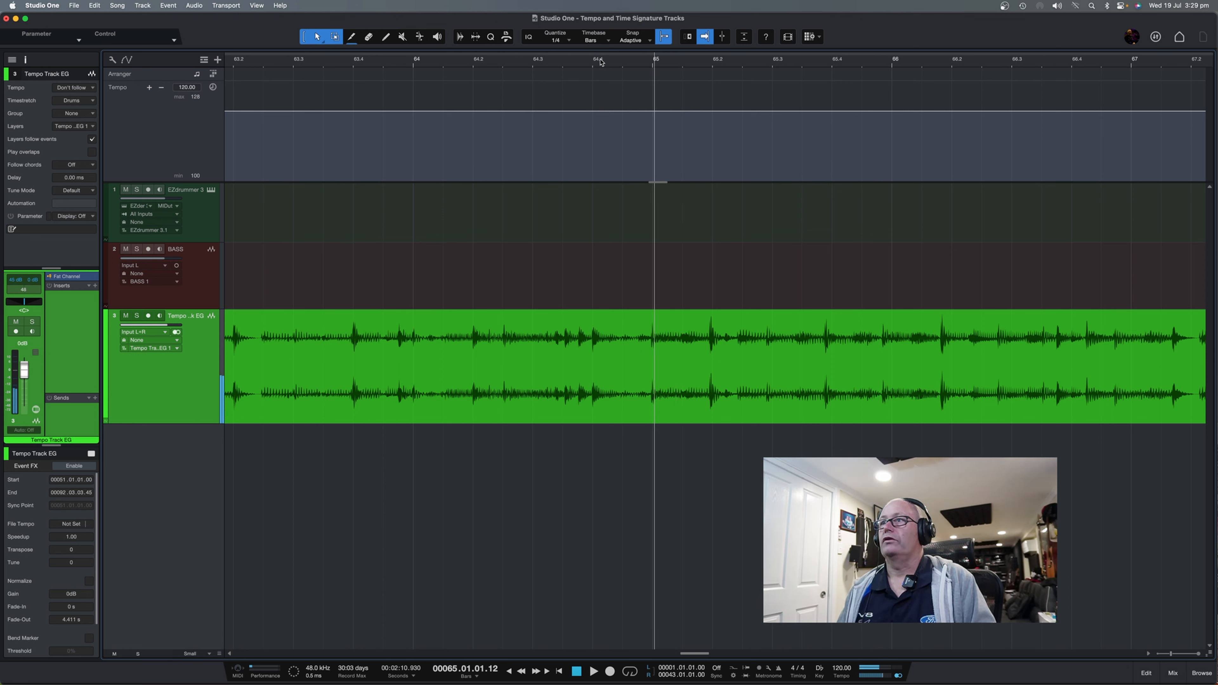
Pull the bar 65 tempo grid line slightly back to the downbeat transient, giving bars 57 to 65 a tempo of 120.1 BPM.
scroll(646, 342, up, 8)
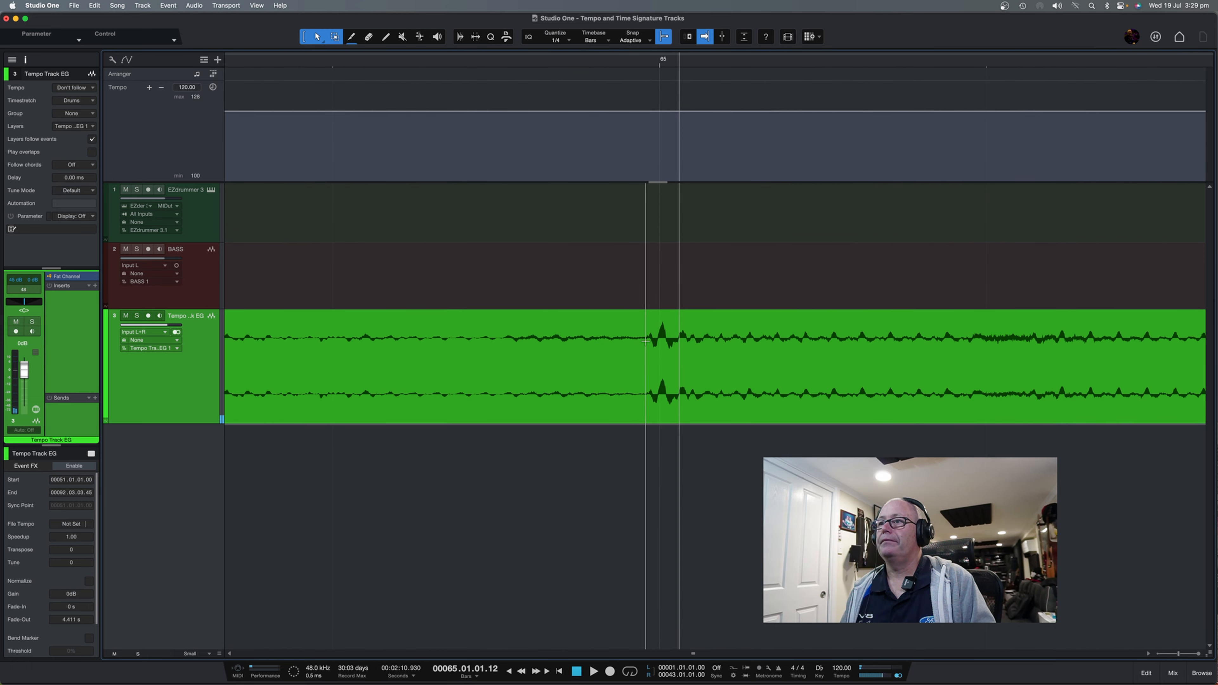
scroll(661, 67, down, 10)
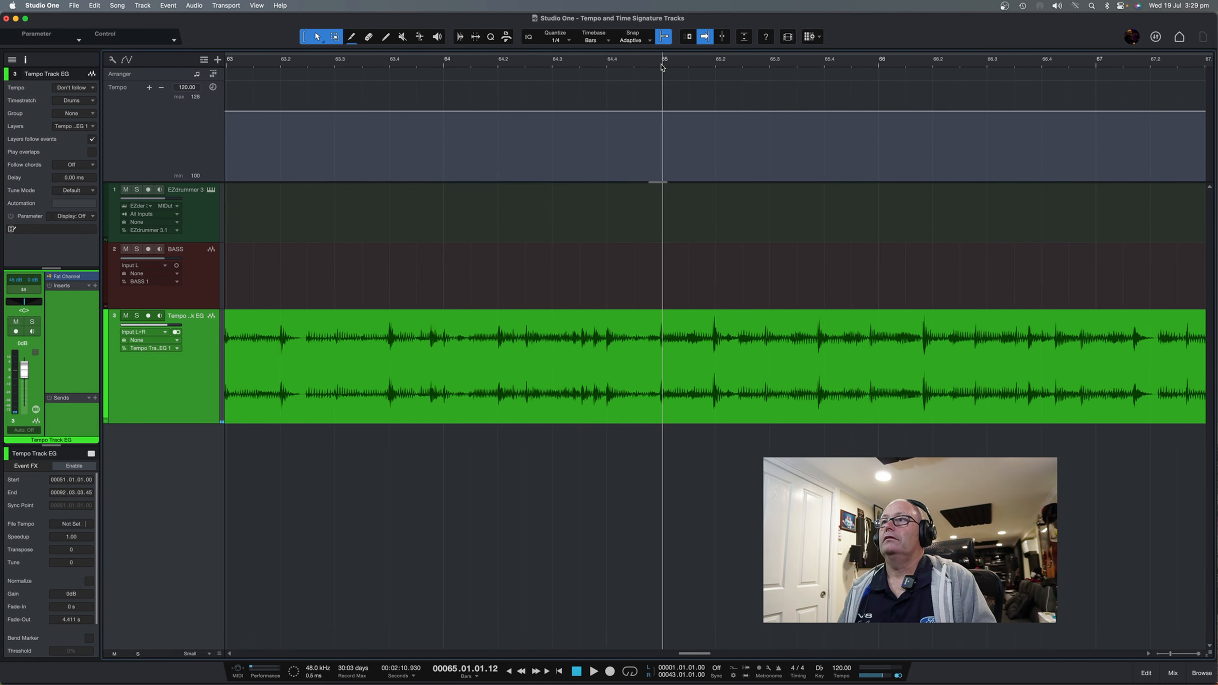
scroll(661, 68, down, 1)
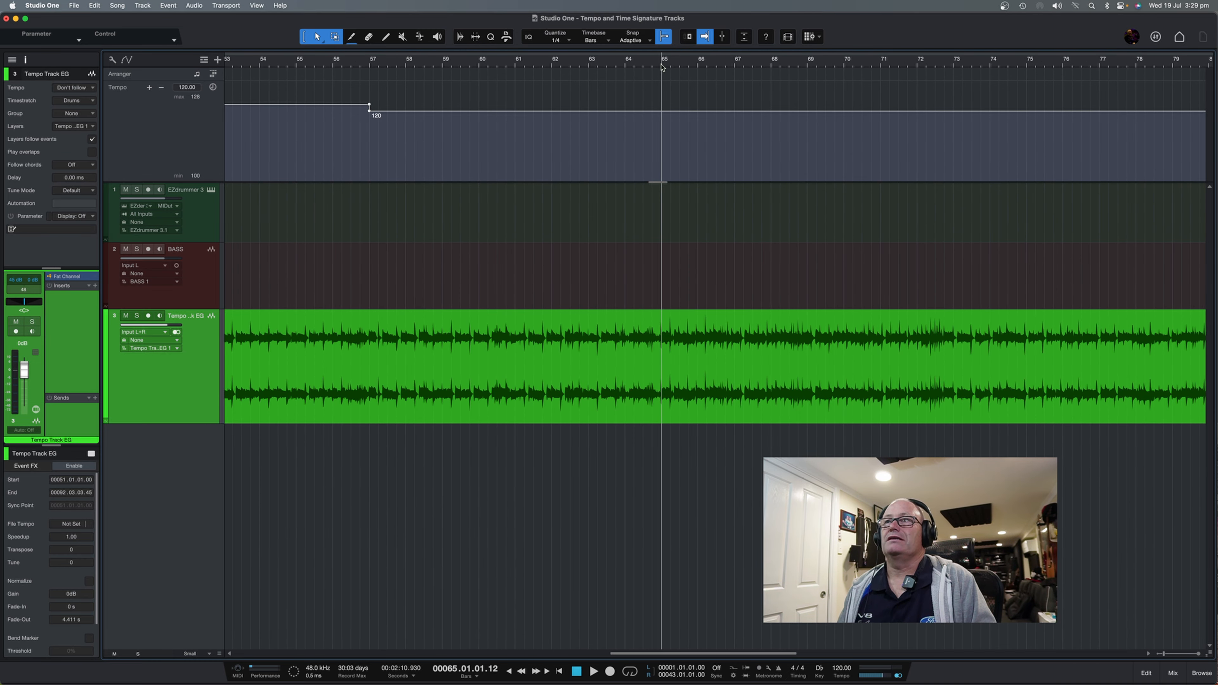
scroll(661, 68, up, 4)
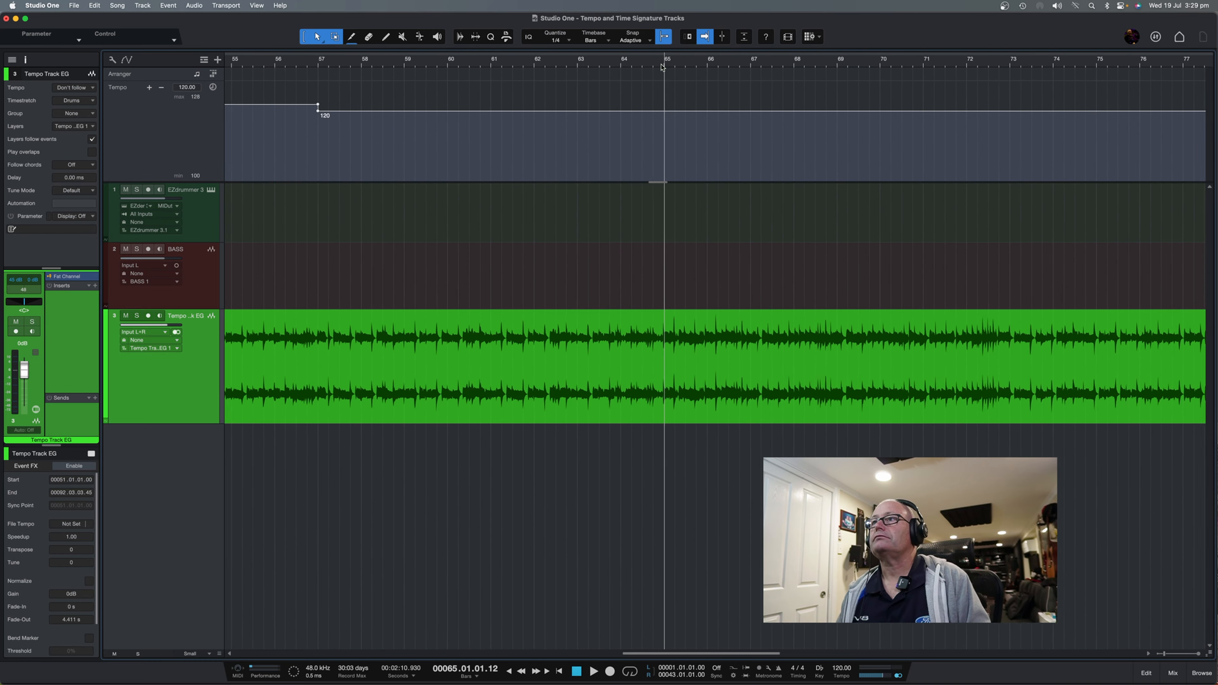
scroll(642, 62, up, 10)
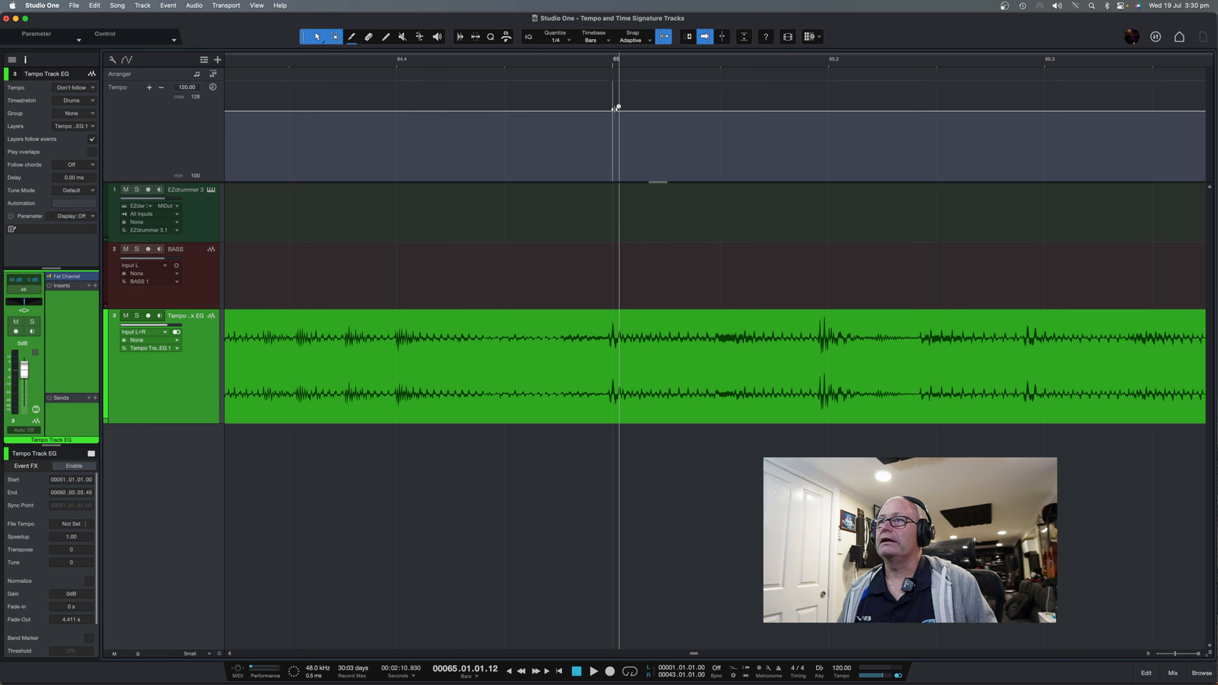
drag(617, 107, 610, 111)
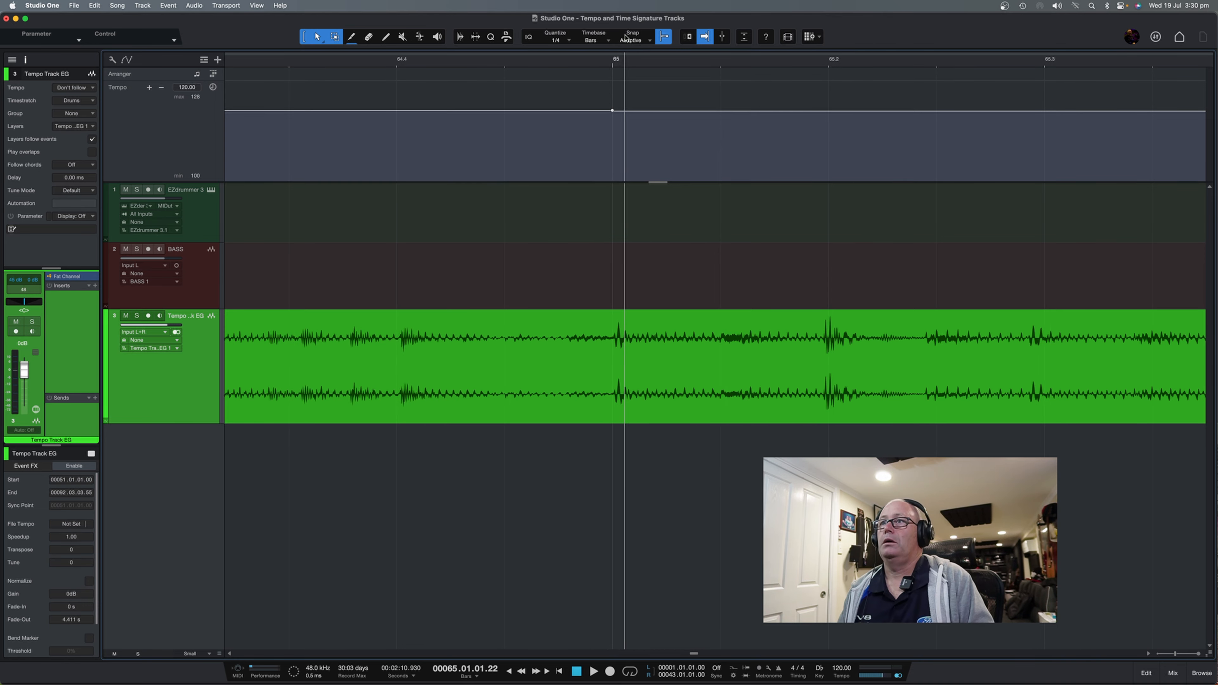
Play the audio from beat 2 of bar 72 up to bar 73 and examine the transients around that downbeat.
scroll(613, 62, down, 5)
scroll(614, 63, down, 3)
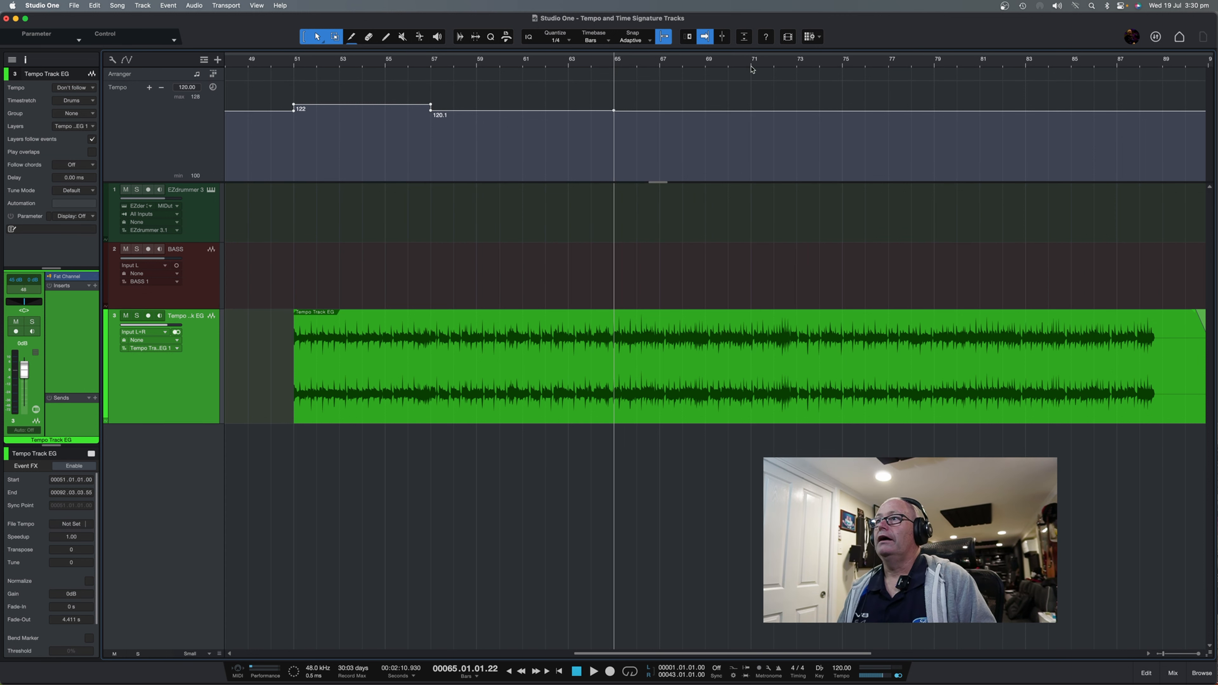
scroll(754, 67, right, 5)
scroll(665, 63, up, 1)
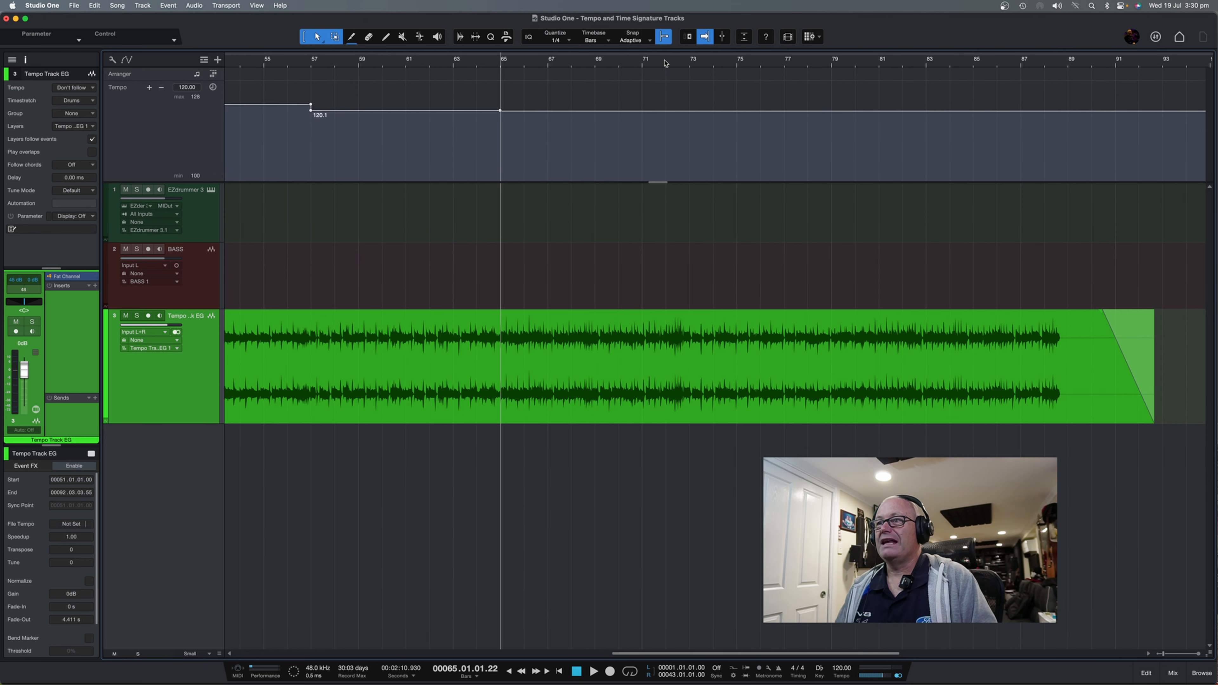
click(671, 63)
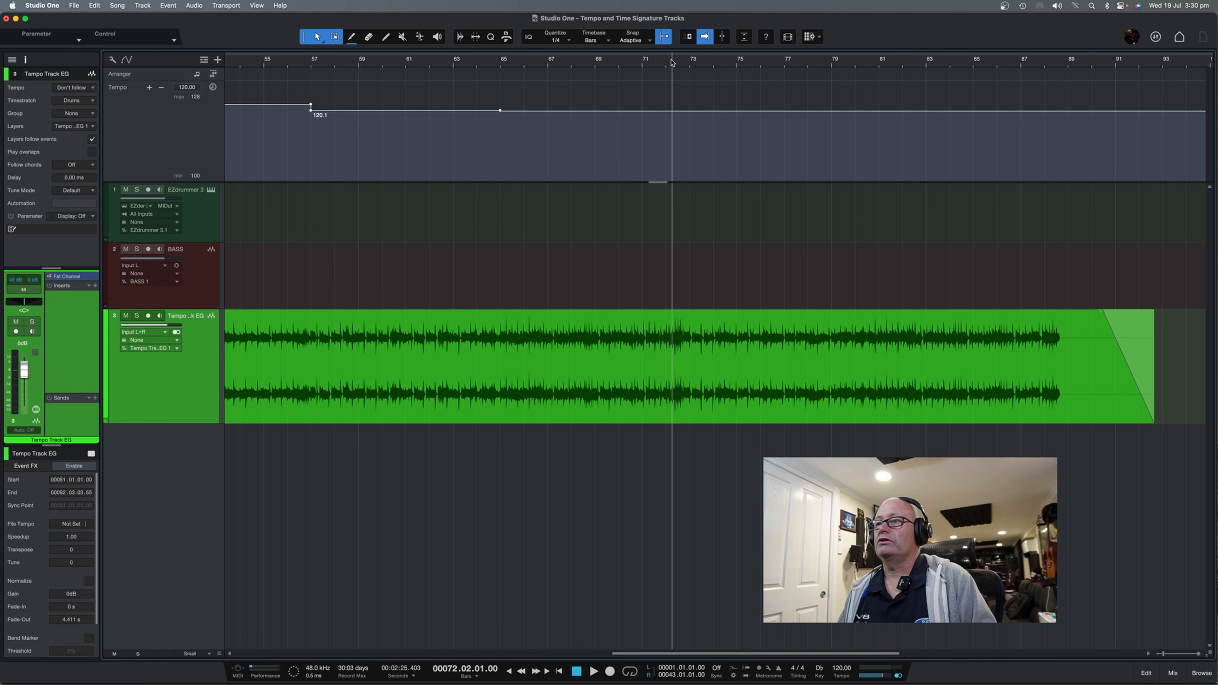
scroll(671, 63, up, 5)
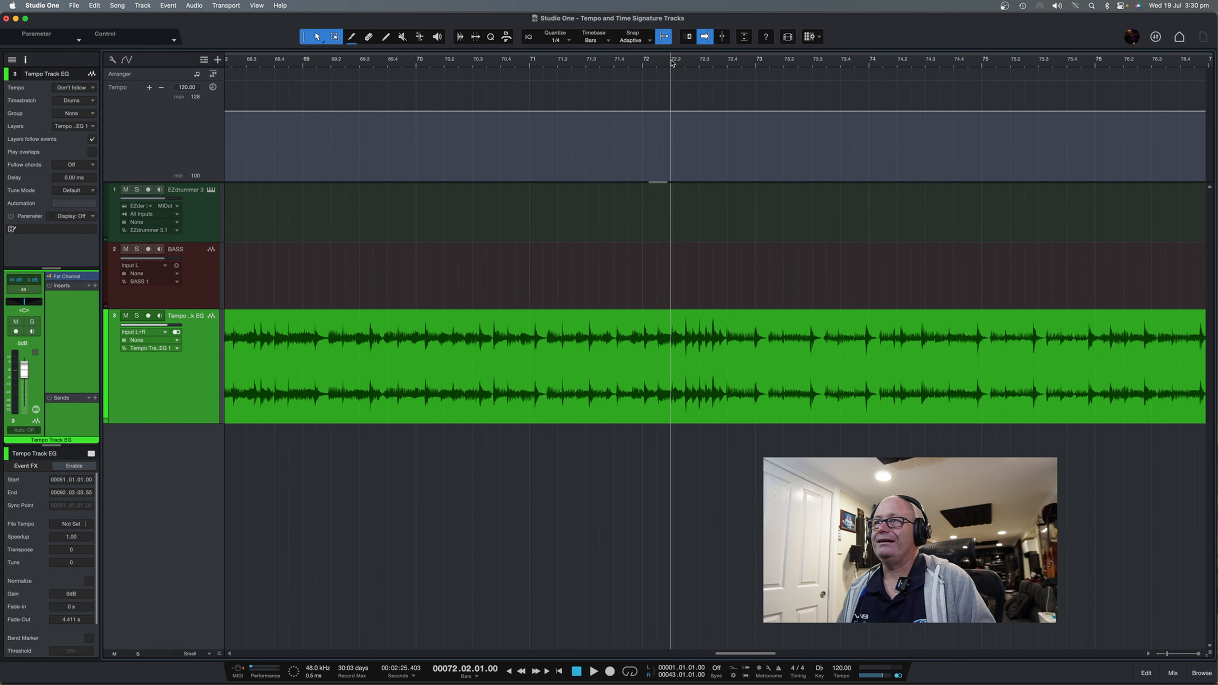
key(space)
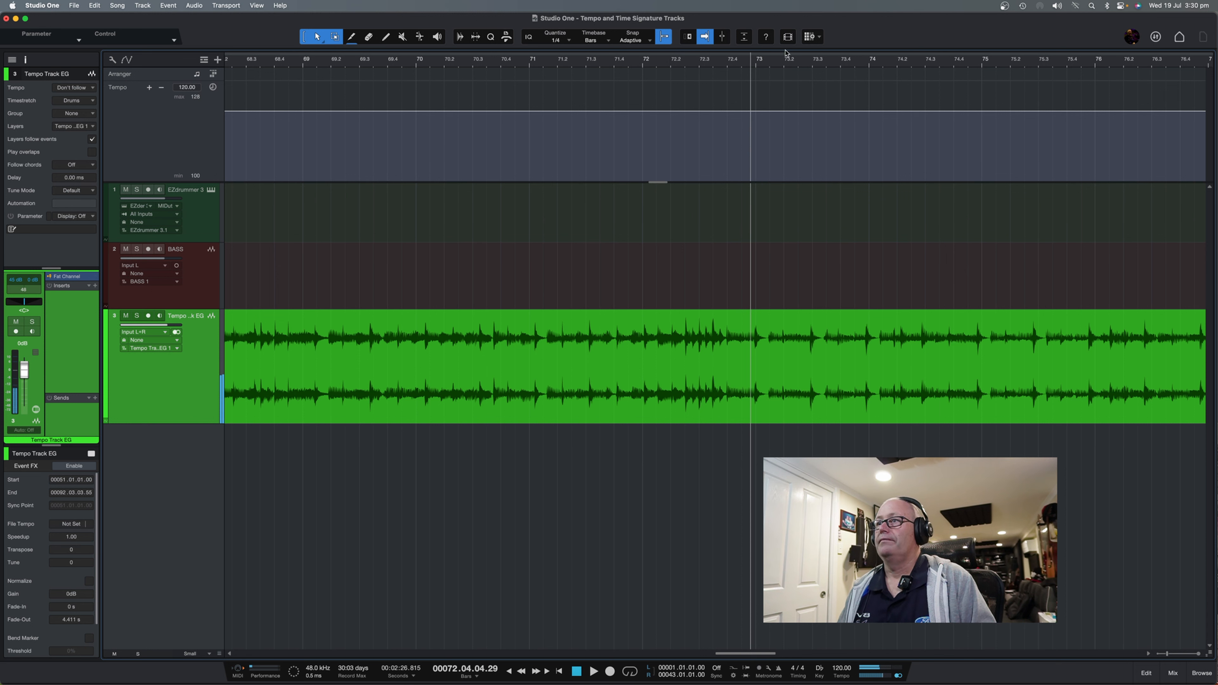
scroll(728, 66, up, 6)
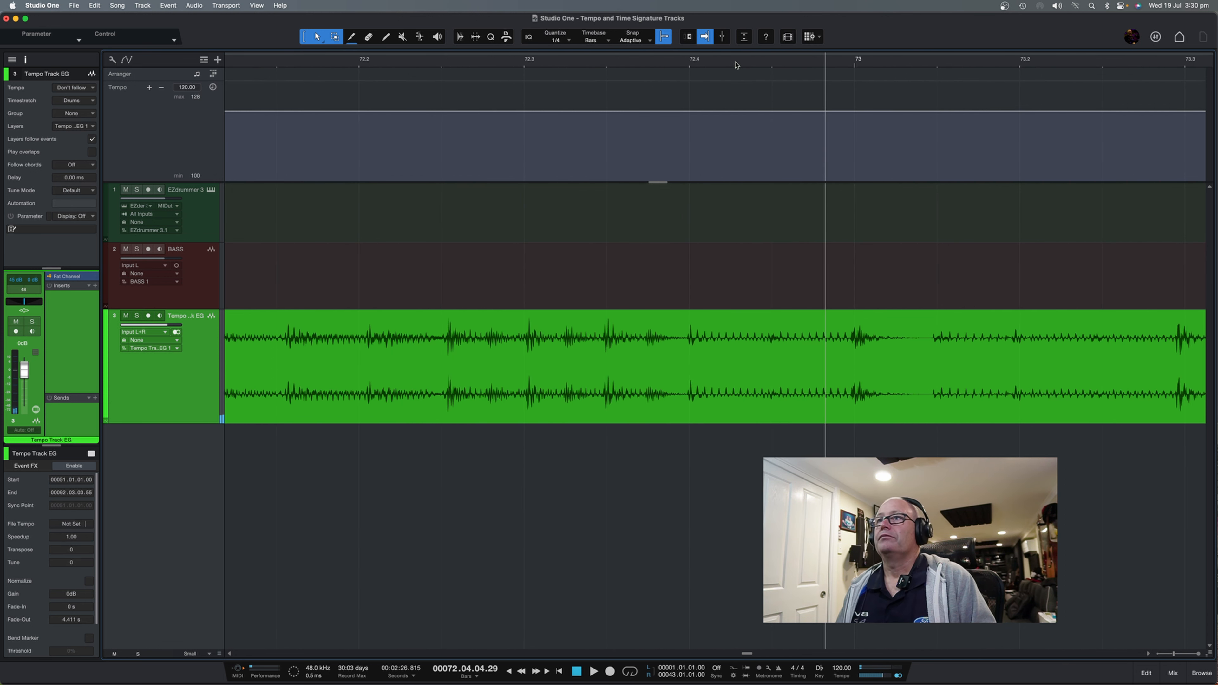
scroll(737, 65, right, 3)
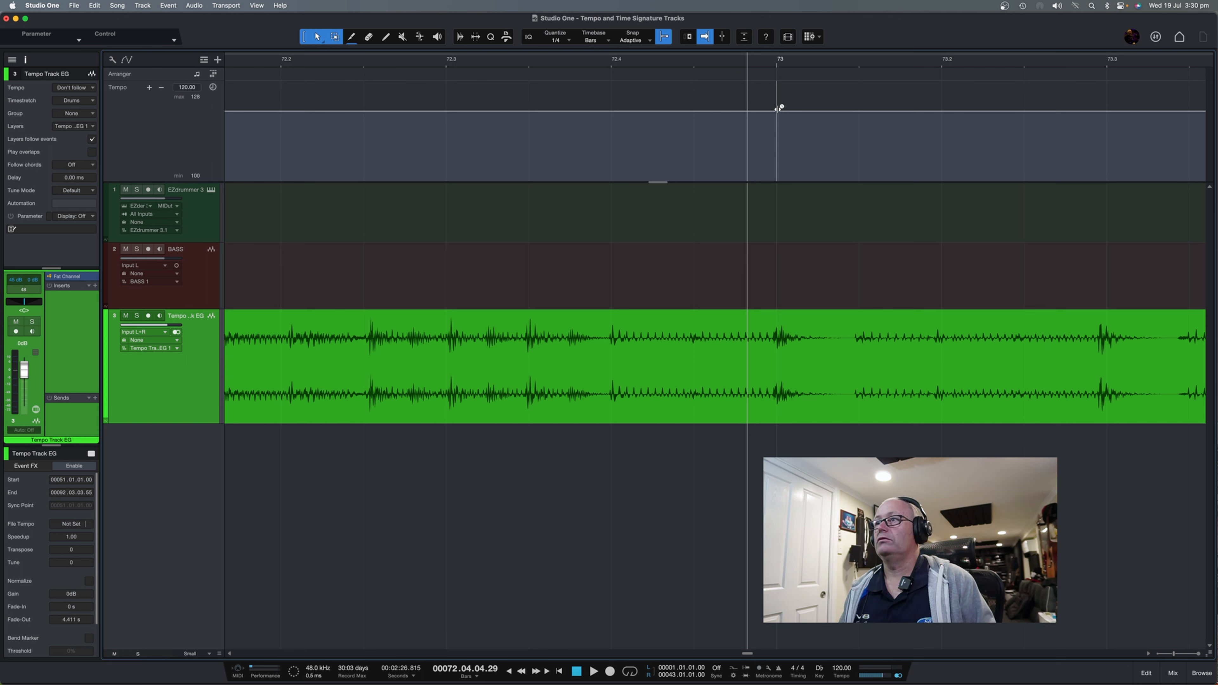
Pull the bar 73 tempo grid line back one beat to the downbeat transient, giving bars 65 to 73 a tempo of 123.9 BPM.
drag(778, 107, 611, 115)
drag(610, 117, 610, 117)
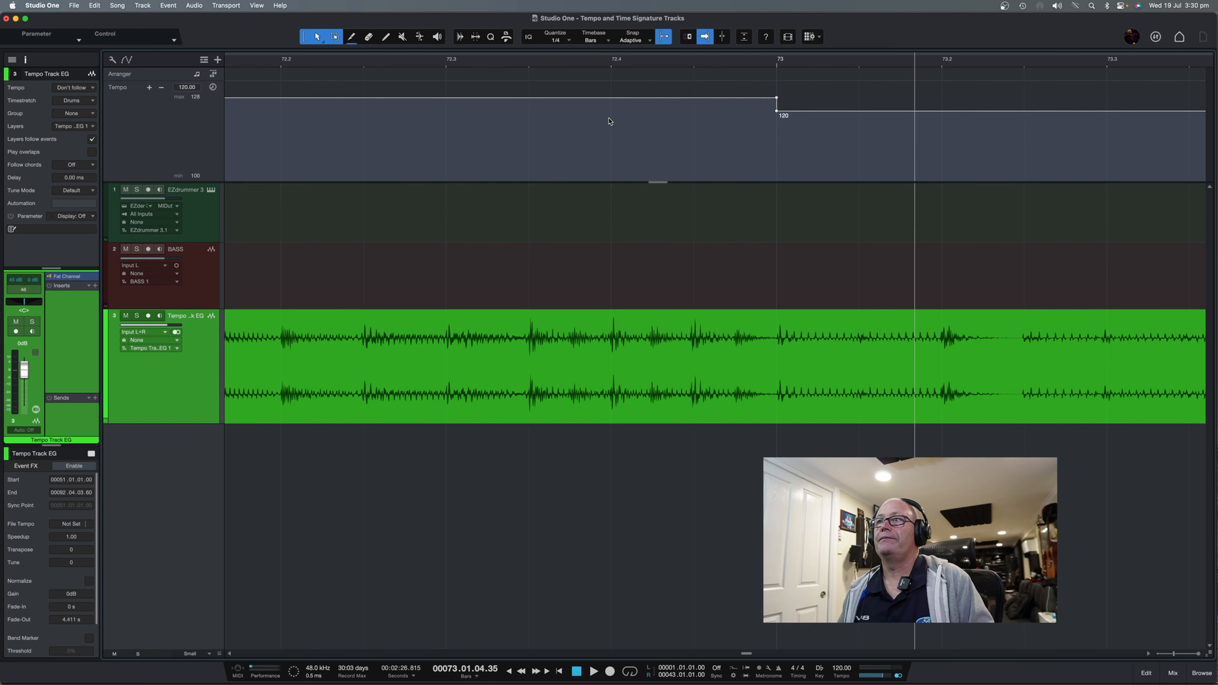
key(shift+z)
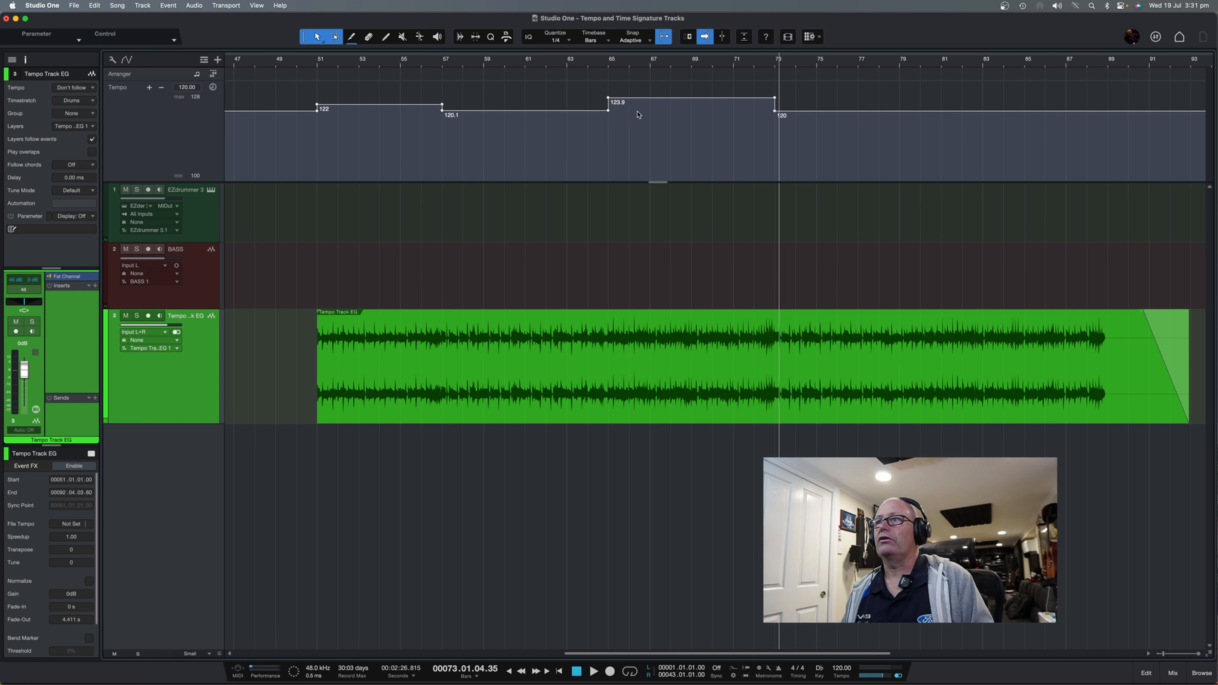
Play the ending of Tempo Track EG from bar 87 and again from bar 83 to find where the timing drifts.
scroll(653, 115, left, 15)
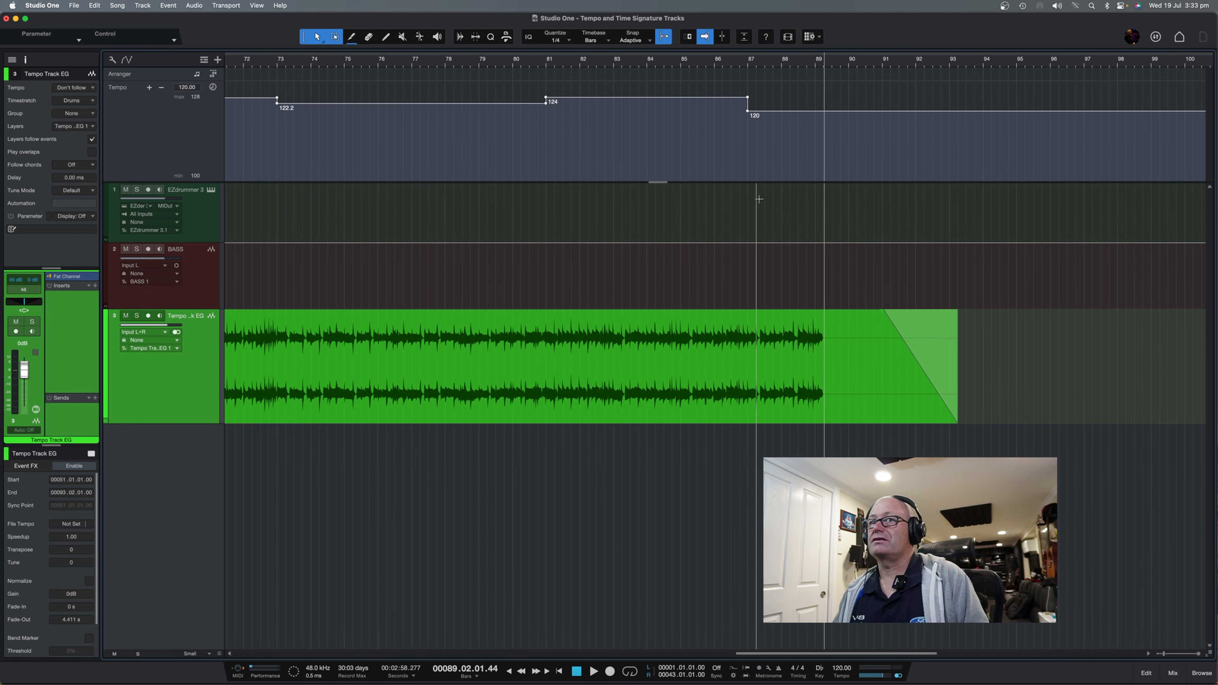
click(749, 68)
key(space)
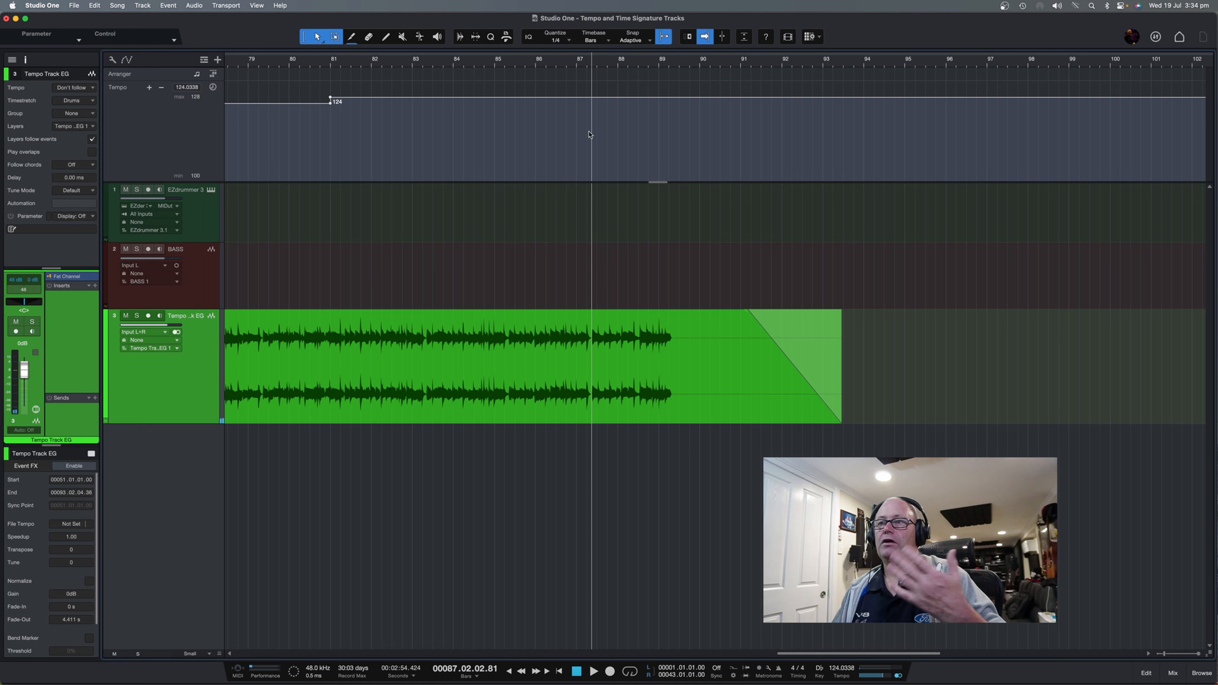
click(490, 67)
click(412, 67)
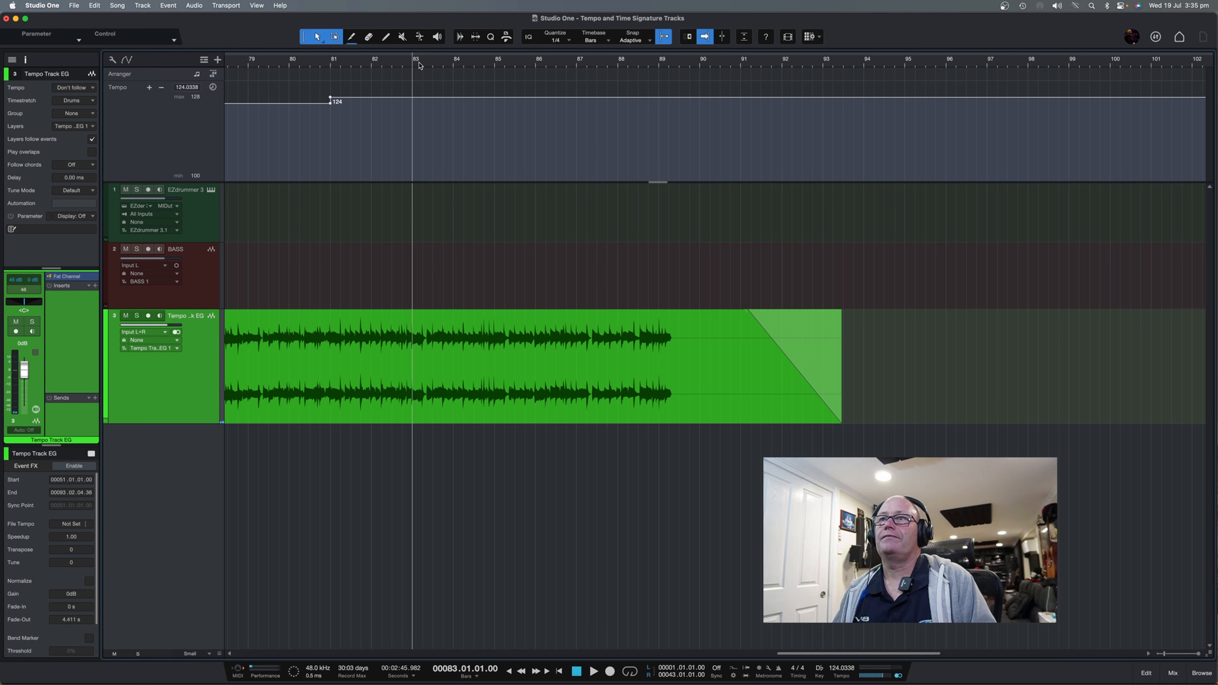
key(space)
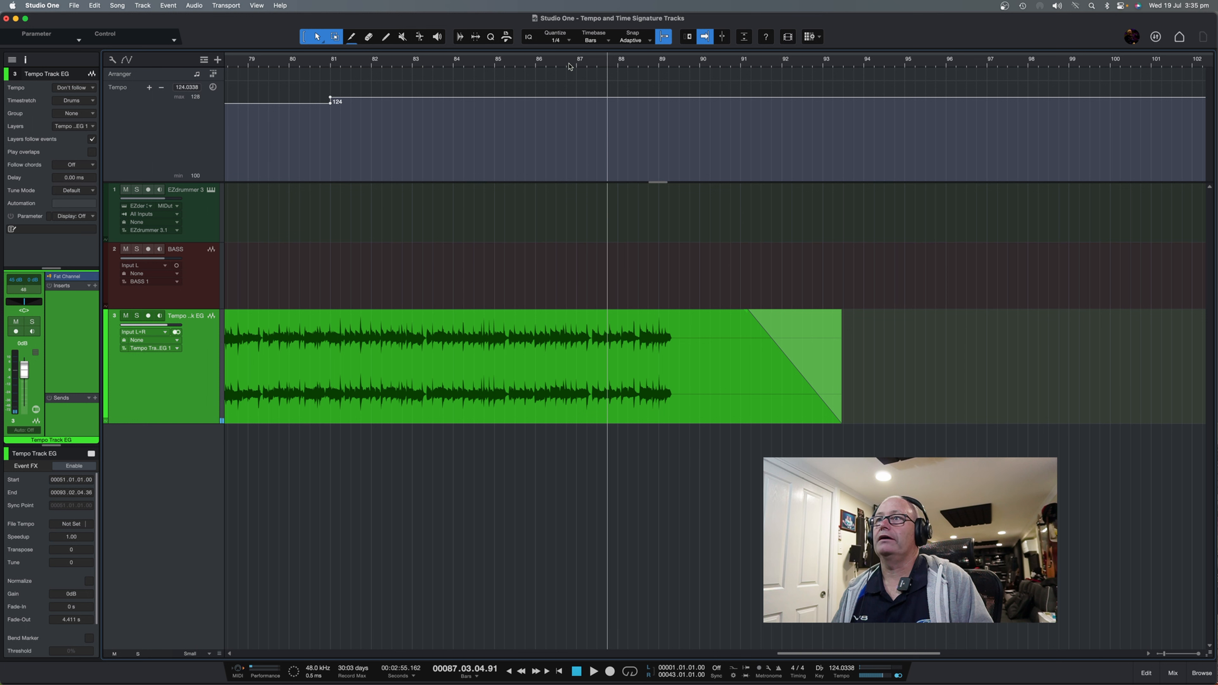
Replay the audio from bar 86 and from beat 86.3, and examine the transient at beat 87.2 against the grid.
scroll(537, 64, right, 1)
click(527, 63)
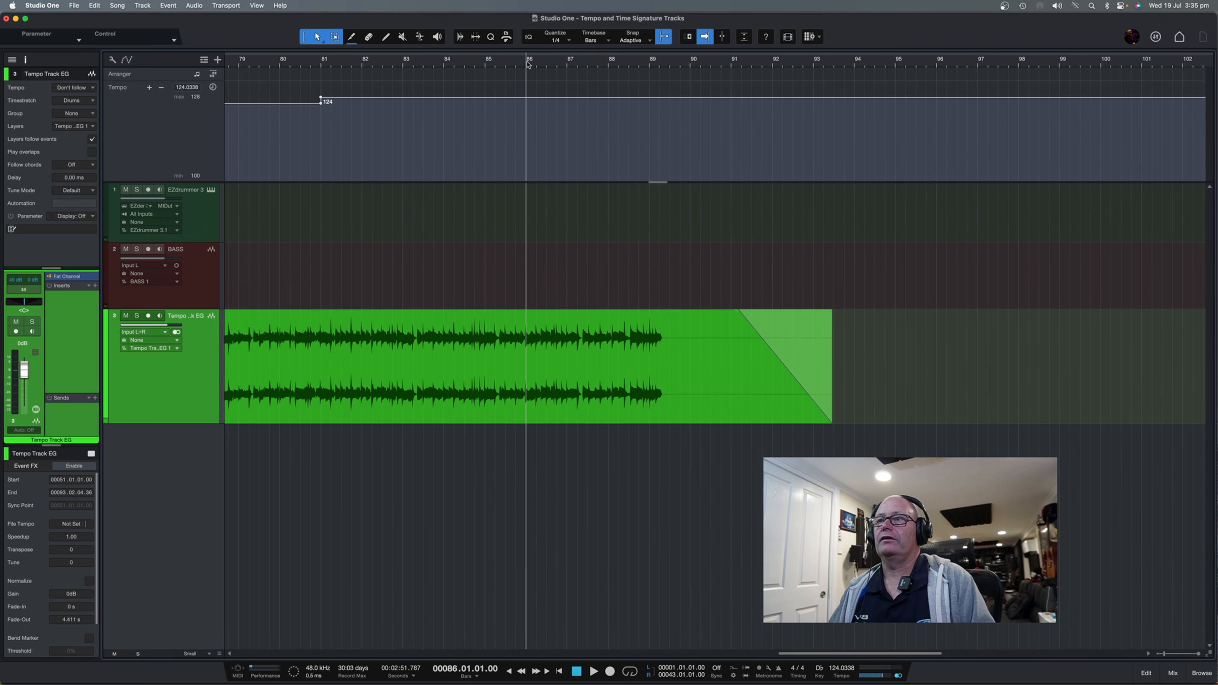
scroll(544, 66, up, 5)
key(space)
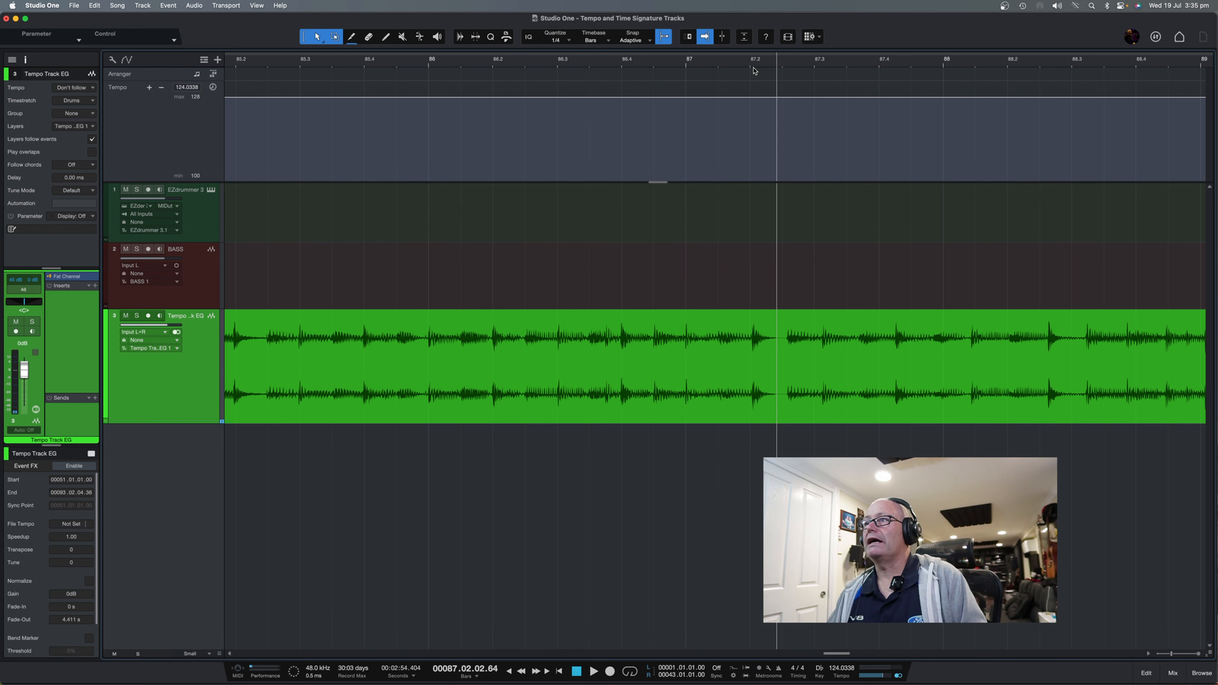
scroll(743, 64, up, 2)
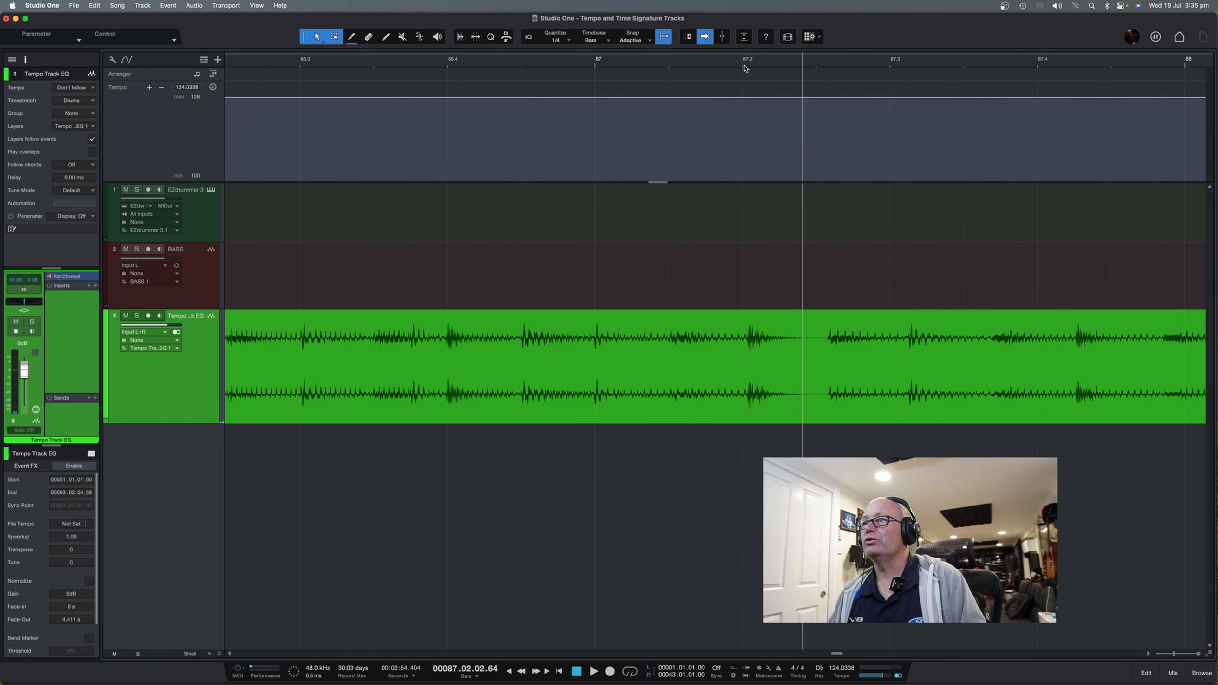
scroll(744, 63, up, 4)
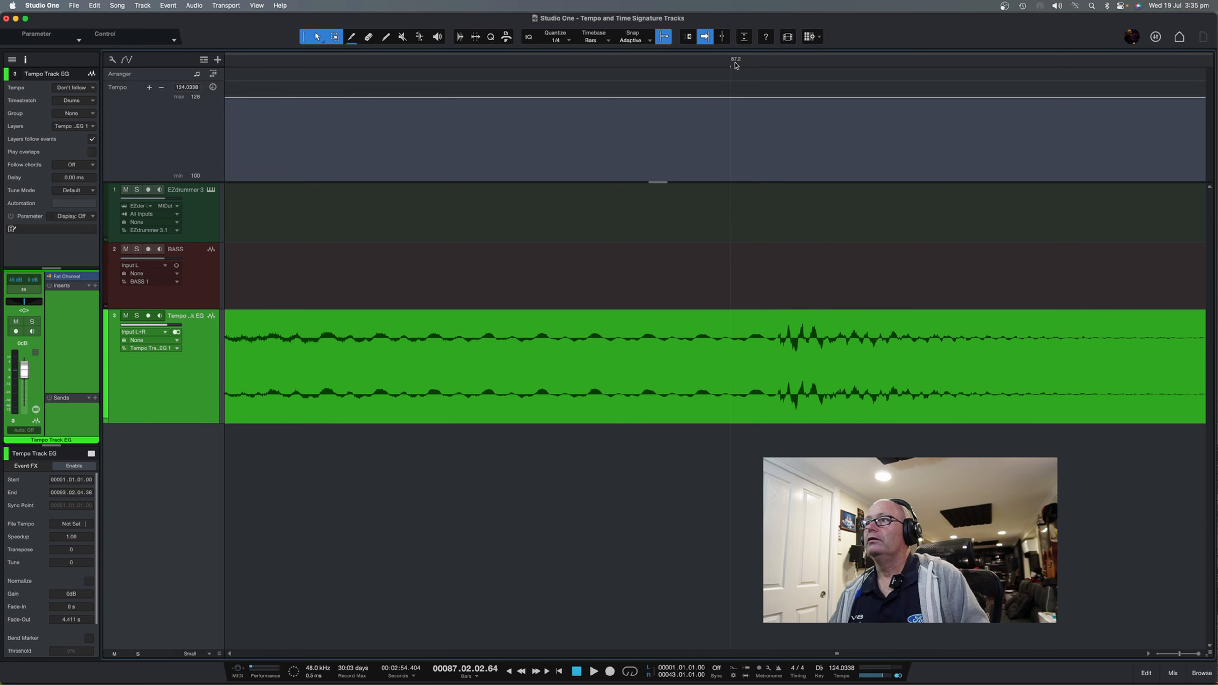
scroll(736, 66, down, 8)
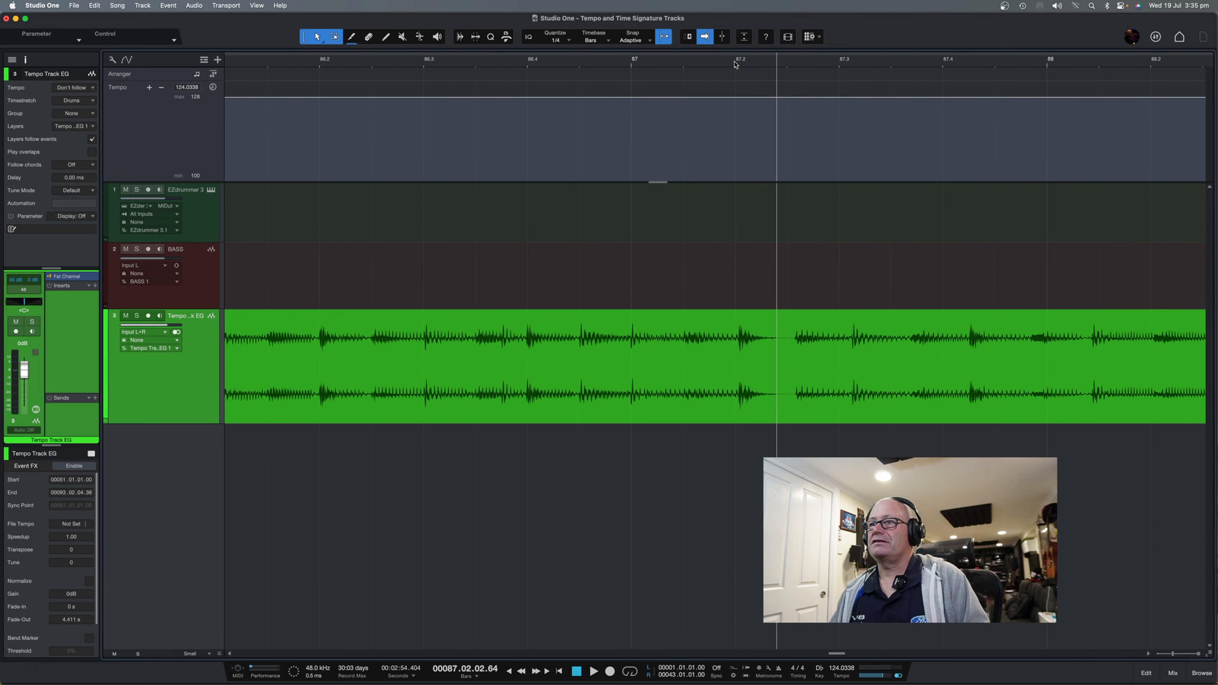
click(422, 64)
key(space)
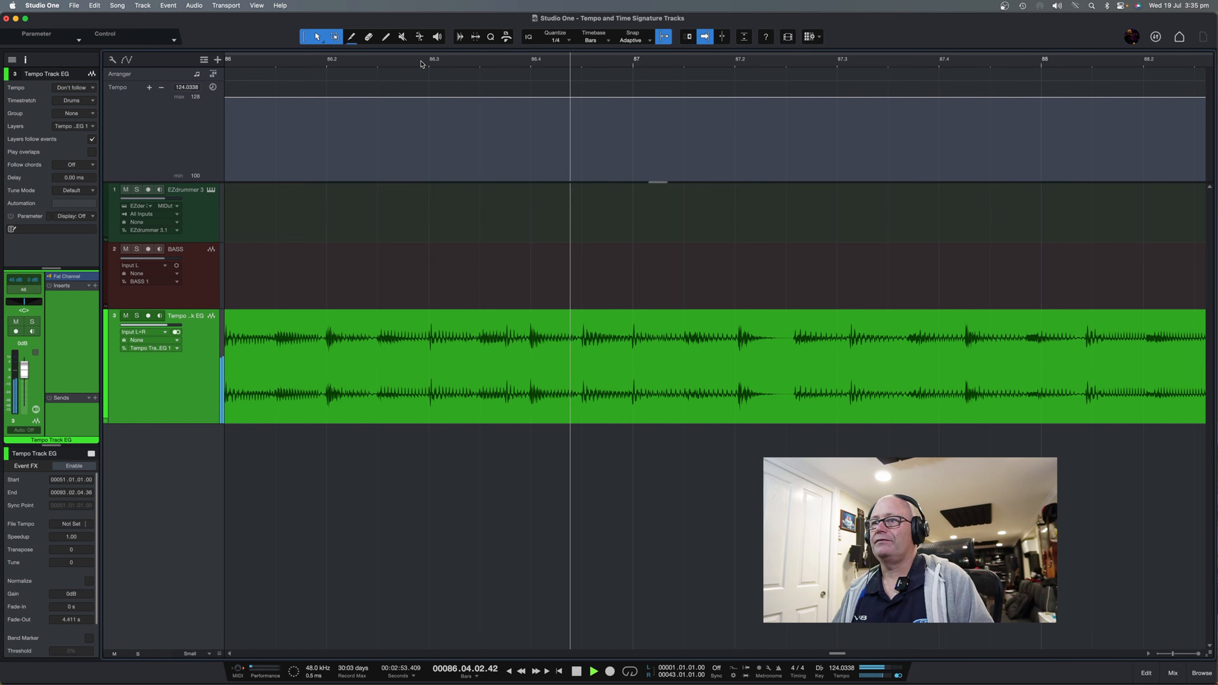
key(space)
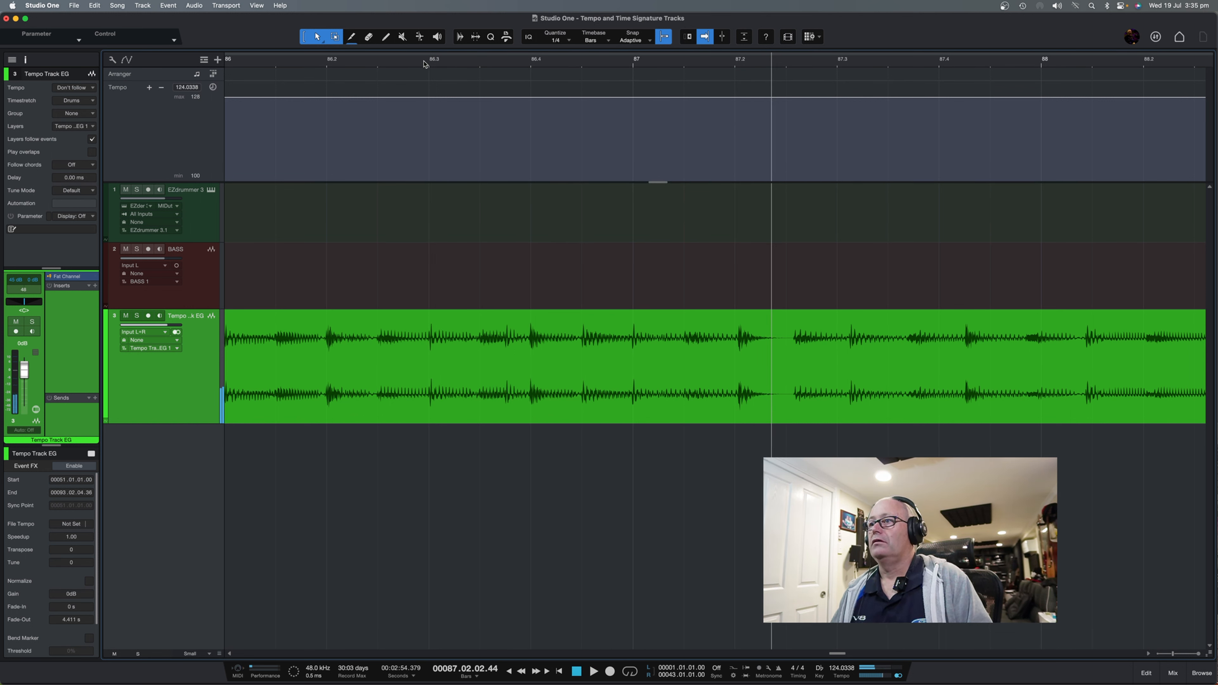
Add a tempo point at bar 87 and pull the 87.2 grid line forward to its transient, giving that beat a tempo of 119.4 BPM.
click(633, 99)
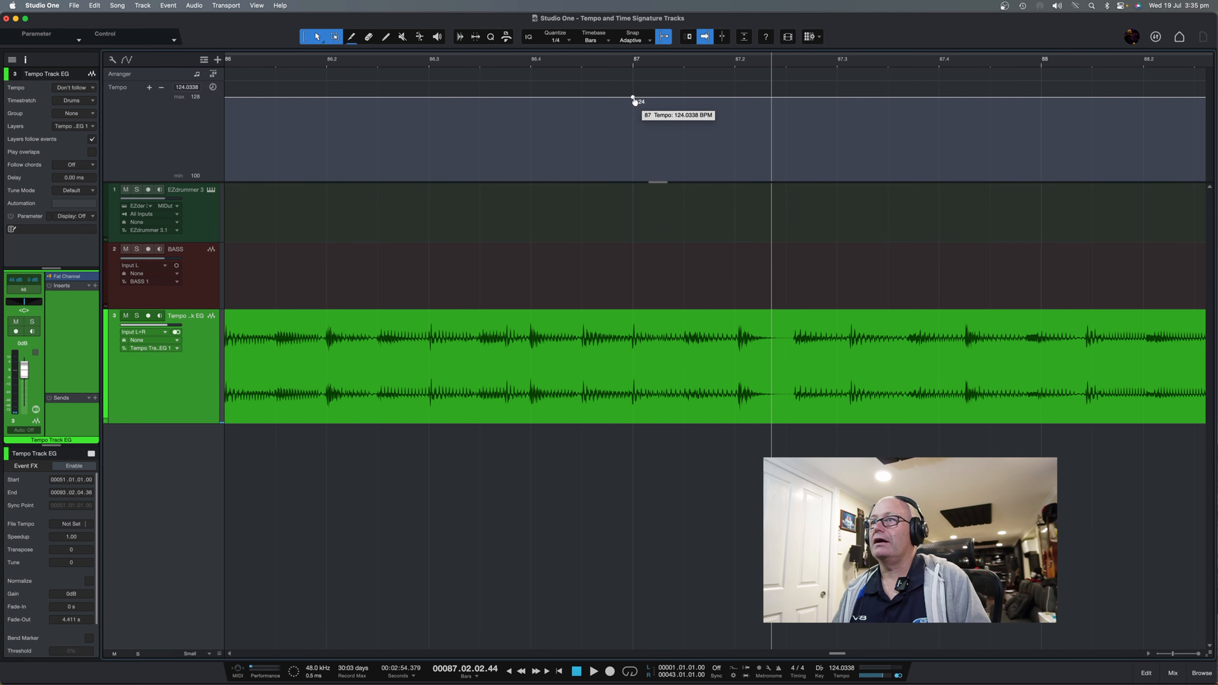
scroll(735, 65, up, 8)
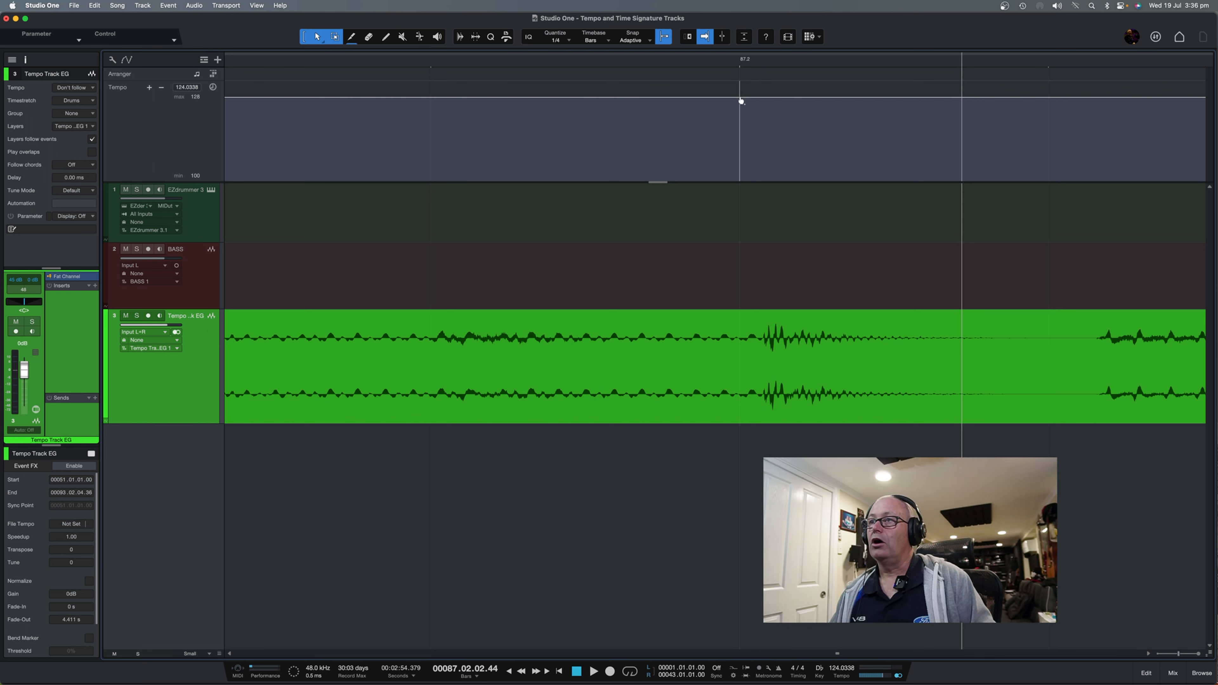
drag(742, 95, 765, 98)
scroll(656, 61, down, 6)
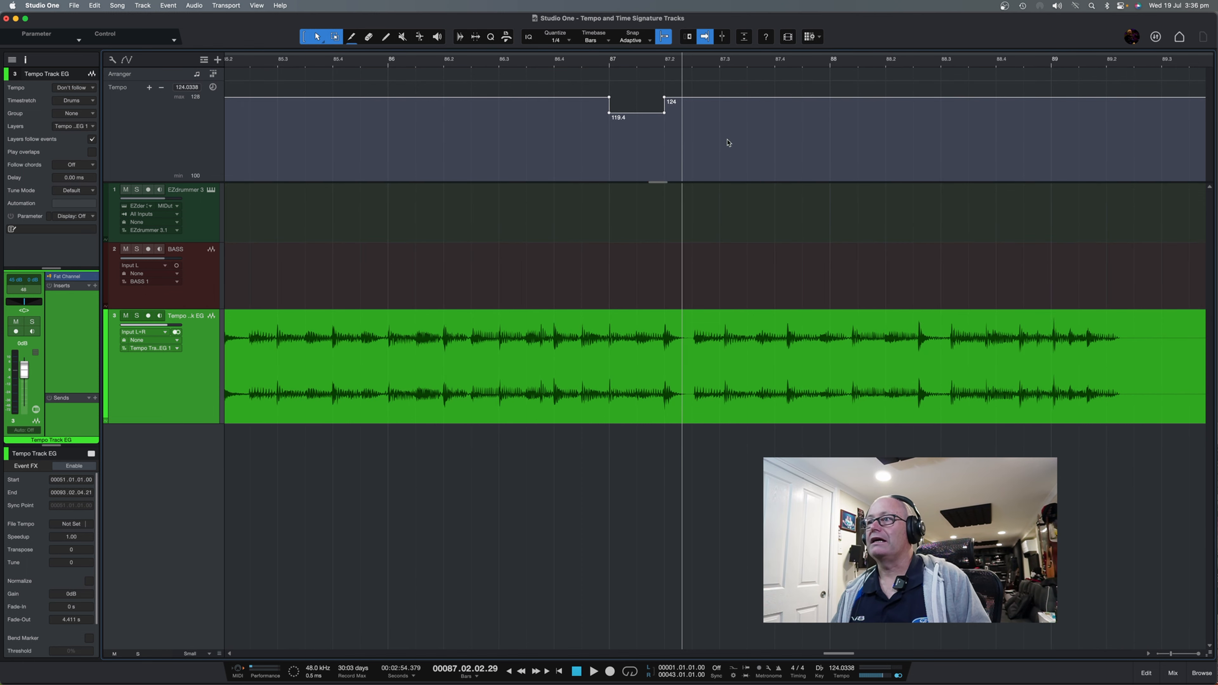
Play on from beat 87.2 and pull the 87.4 grid line forward to its transient, giving beats 87.2 to 87.4 a tempo of 111.6 BPM.
click(665, 64)
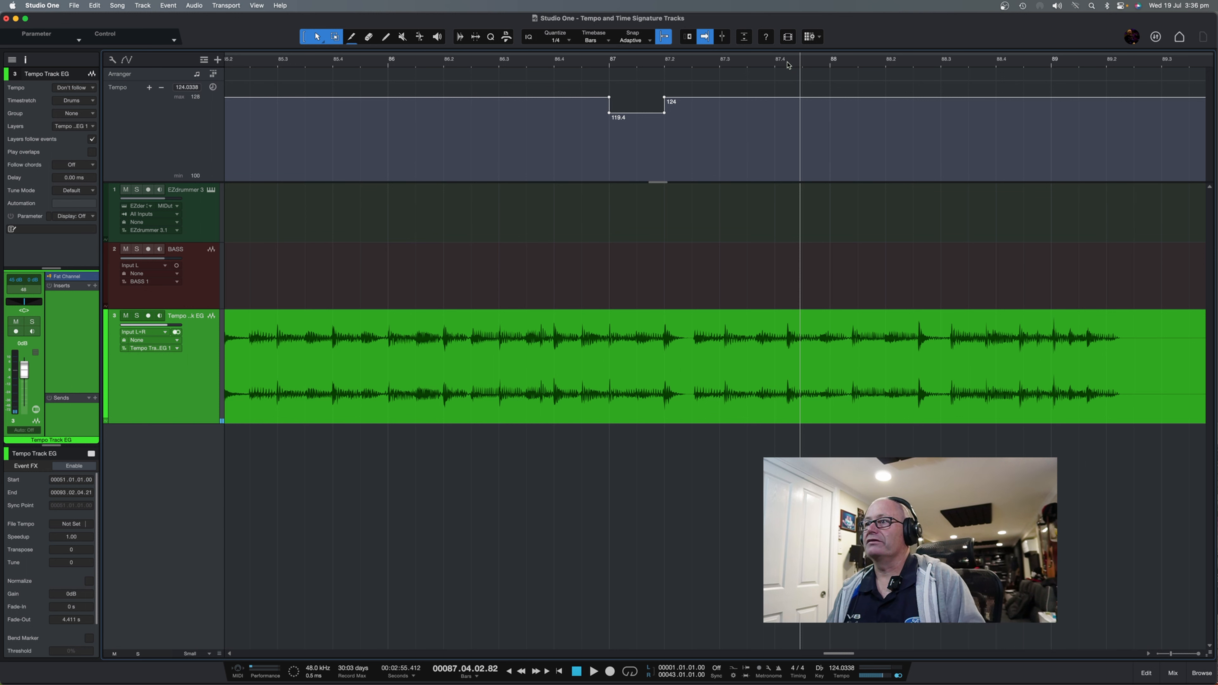
scroll(788, 65, up, 6)
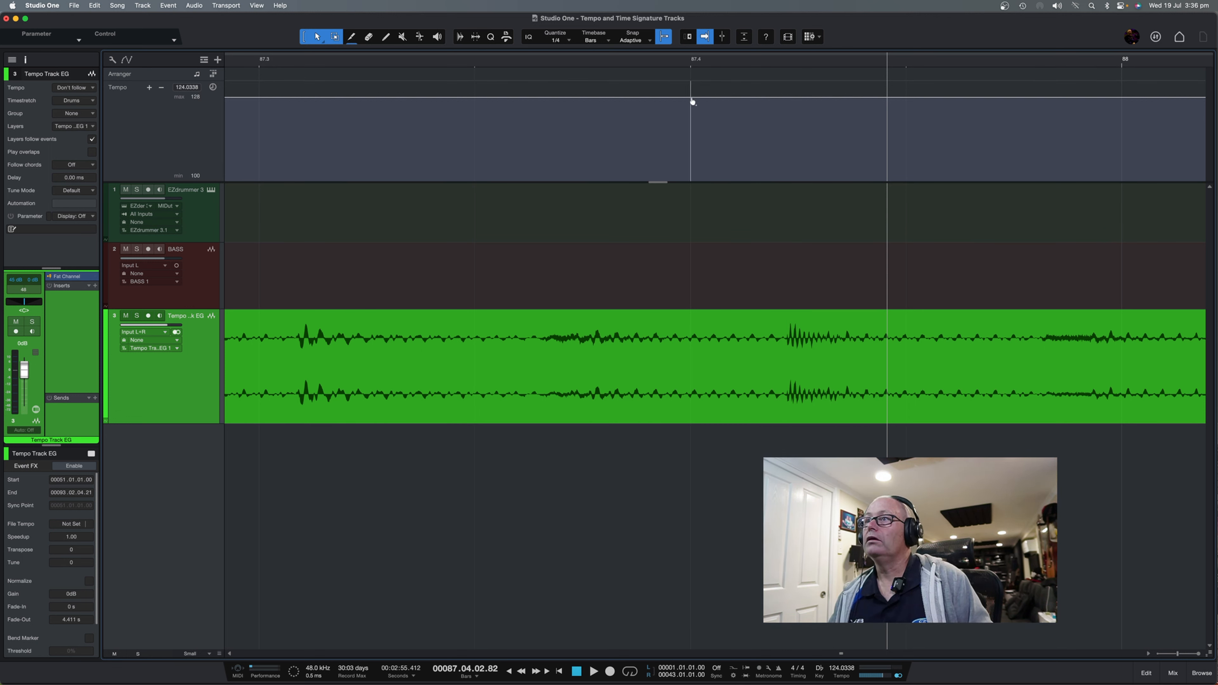
drag(693, 95, 793, 101)
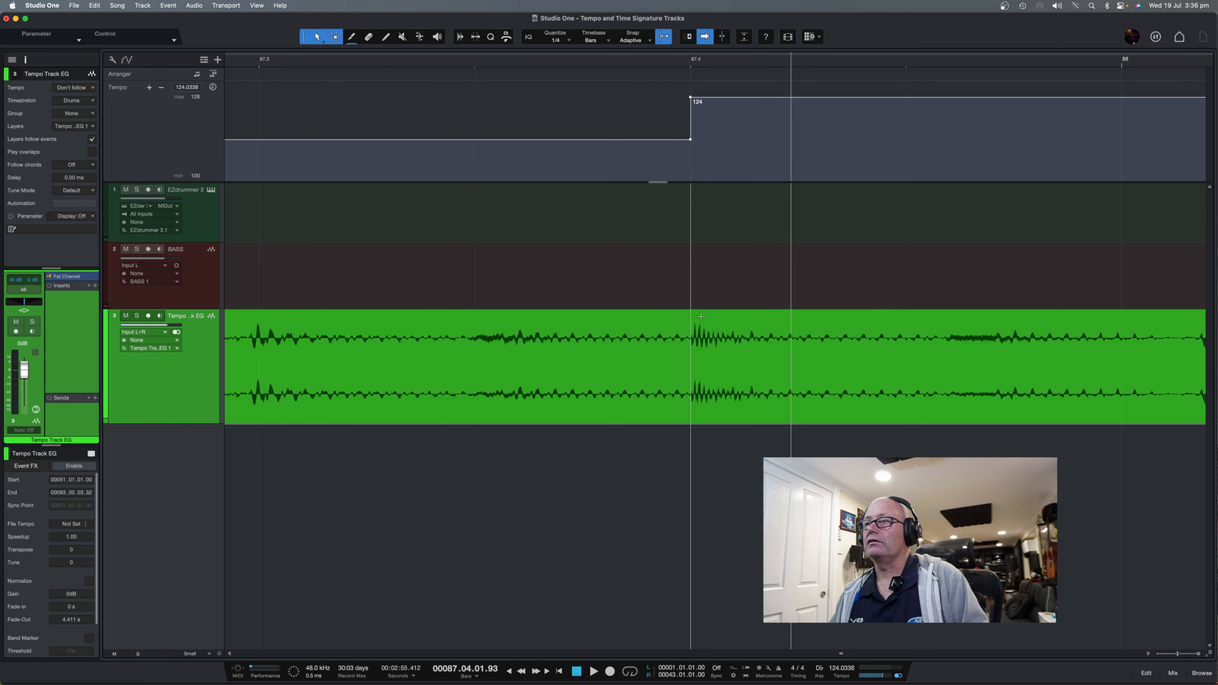
Play on from beat 87.4 and pull the 88.2 grid line forward to its transient, giving that stretch a tempo of 104.2 BPM.
scroll(692, 67, down, 5)
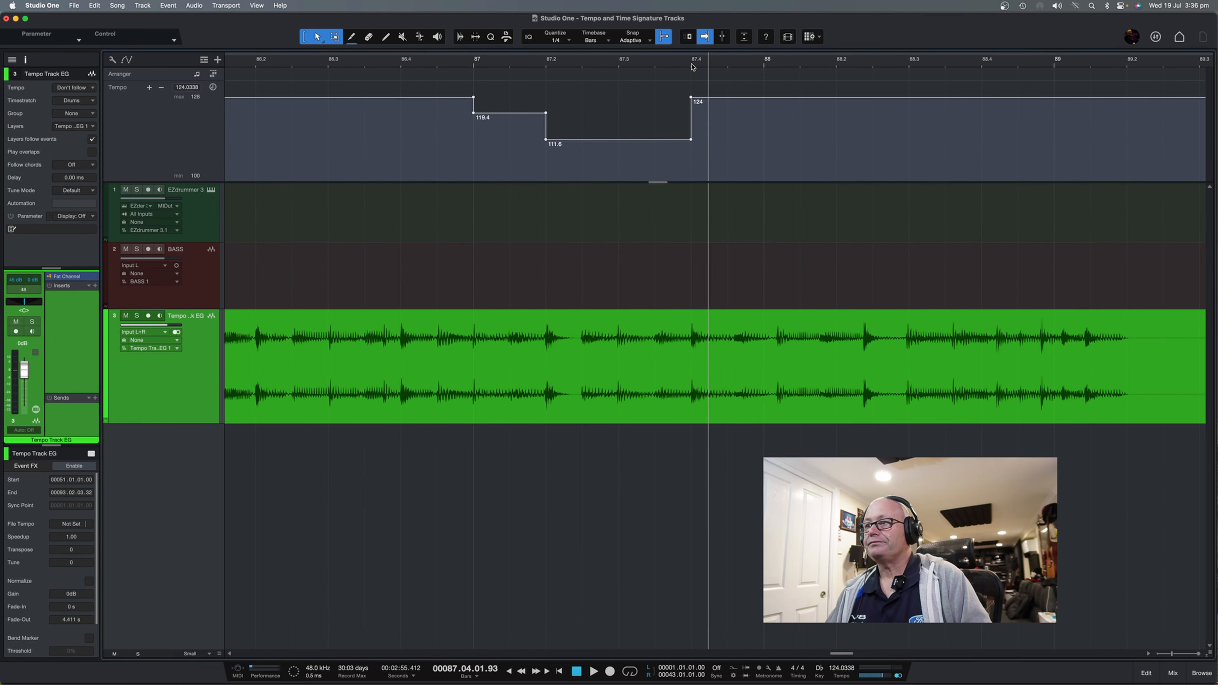
key(space)
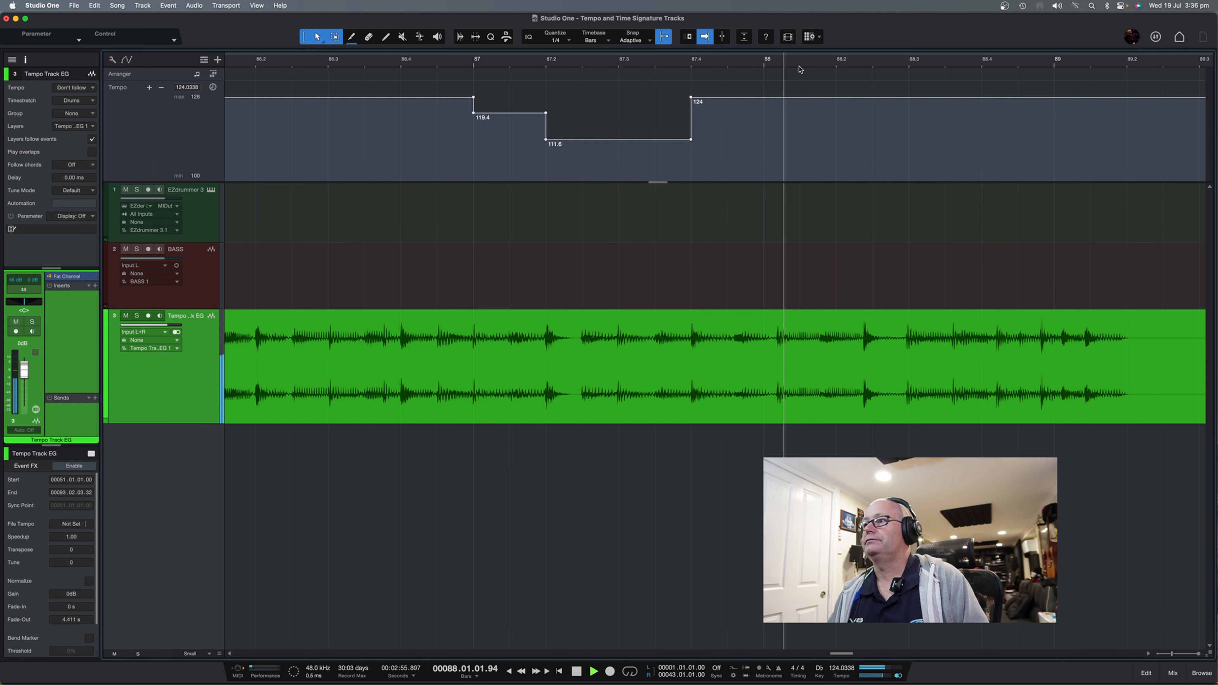
scroll(862, 67, up, 4)
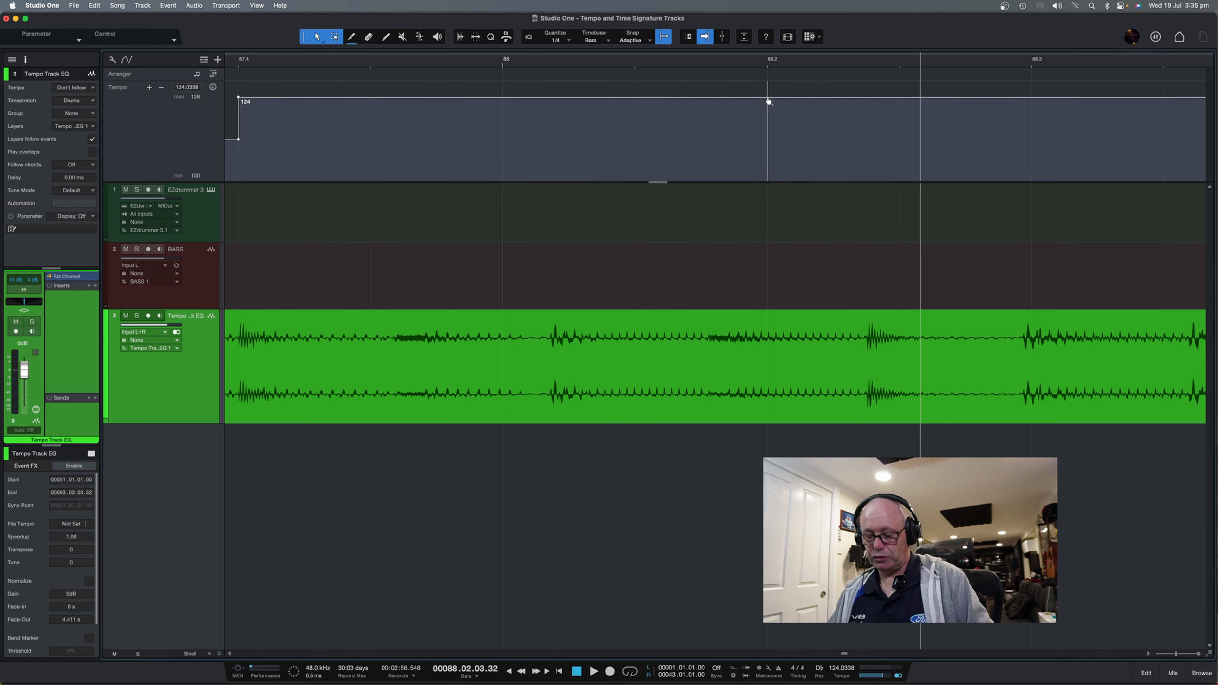
drag(769, 102, 870, 102)
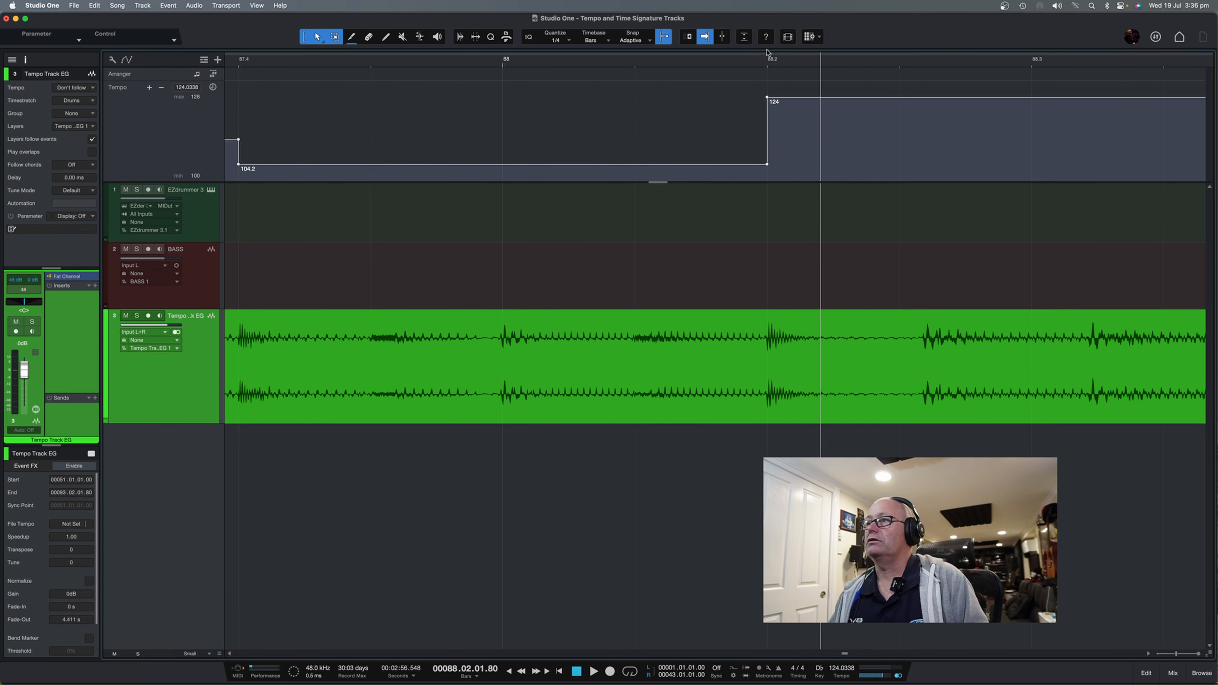
Check the audio from bar 88 and pull the 88.3 grid line to its transient, giving beat 88.2 a tempo of 102.5 BPM.
scroll(765, 61, down, 3)
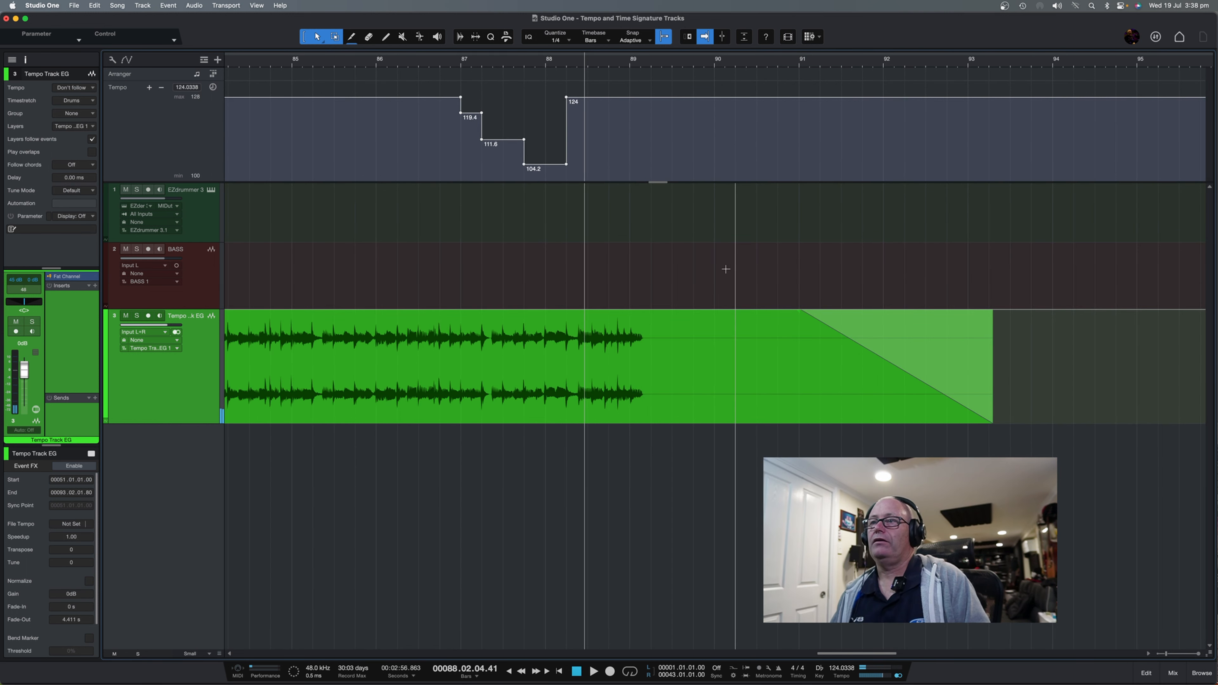
scroll(545, 63, up, 5)
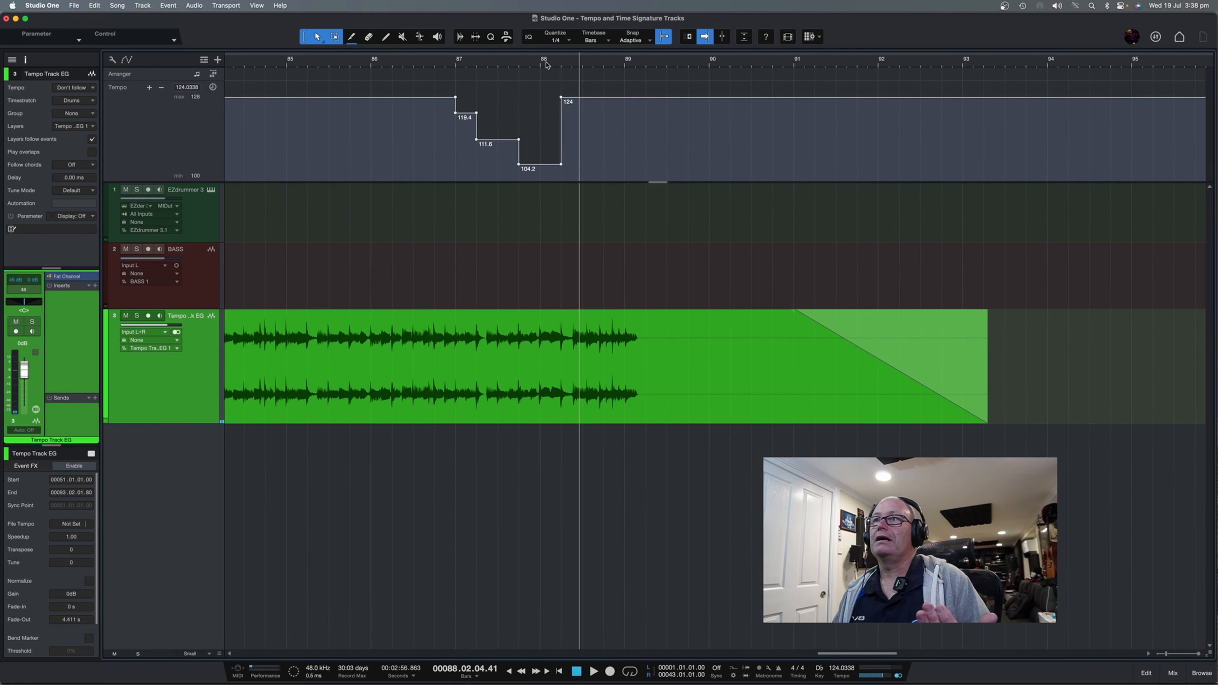
click(525, 65)
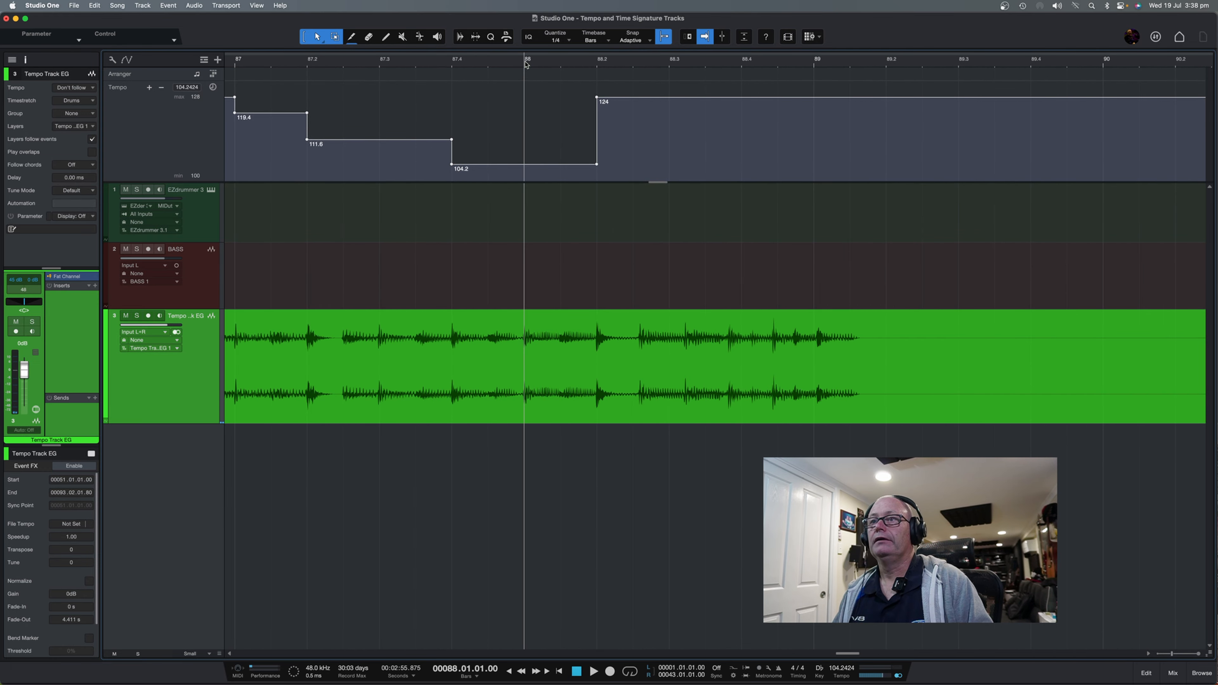
key(space)
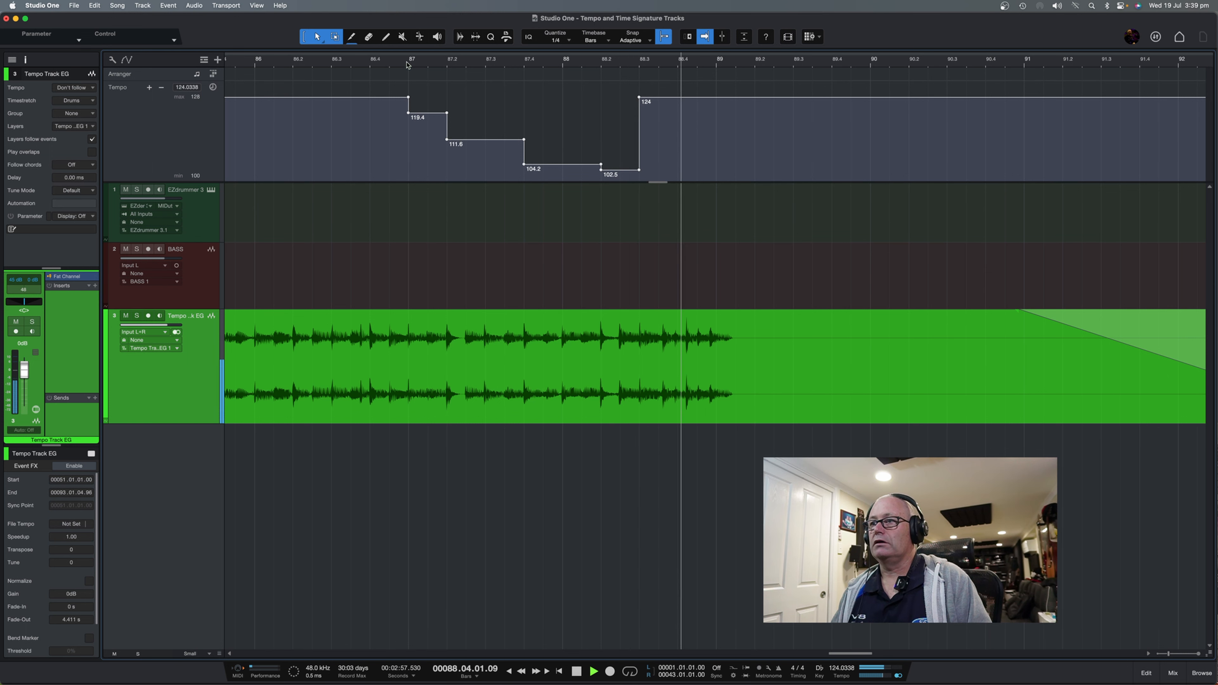
Pull the 88.4 grid line forward to its transient, giving beat 88.3 a tempo of 102 BPM.
key(space)
scroll(687, 67, up, 5)
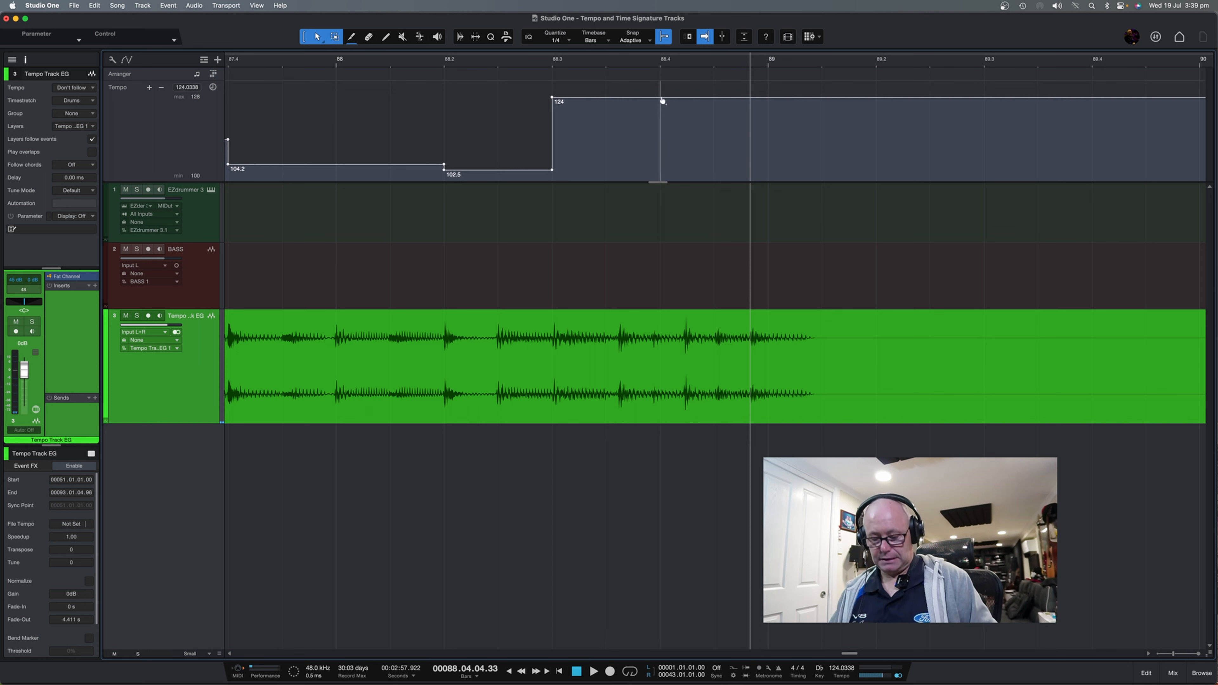
drag(663, 94, 684, 98)
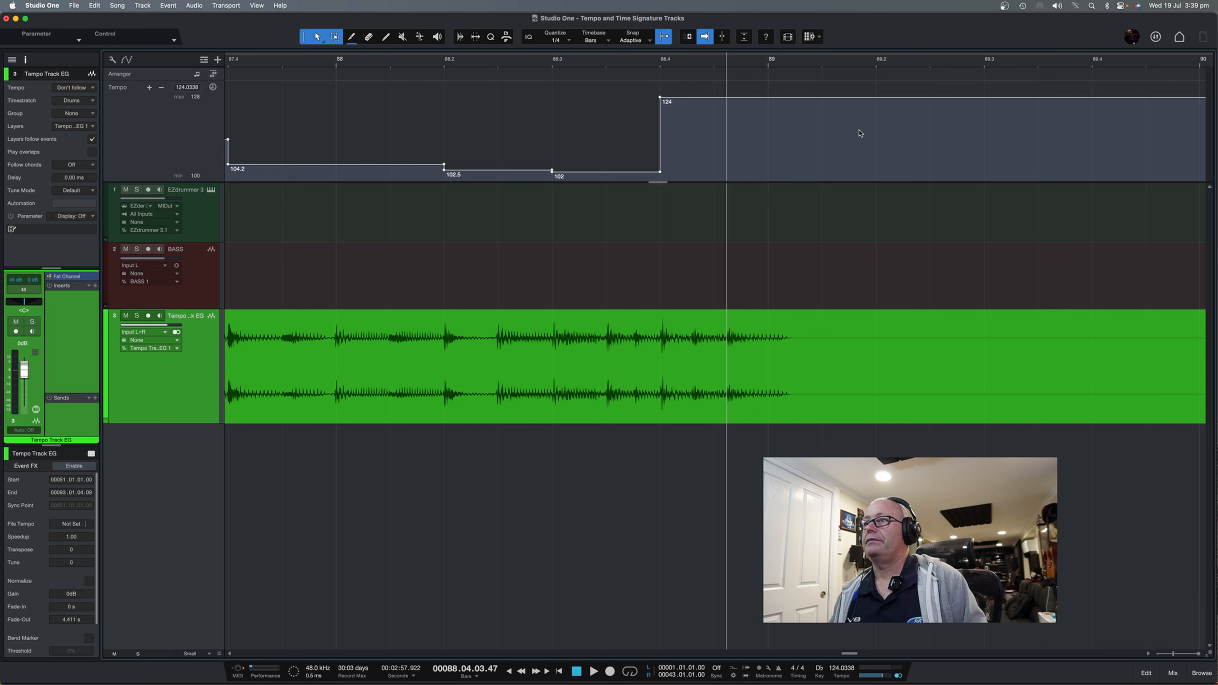
Replay from beat 88.2 and pull the half-beat line after 88.4 forward to the last transient, giving that half beat a tempo of 99.6 BPM.
click(444, 66)
key(space)
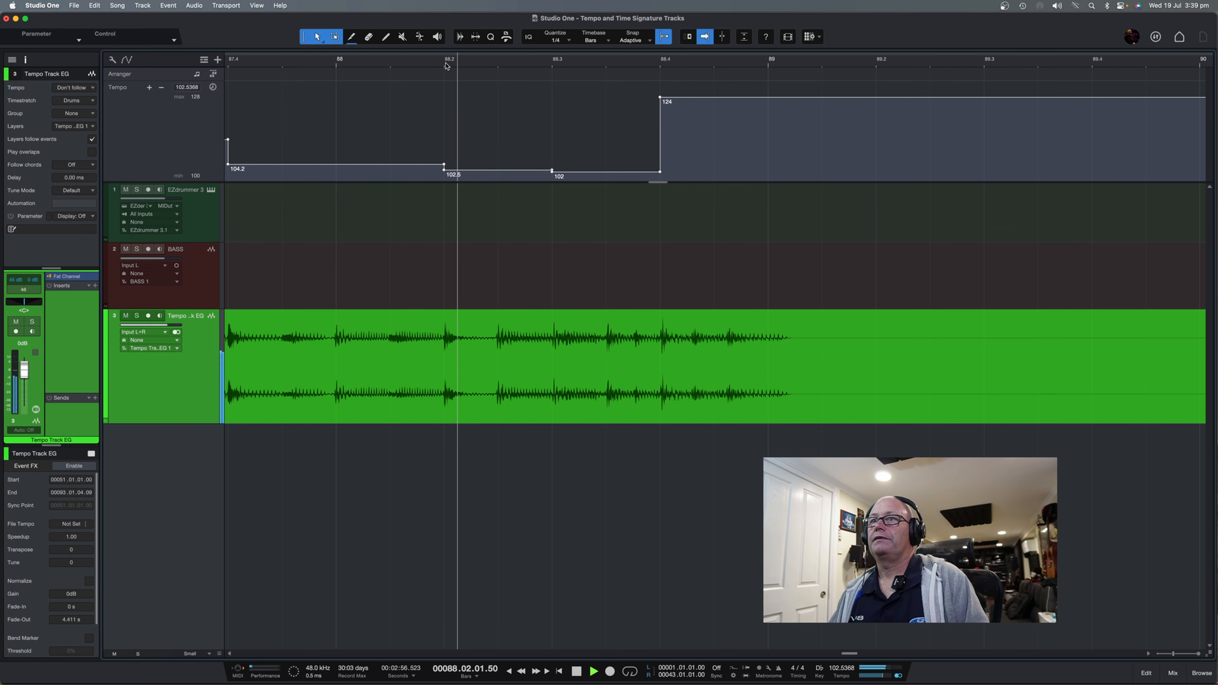
key(space)
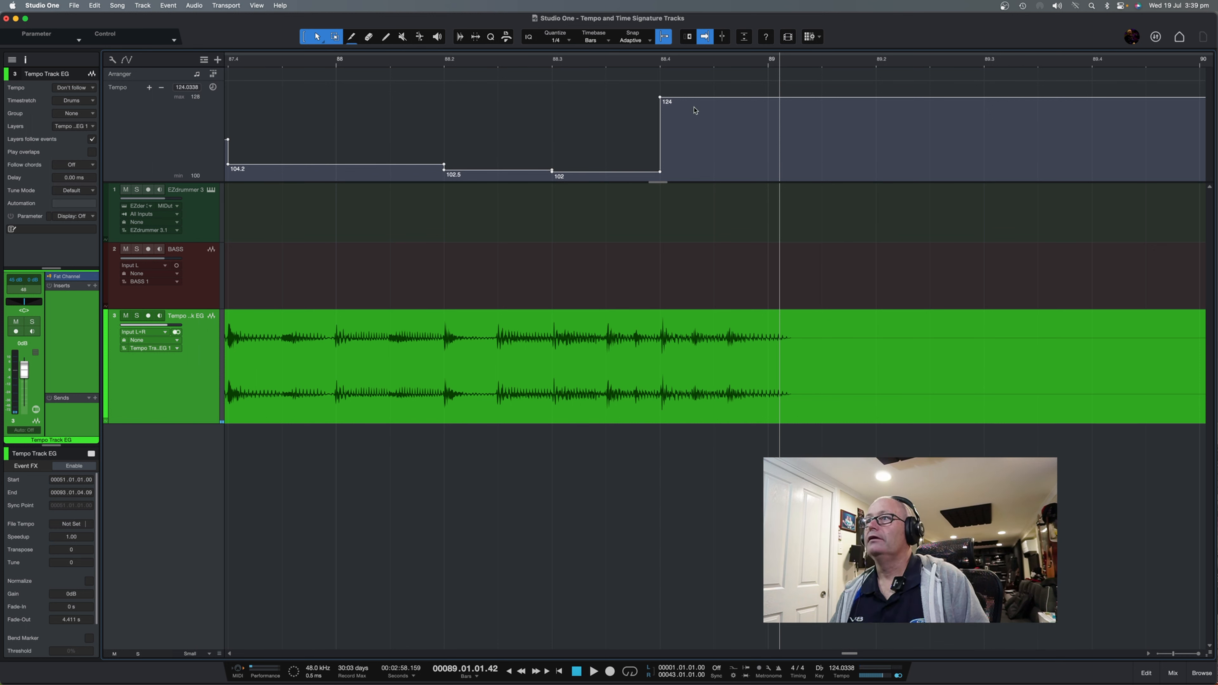
click(715, 66)
scroll(714, 66, up, 4)
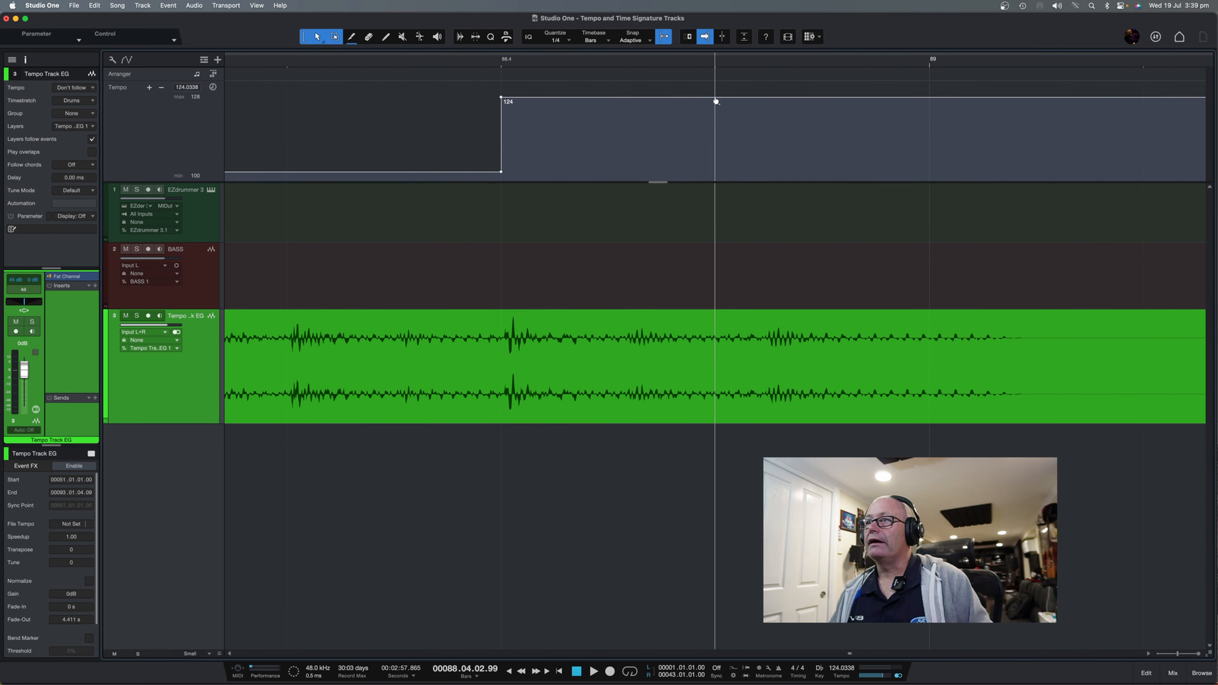
drag(716, 102, 767, 105)
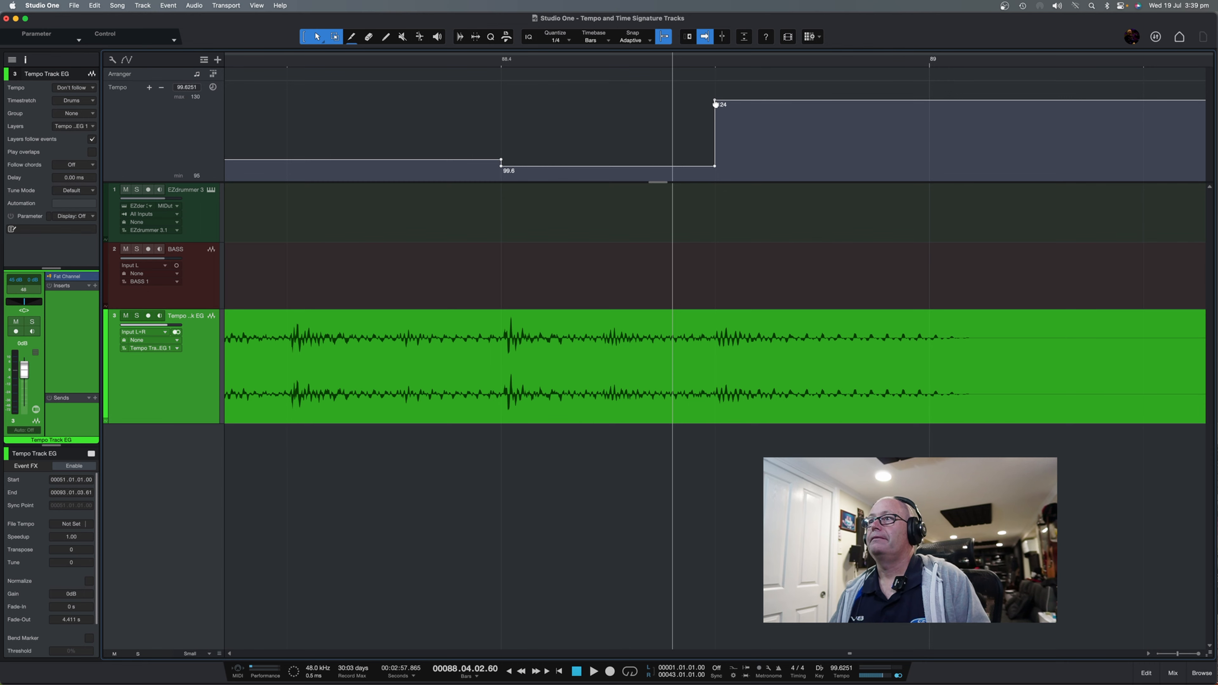
Lower the final tempo point after beat 88.4 to 99.6 BPM and play the ending from bar 86 to check the tempo map.
drag(709, 102, 712, 166)
scroll(712, 66, down, 10)
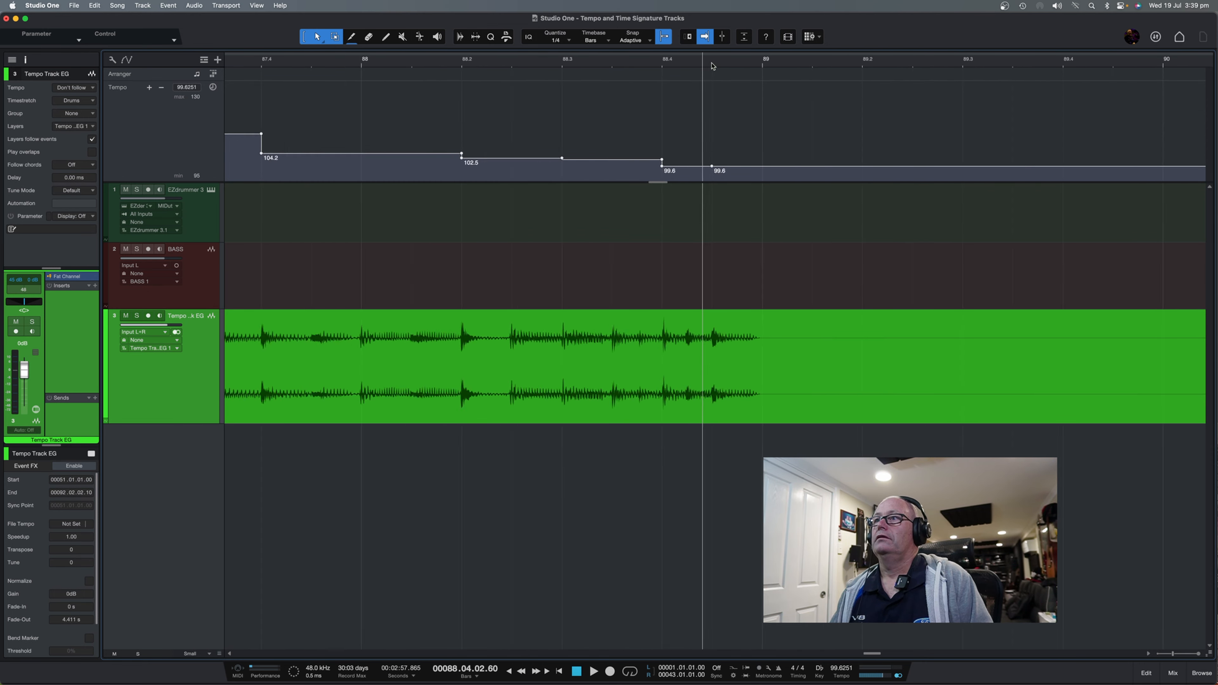
key(space)
click(565, 61)
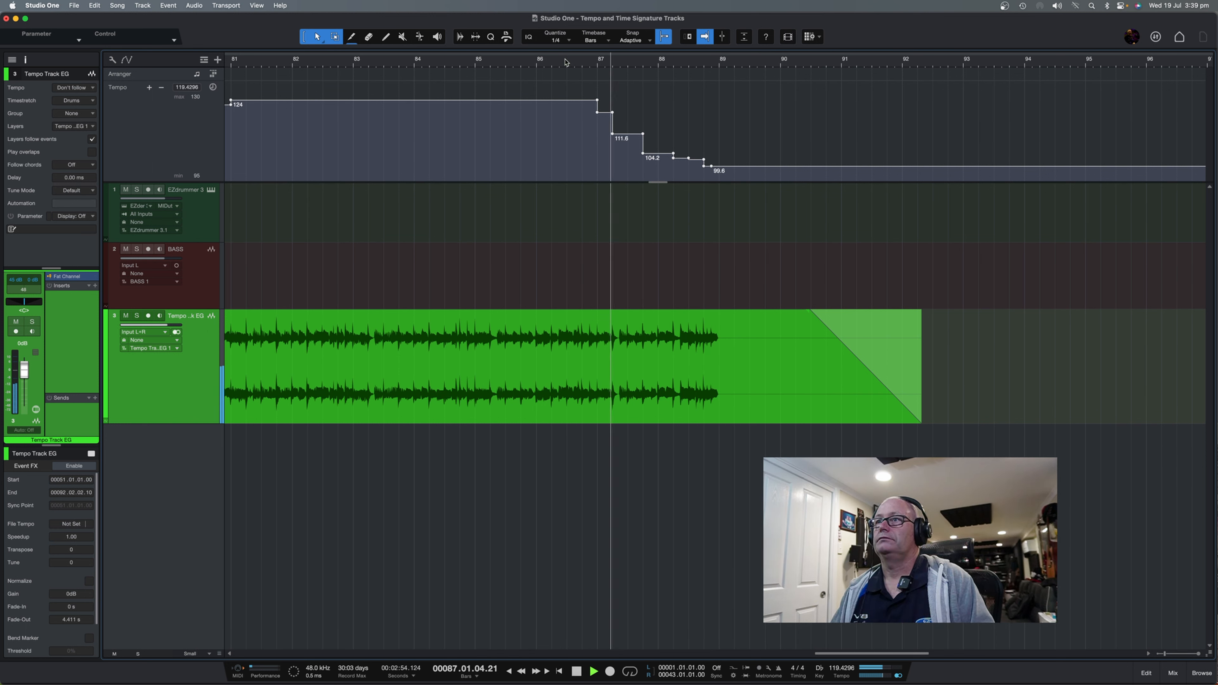